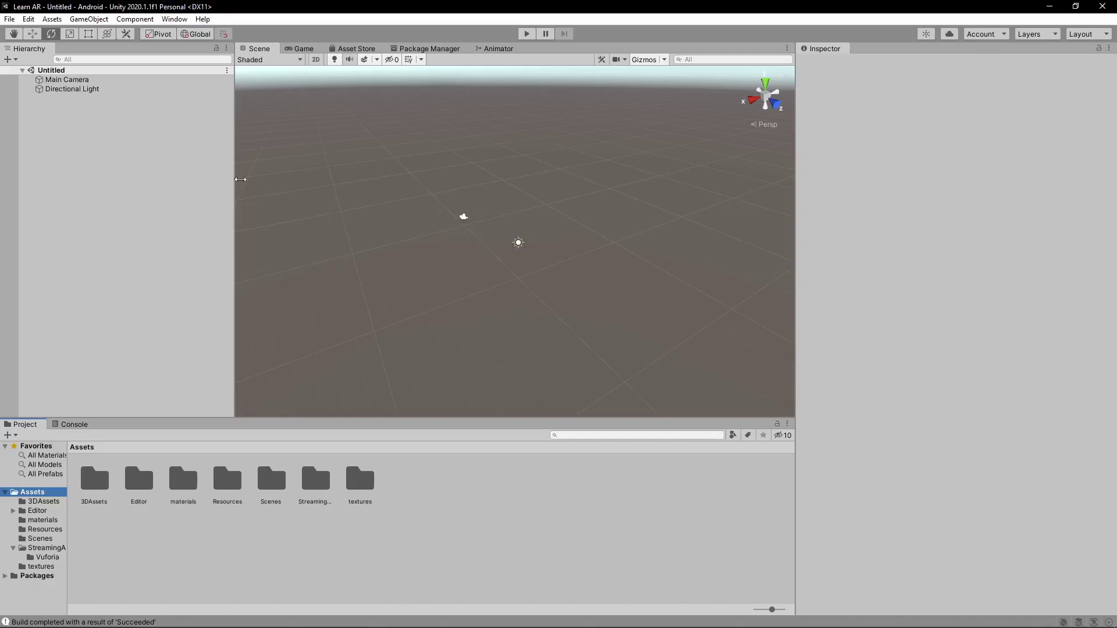
Switch the Scene view to 2D mode with the Main Camera selected.
{"action": "left_click", "coordinate": [73, 80]}
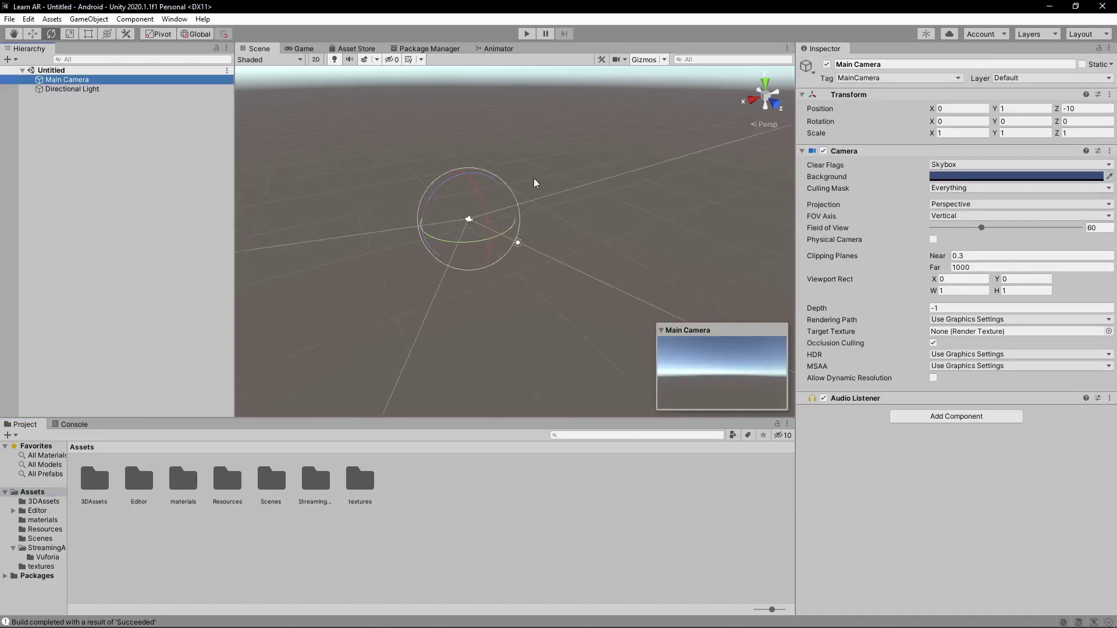
{"action": "left_click", "coordinate": [317, 61]}
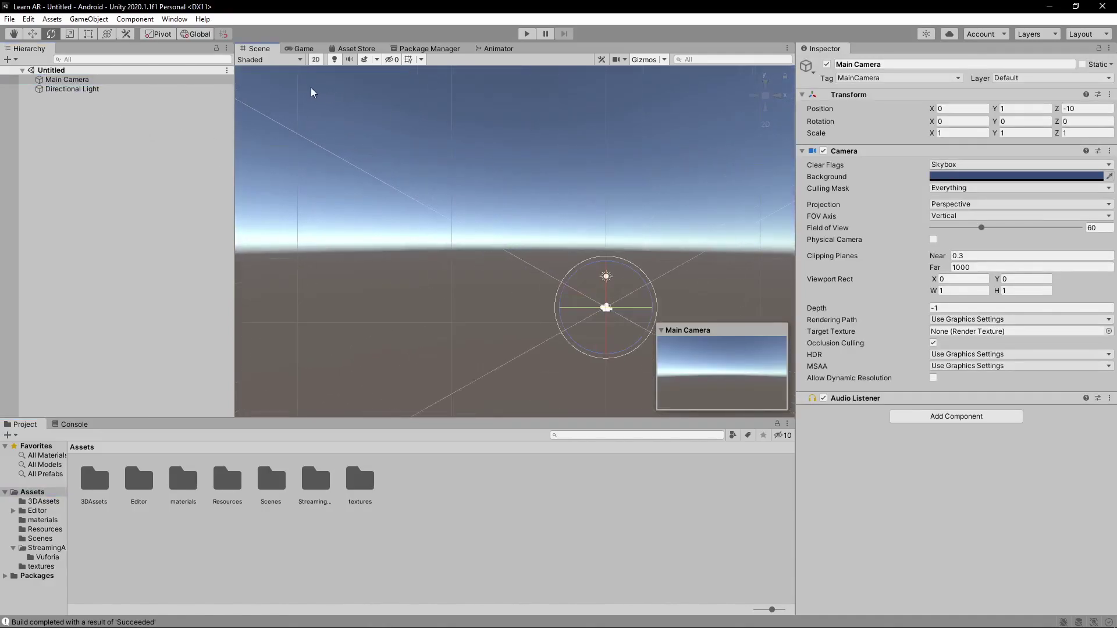
{"action": "middle_click_drag", "start_coordinate": [439, 135], "coordinate": [402, 175]}
{"action": "left_click", "coordinate": [321, 63]}
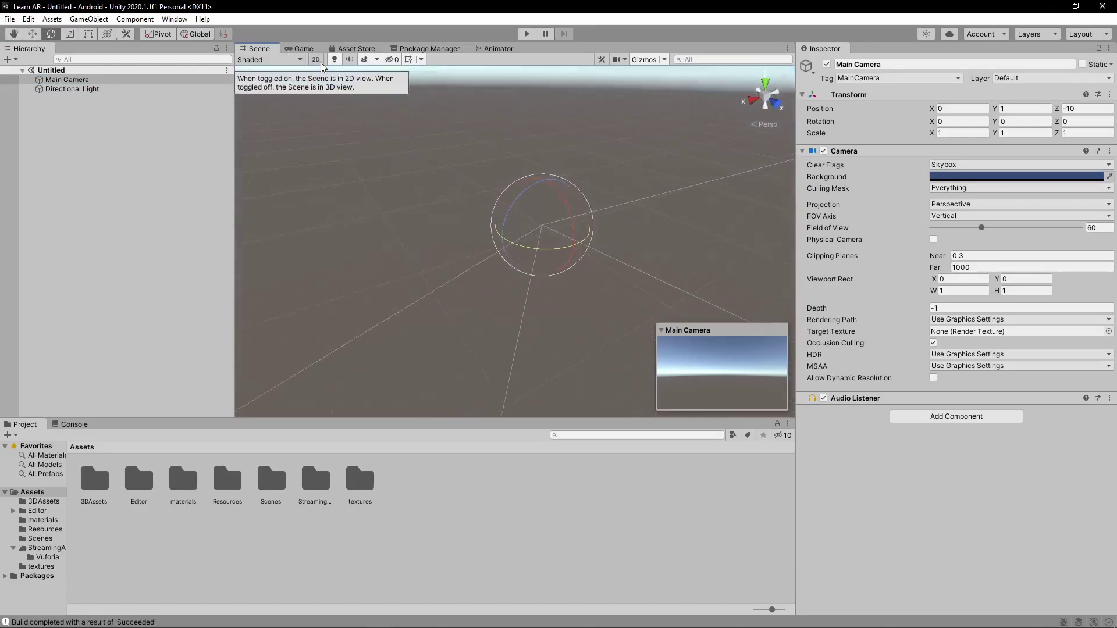
{"action": "left_click", "coordinate": [321, 63]}
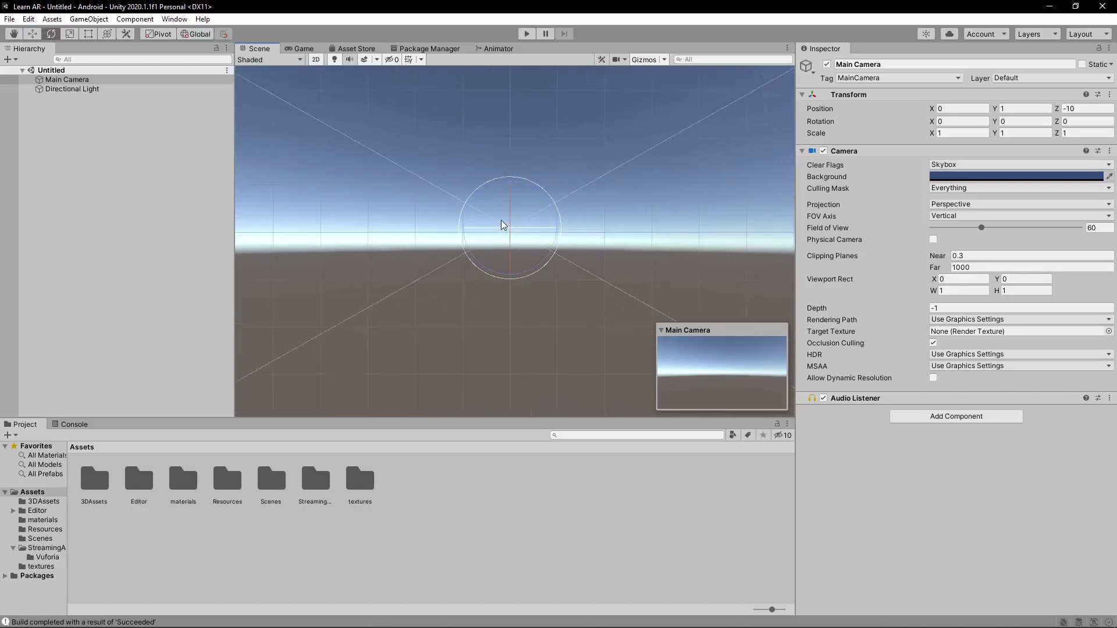
Add a UI Canvas at the root of the scene hierarchy.
{"action": "right_click", "coordinate": [56, 169]}
{"action": "left_click", "coordinate": [112, 138]}
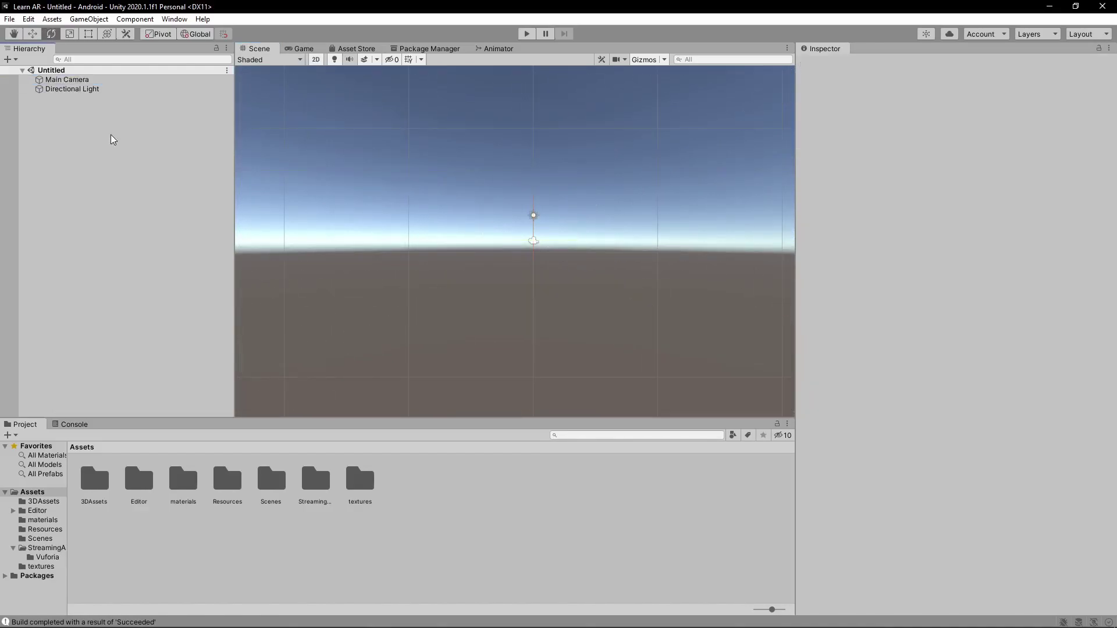
{"action": "right_click", "coordinate": [121, 199]}
{"action": "mouse_move", "coordinate": [164, 408]}
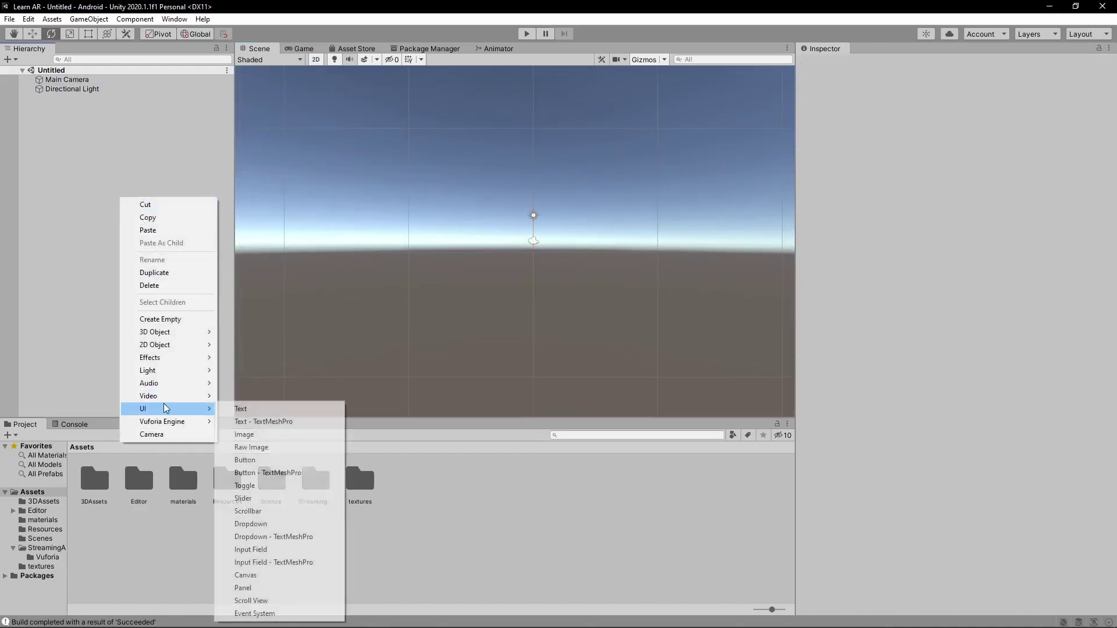
{"action": "left_click", "coordinate": [246, 575]}
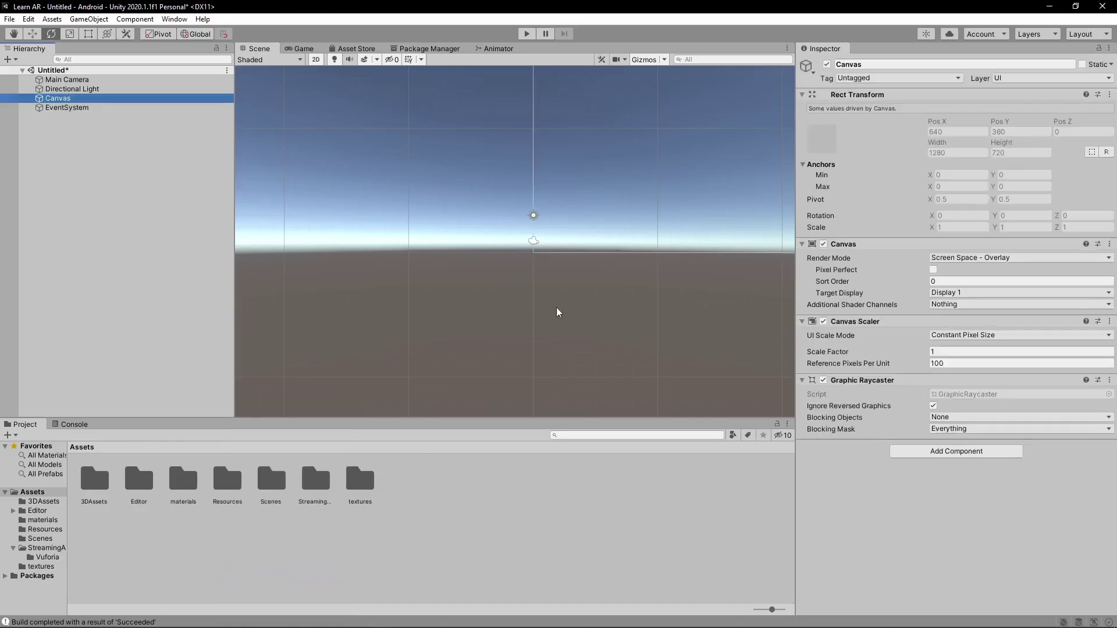
Set the Canvas Scaler's UI Scale Mode to Scale With Screen Size with a reference resolution of 1920 x 1080.
{"action": "left_click", "coordinate": [969, 260]}
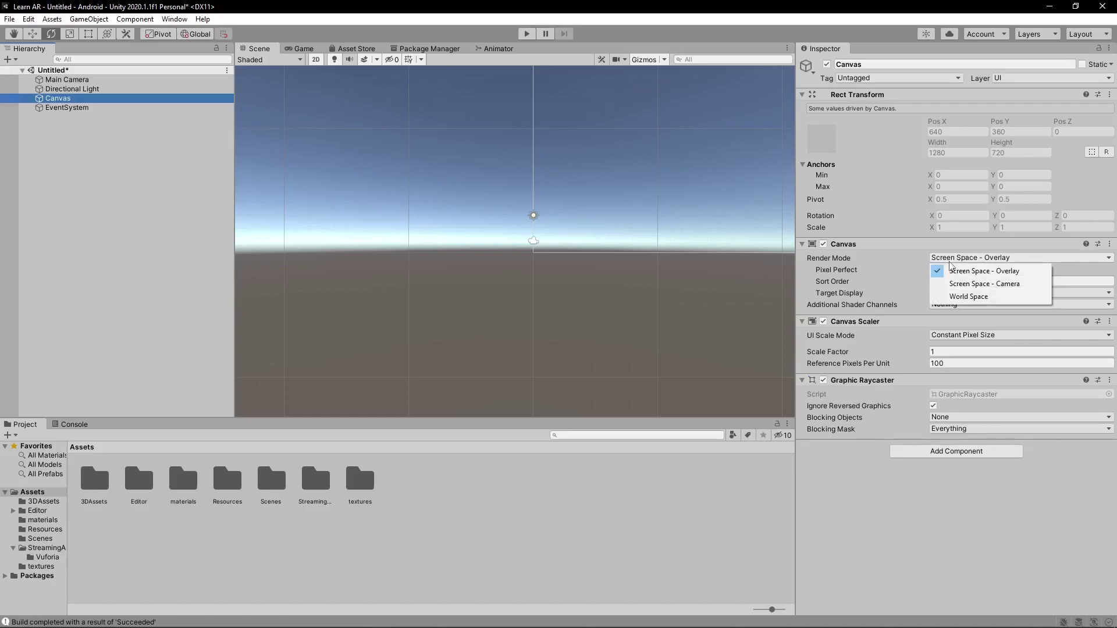
{"action": "left_click", "coordinate": [864, 265]}
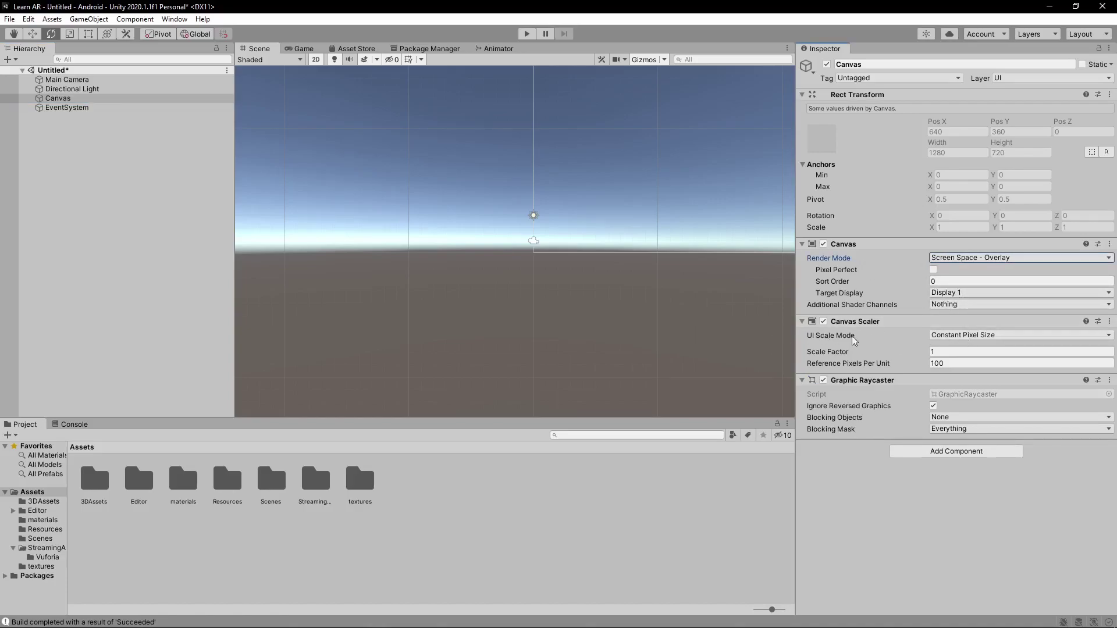
{"action": "left_click", "coordinate": [959, 337]}
{"action": "left_click", "coordinate": [994, 361]}
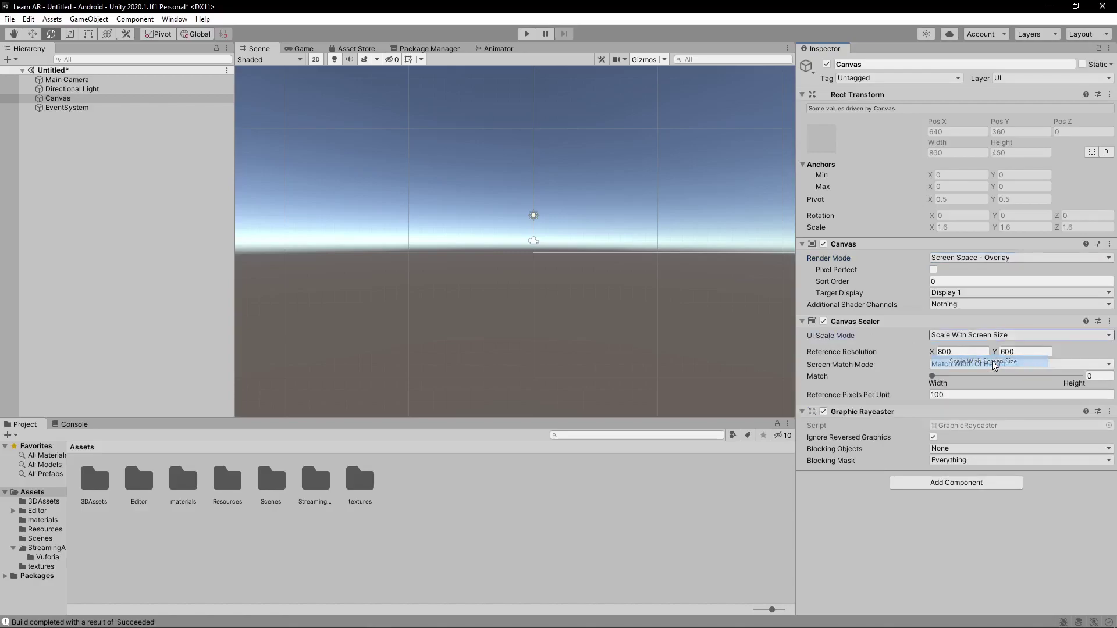
{"action": "left_click", "coordinate": [971, 353]}
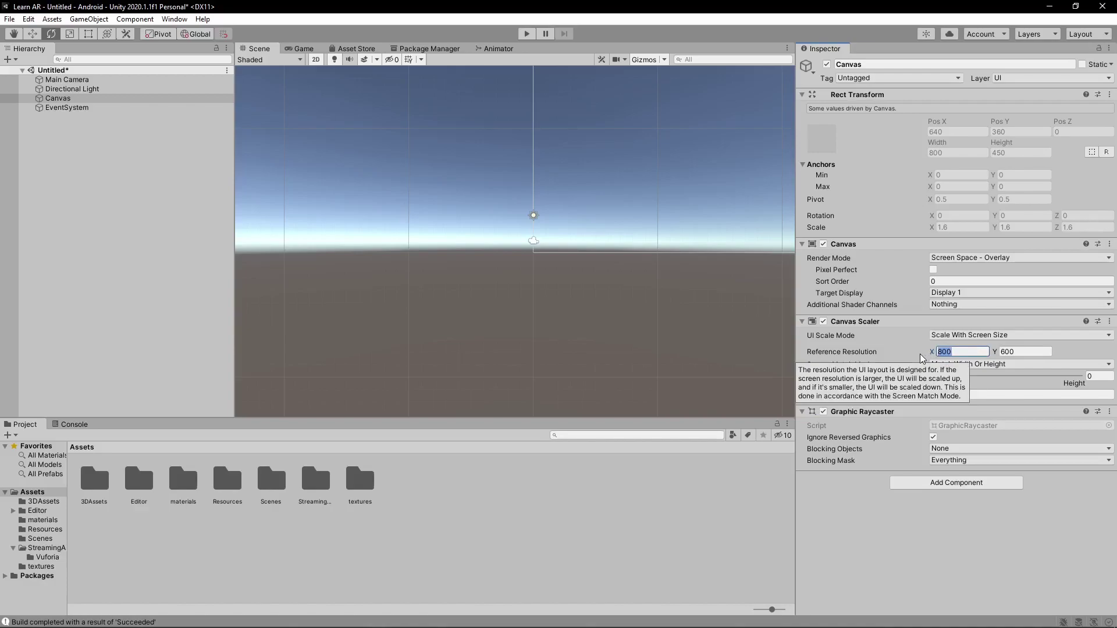
{"action": "type", "text": "1920"}
{"action": "key", "text": "Tab"}
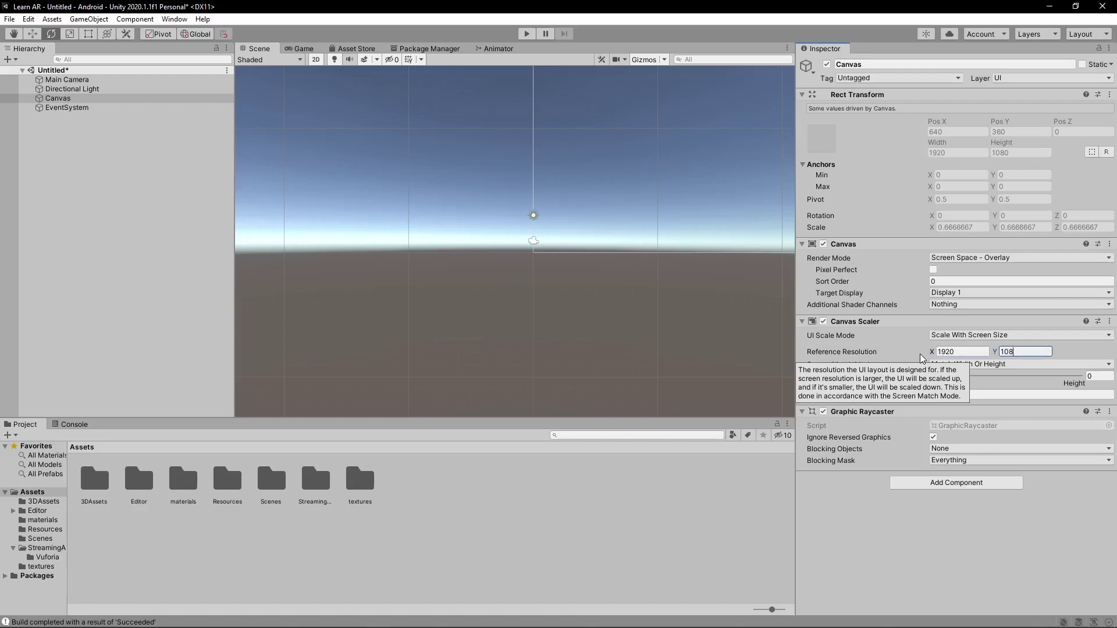
{"action": "left_click", "coordinate": [699, 337]}
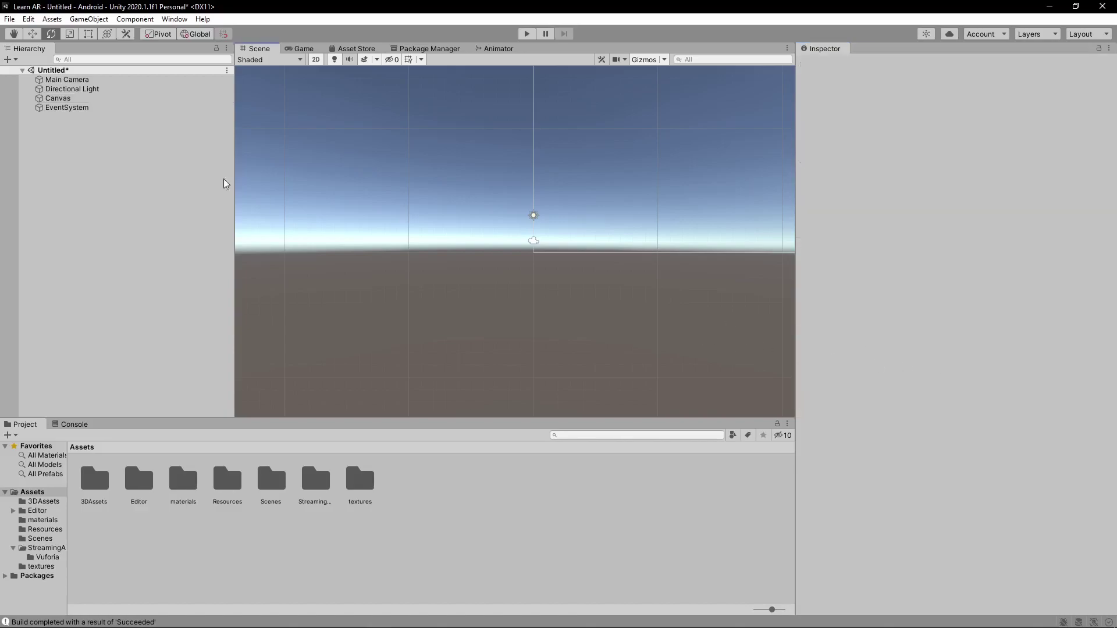
Frame the Canvas in the scene and add a UI Image as its child.
{"action": "left_click", "coordinate": [88, 89]}
{"action": "left_click", "coordinate": [87, 98]}
{"action": "middle_click_drag", "start_coordinate": [619, 232], "coordinate": [450, 350]}
{"action": "scroll", "coordinate": [536, 288], "scroll_direction": "down", "scroll_amount": 15}
{"action": "middle_click_drag", "start_coordinate": [624, 215], "coordinate": [457, 302]}
{"action": "key", "text": "f"}
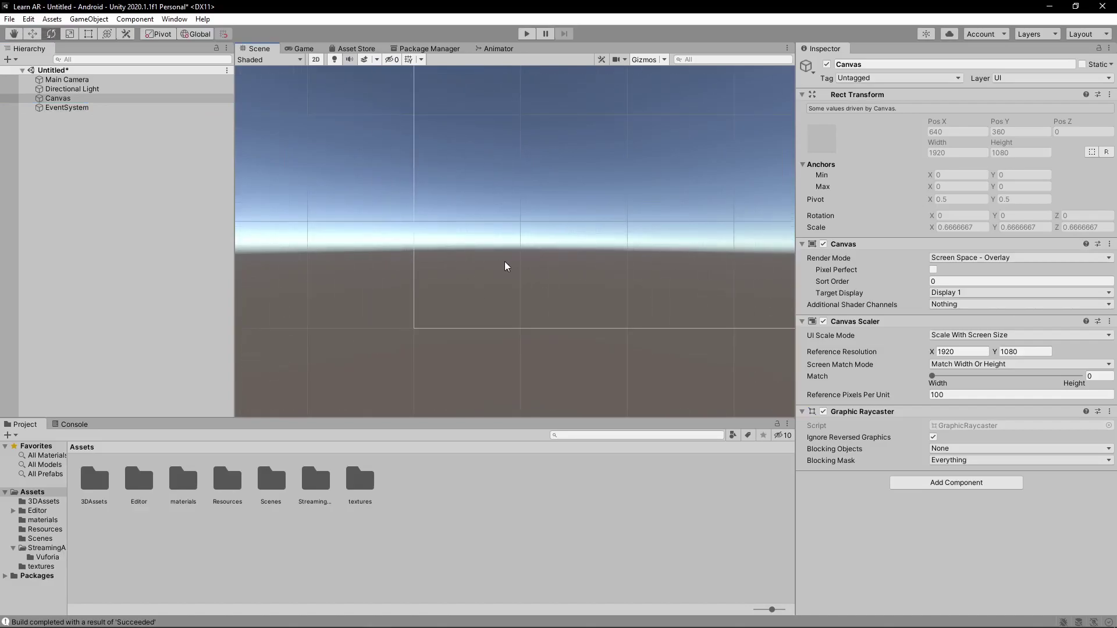
{"action": "scroll", "coordinate": [480, 262], "scroll_direction": "up", "scroll_amount": 3}
{"action": "middle_click_drag", "start_coordinate": [418, 271], "coordinate": [447, 238]}
{"action": "right_click", "coordinate": [104, 99]}
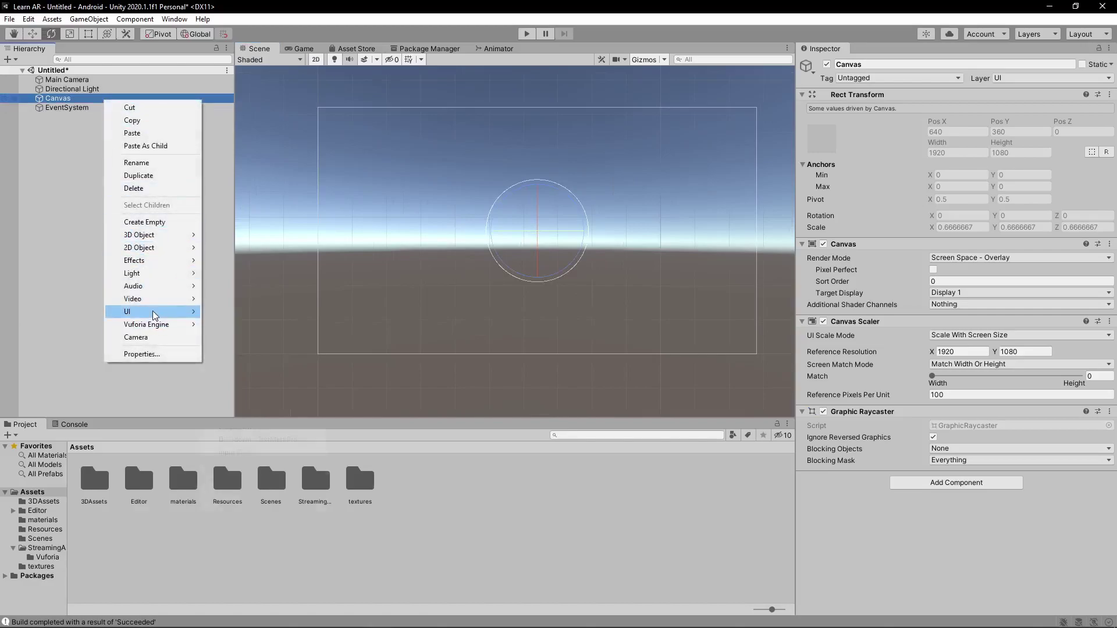
{"action": "mouse_move", "coordinate": [155, 313]}
{"action": "left_click", "coordinate": [265, 339]}
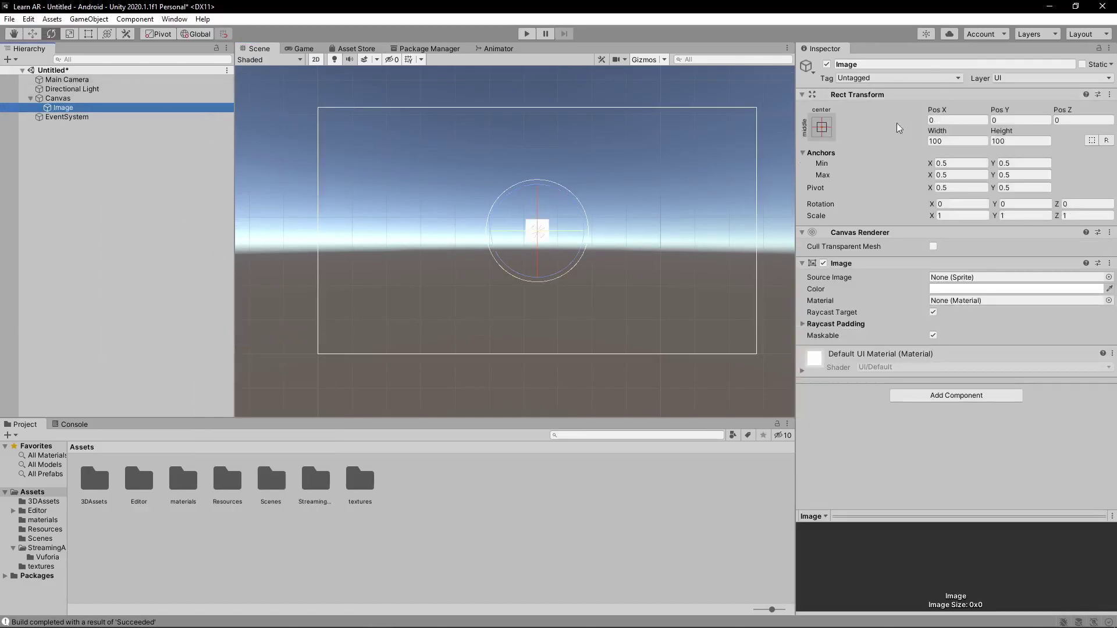
Stretch the Image's anchors and position in both directions so it fills the whole Canvas.
{"action": "left_click", "coordinate": [822, 128]}
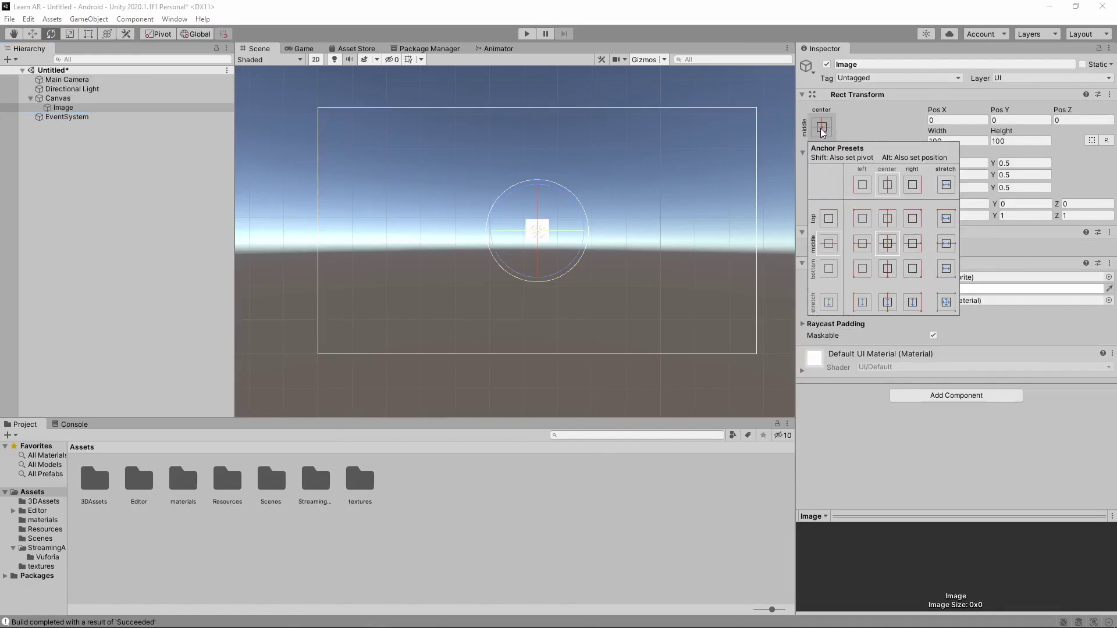
{"action": "key", "text": "alt"}
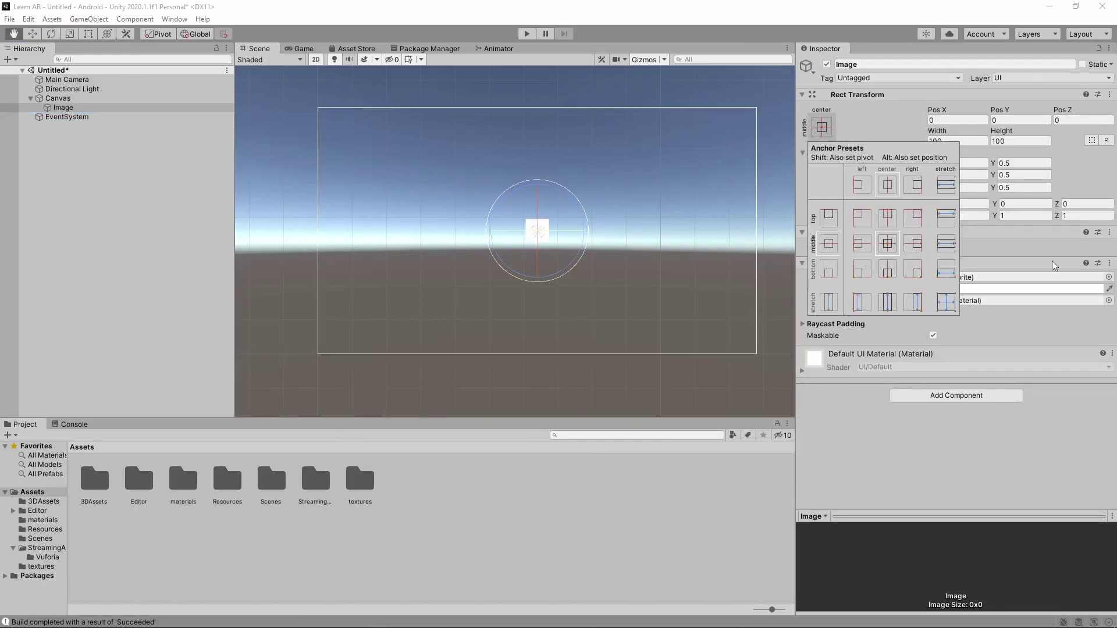
{"action": "left_click", "coordinate": [946, 302], "text": "alt"}
{"action": "left_click_drag", "start_coordinate": [644, 209], "coordinate": [685, 227]}
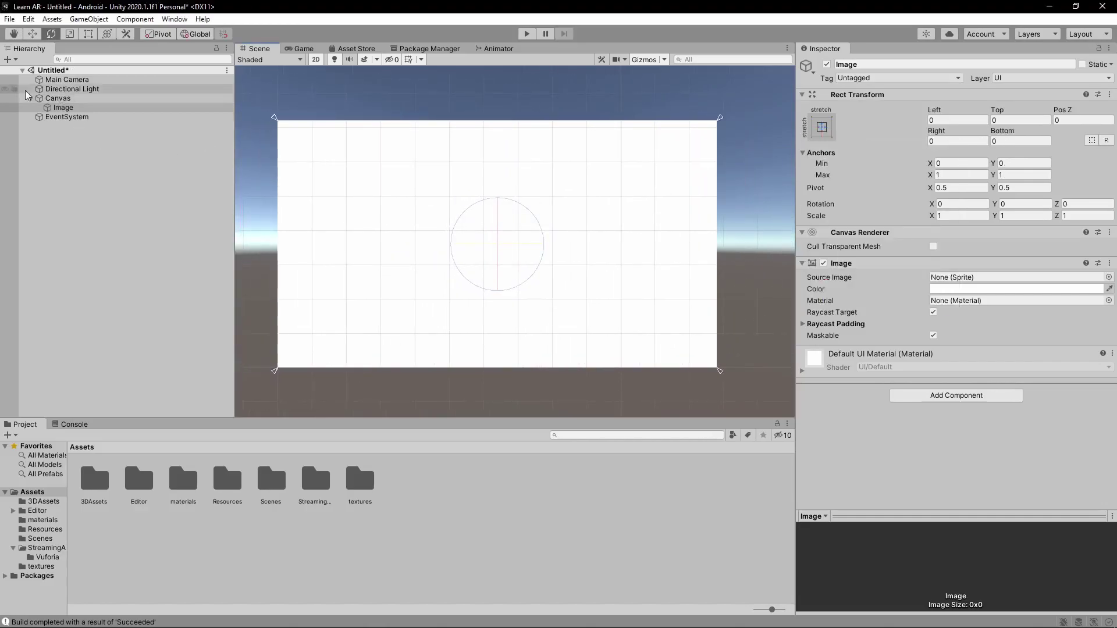
Look through the project's asset folders and open the textures folder.
{"action": "left_click", "coordinate": [90, 110]}
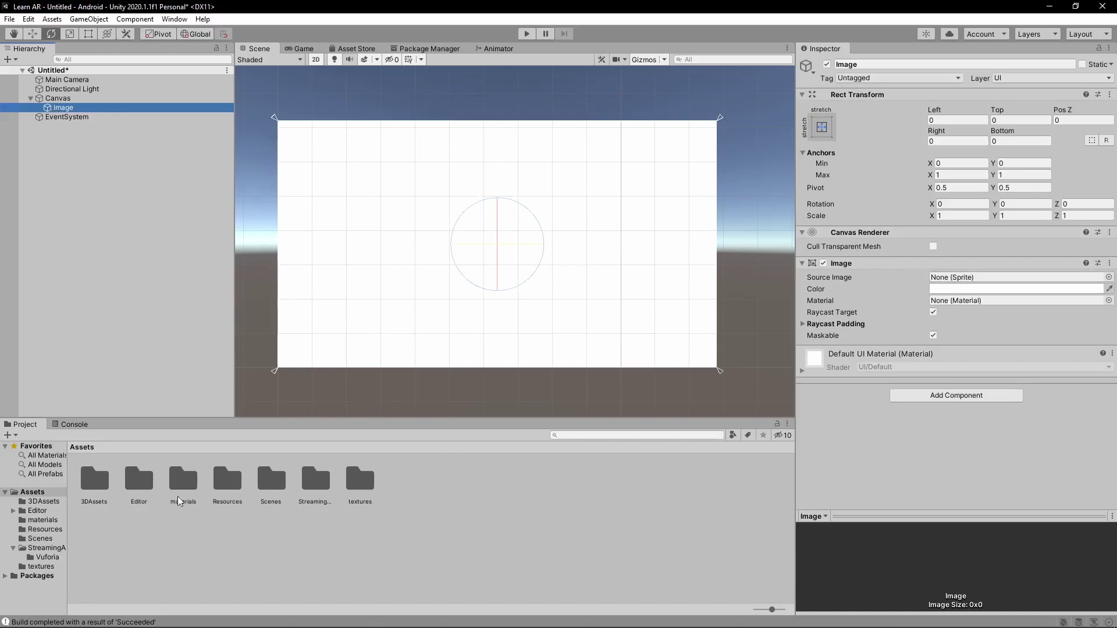
{"action": "left_click", "coordinate": [24, 520]}
{"action": "left_click", "coordinate": [47, 504]}
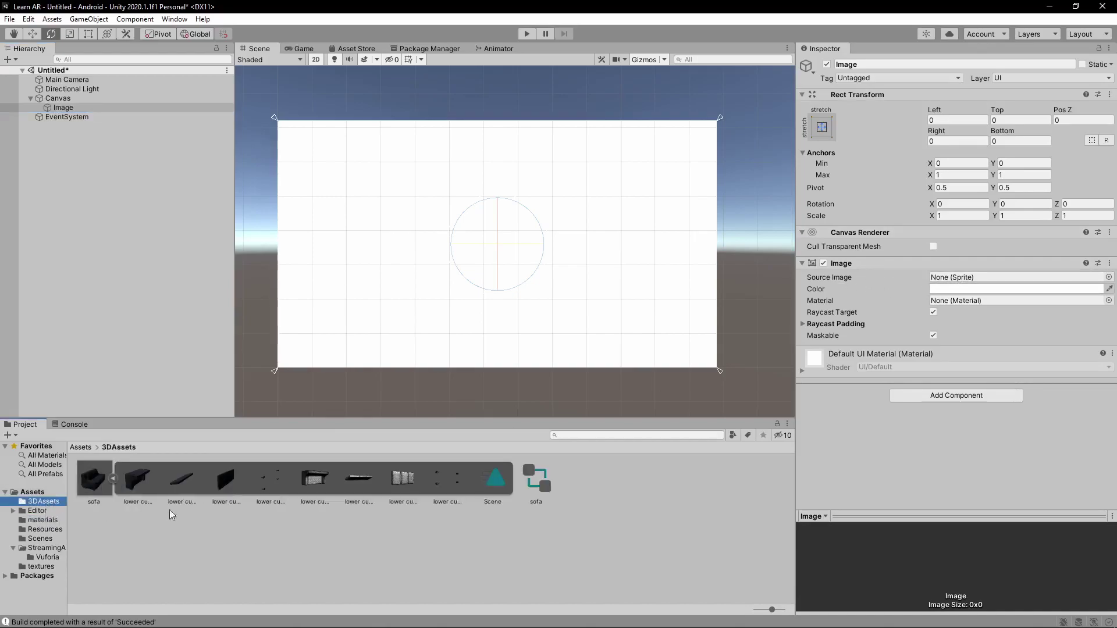
{"action": "left_click", "coordinate": [43, 521]}
{"action": "left_click", "coordinate": [47, 530]}
{"action": "left_click", "coordinate": [41, 538]}
{"action": "left_click", "coordinate": [46, 557]}
{"action": "left_click", "coordinate": [41, 566]}
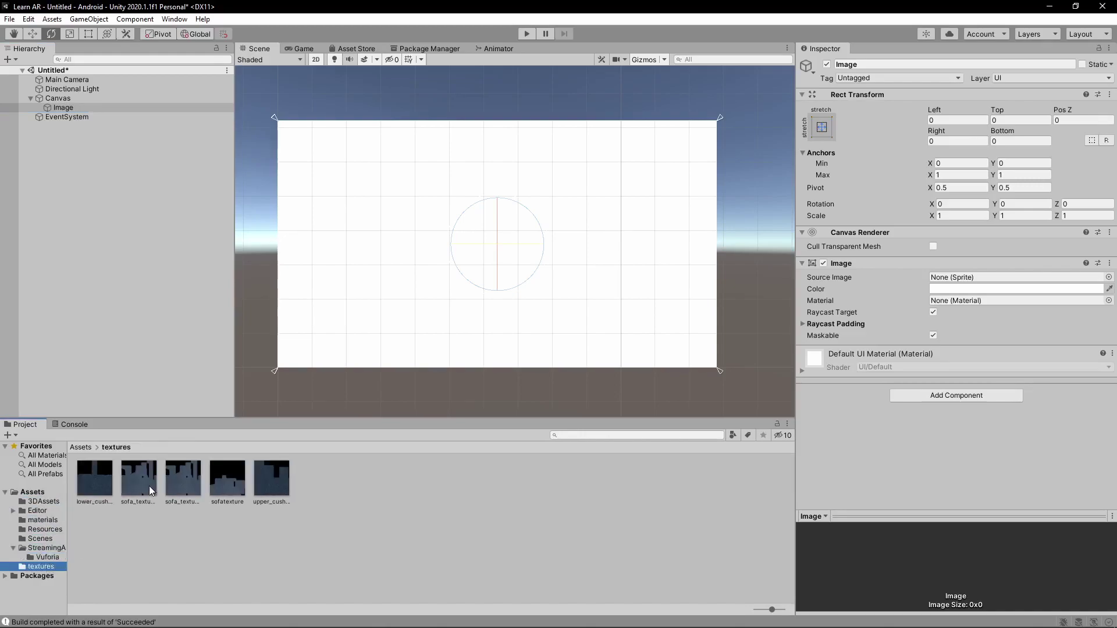
Duplicate the lower cushion texture and rename the copy "image".
{"action": "left_click", "coordinate": [107, 489]}
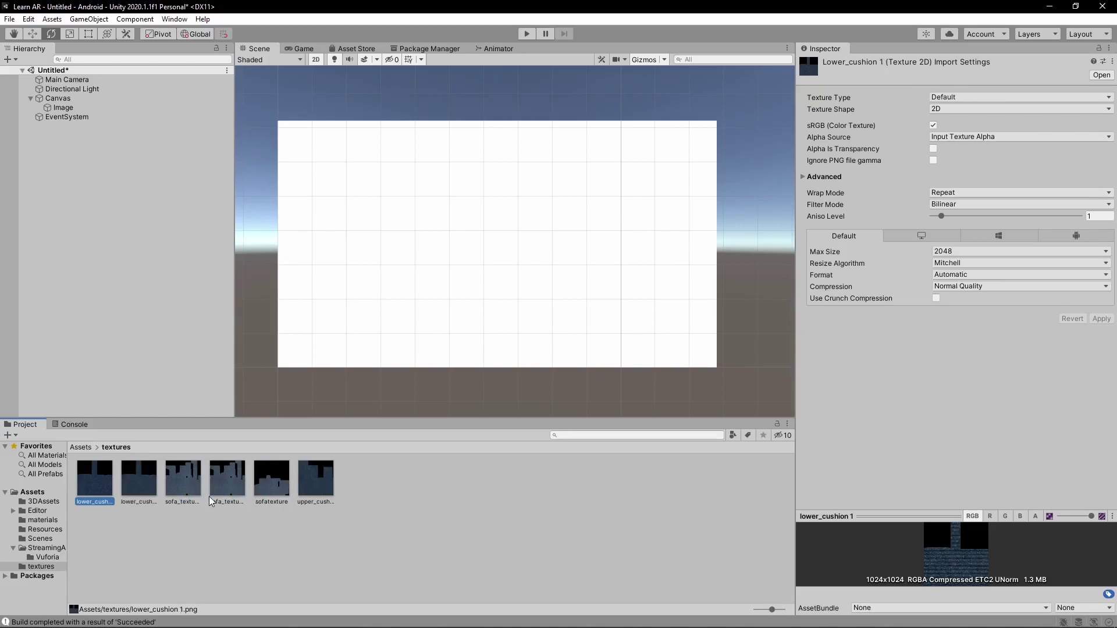
{"action": "left_click", "coordinate": [129, 480]}
{"action": "left_click", "coordinate": [92, 479]}
{"action": "left_click", "coordinate": [118, 478]}
{"action": "left_click", "coordinate": [79, 477]}
{"action": "left_click", "coordinate": [79, 477]}
{"action": "key", "text": "BackSpace"}
{"action": "type", "text": "image"}
{"action": "key", "text": "Return"}
Change the "image" texture's type to Sprite (2D and UI) and apply the import settings.
{"action": "left_click", "coordinate": [984, 99]}
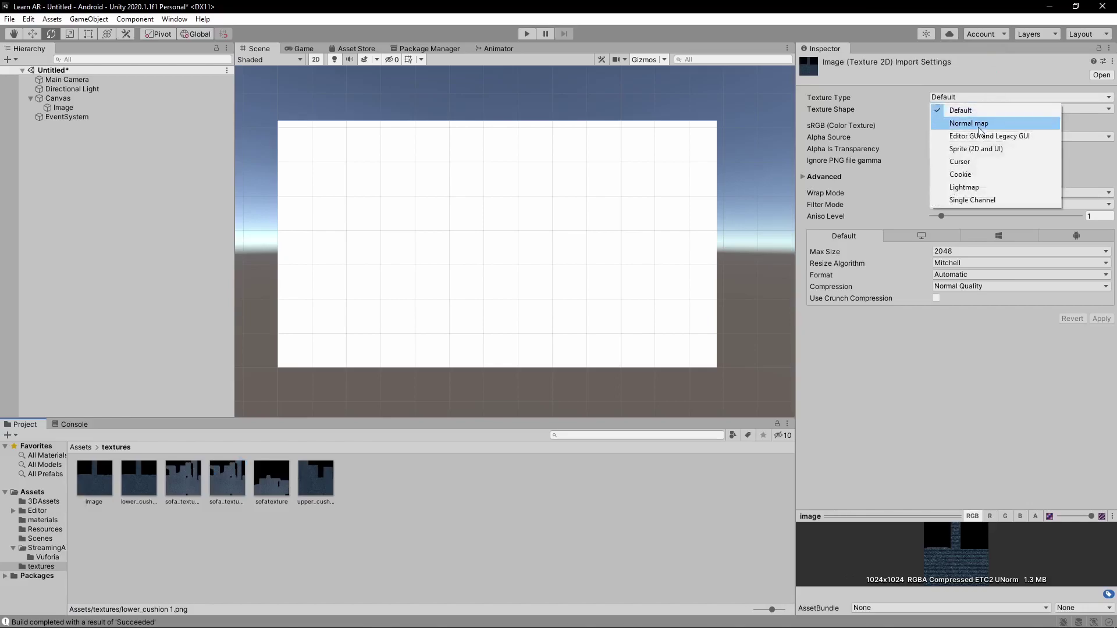
{"action": "left_click", "coordinate": [983, 149]}
{"action": "left_click", "coordinate": [1101, 367]}
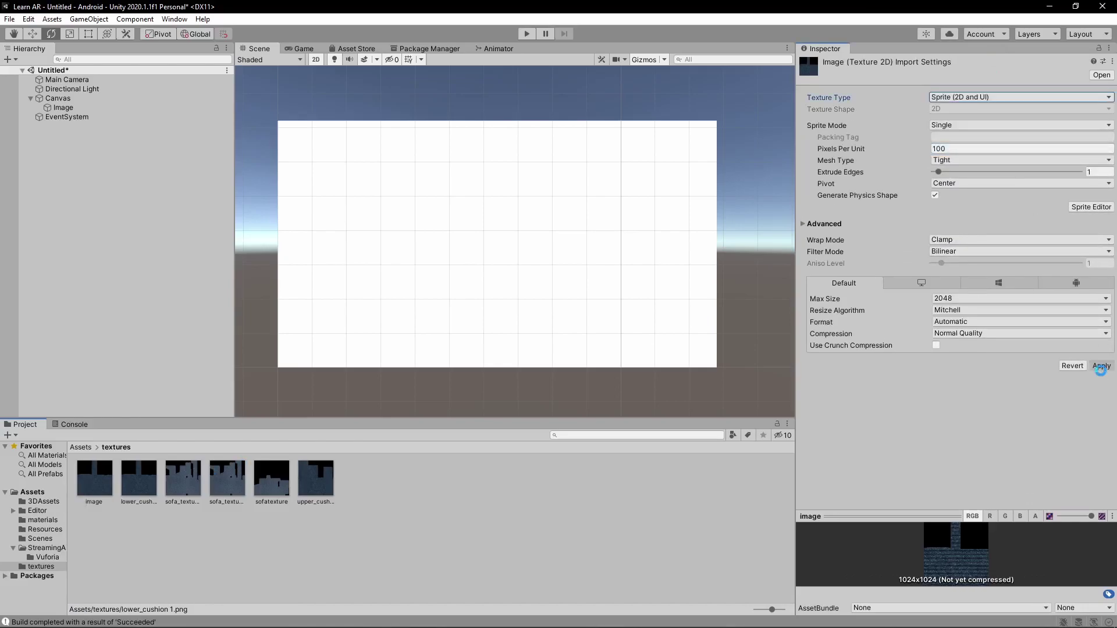
Assign the "image" sprite as the Source Image of the Canvas's Image object.
{"action": "left_click", "coordinate": [391, 232]}
{"action": "left_click_drag", "start_coordinate": [91, 479], "coordinate": [1033, 291]}
{"action": "left_click_drag", "start_coordinate": [958, 290], "coordinate": [955, 278]}
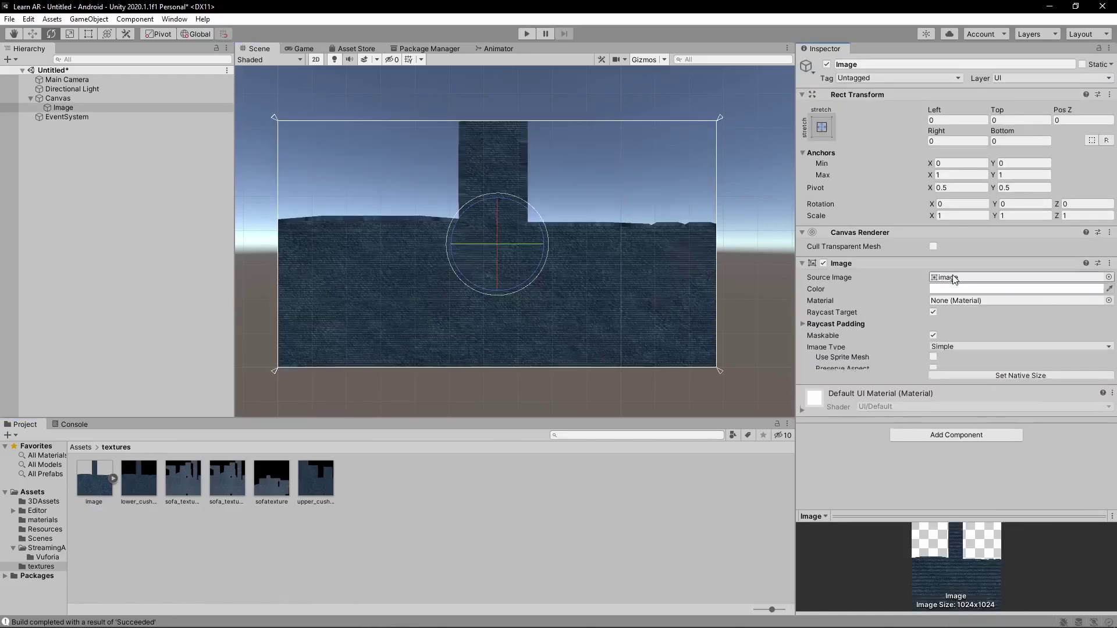
{"action": "scroll", "coordinate": [525, 225], "scroll_direction": "down", "scroll_amount": 5}
{"action": "scroll", "coordinate": [526, 225], "scroll_direction": "up", "scroll_amount": 8}
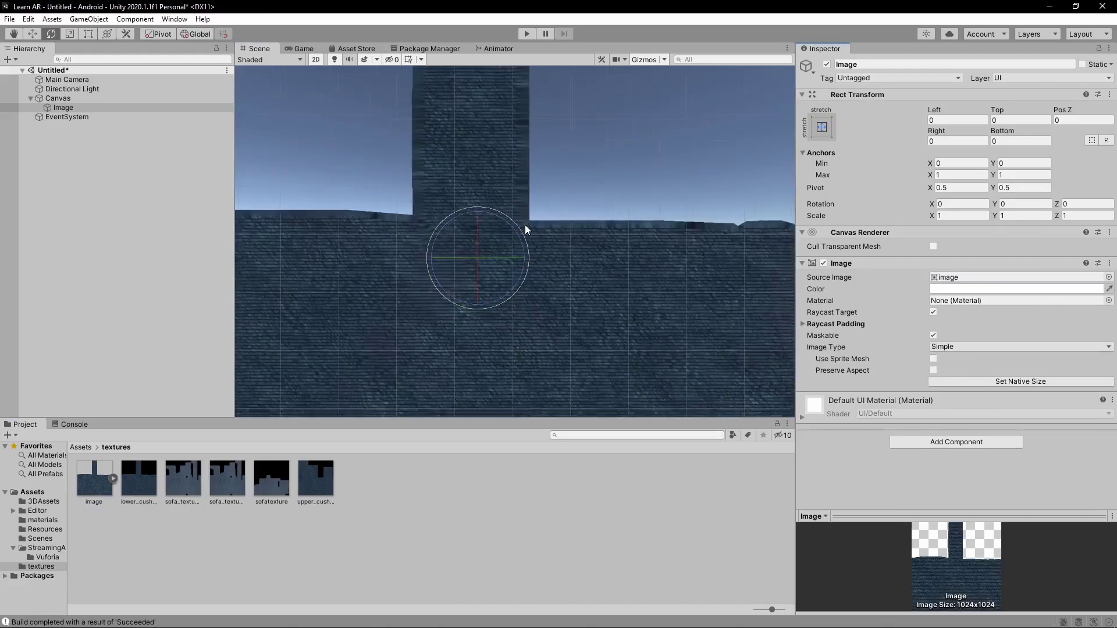
{"action": "scroll", "coordinate": [582, 175], "scroll_direction": "down", "scroll_amount": 10}
{"action": "scroll", "coordinate": [585, 176], "scroll_direction": "up", "scroll_amount": 4}
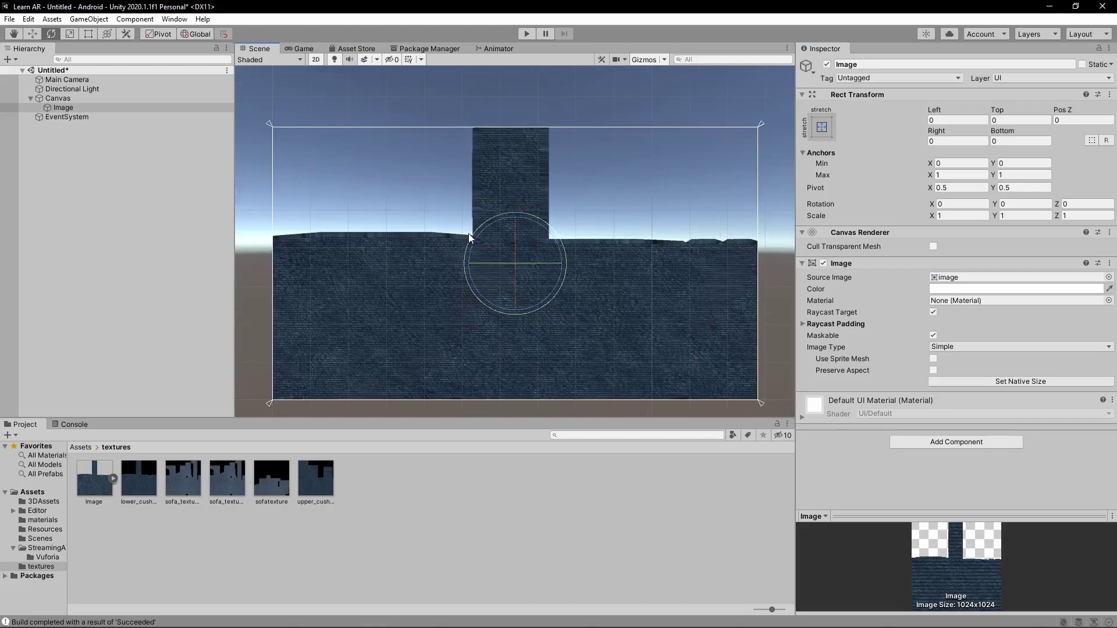
Minimize the Record-3D_model folder window and switch to a new Firefox tab.
{"action": "key", "text": "alt+Tab"}
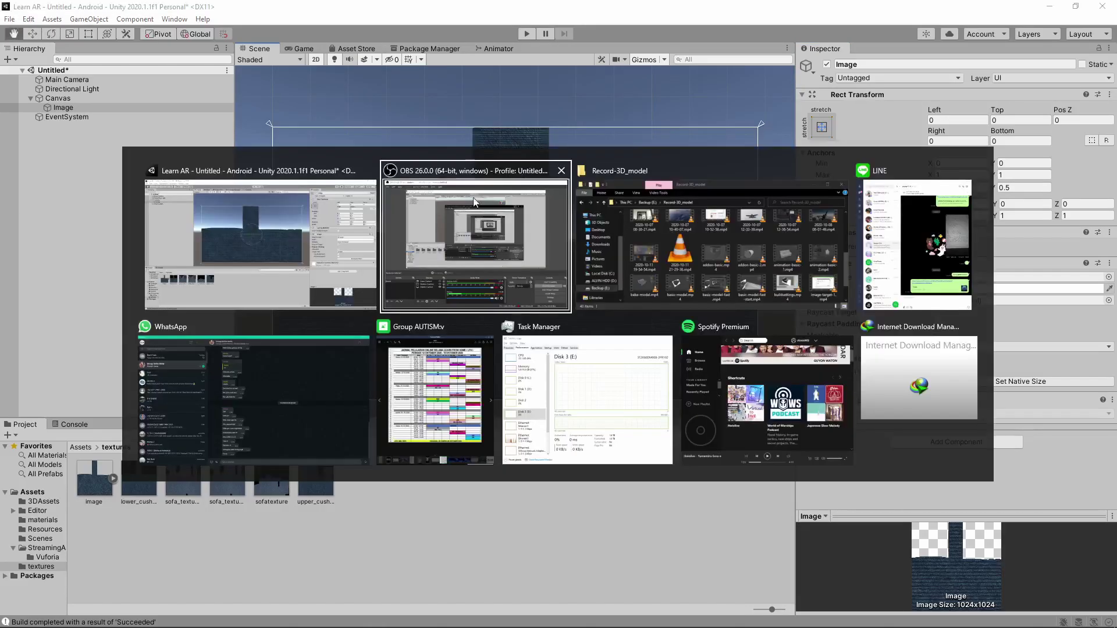
{"action": "key", "text": "super"}
{"action": "key", "text": "super"}
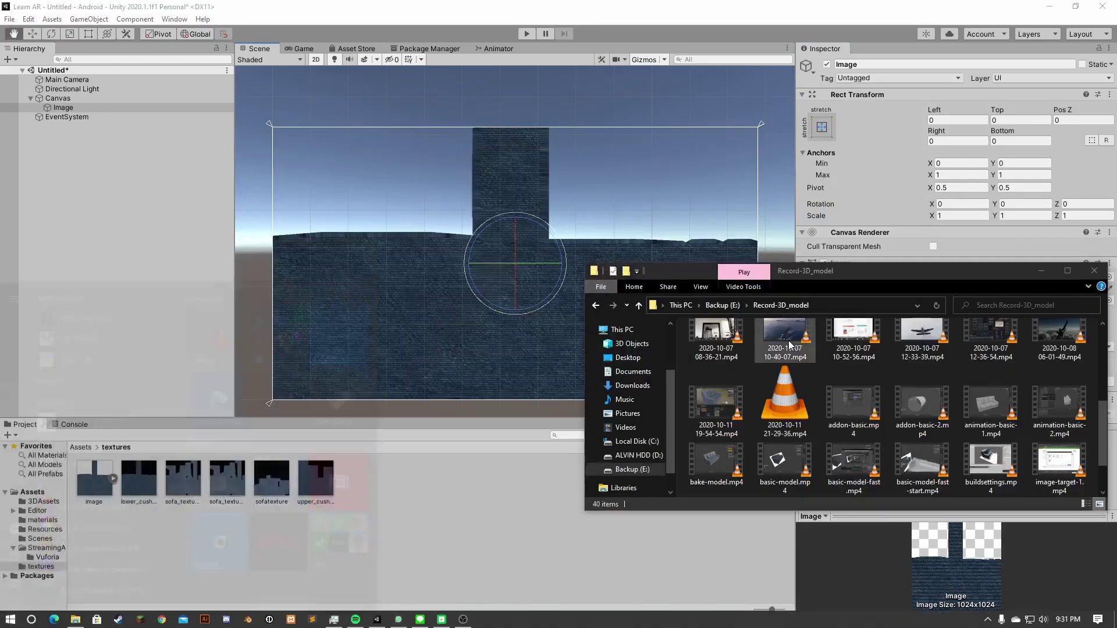
{"action": "left_click", "coordinate": [1042, 271]}
{"action": "key", "text": "super"}
{"action": "key", "text": "alt+Tab"}
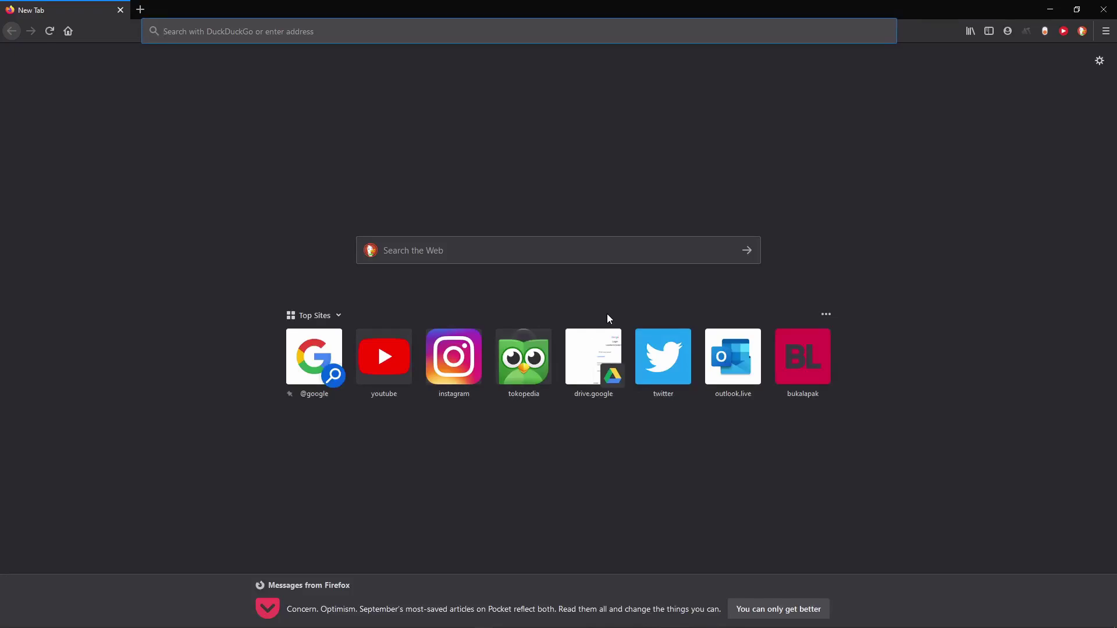
Search the web for "room background image" and show the image results.
{"action": "type", "text": "room back"}
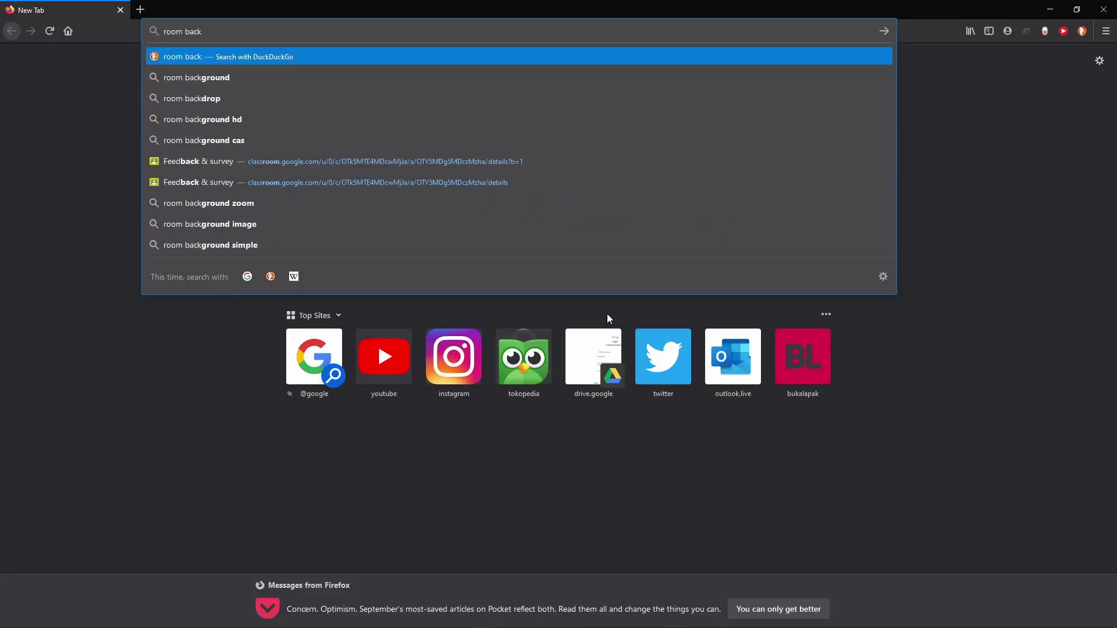
{"action": "type", "text": "ground image"}
{"action": "key", "text": "Return"}
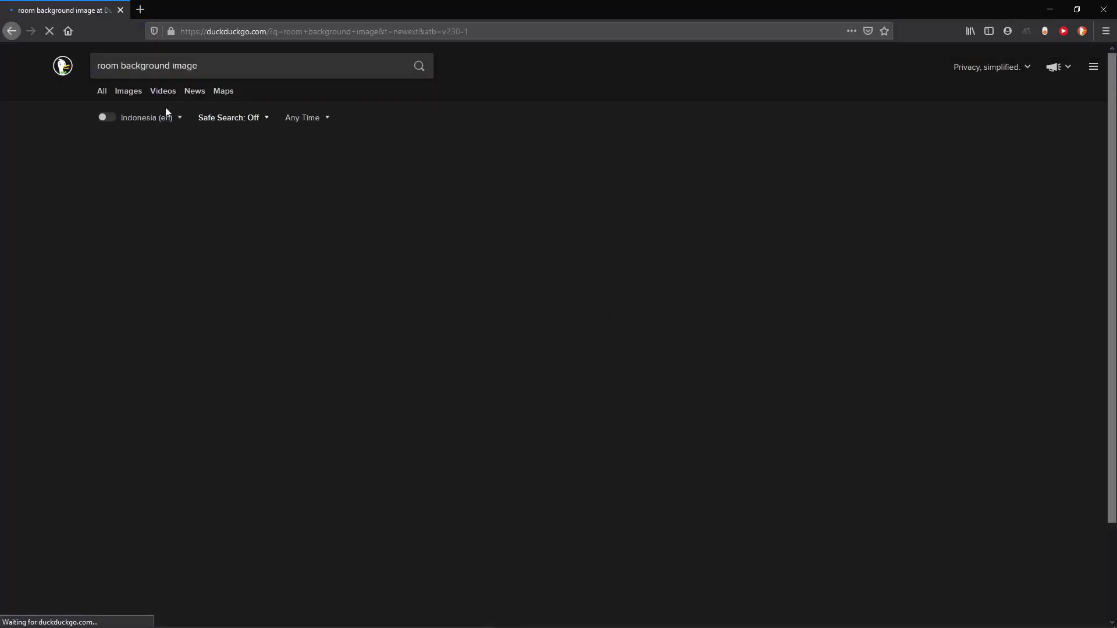
{"action": "left_click", "coordinate": [128, 91]}
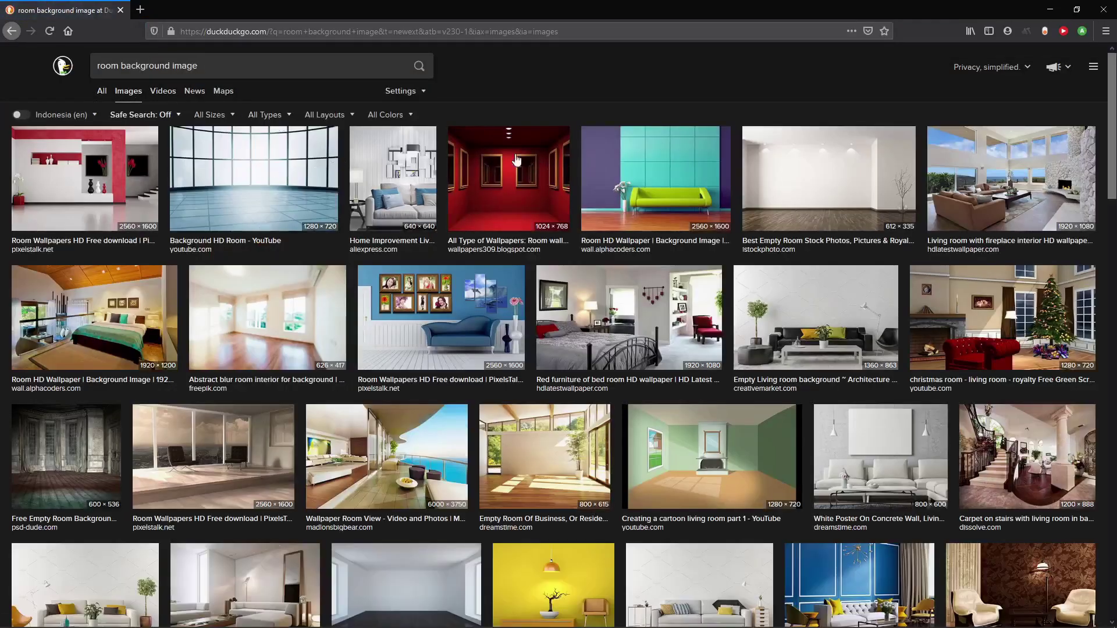
Examine the room wallpaper with the green sofa on its source page and at full size, and return to the image results.
{"action": "left_click", "coordinate": [684, 168]}
{"action": "right_click", "coordinate": [406, 385]}
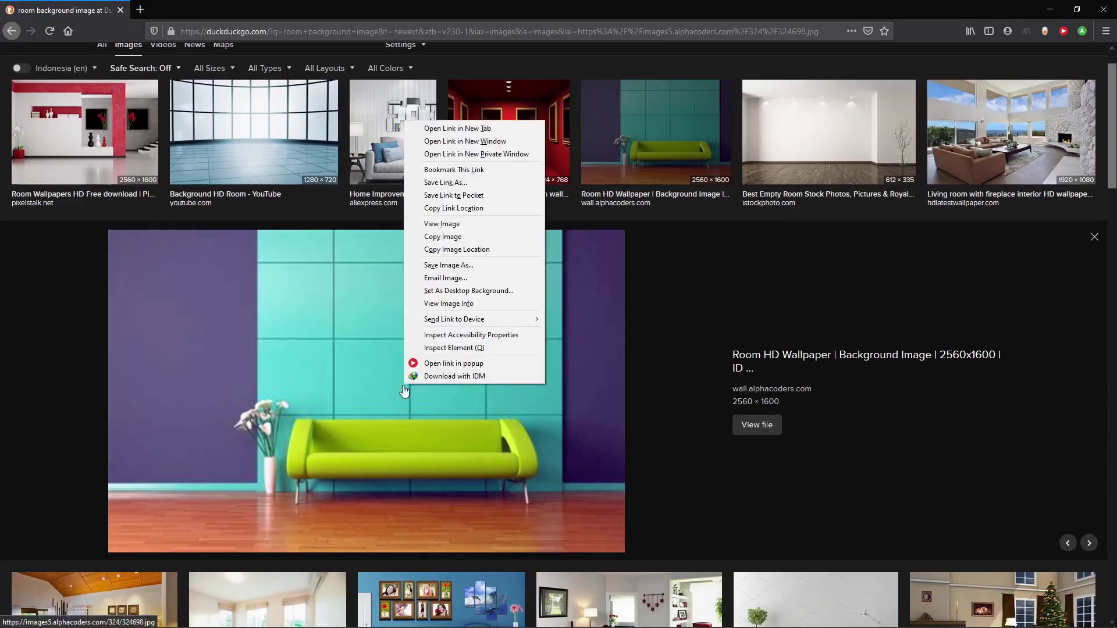
{"action": "left_click", "coordinate": [460, 266]}
{"action": "key", "text": "Escape"}
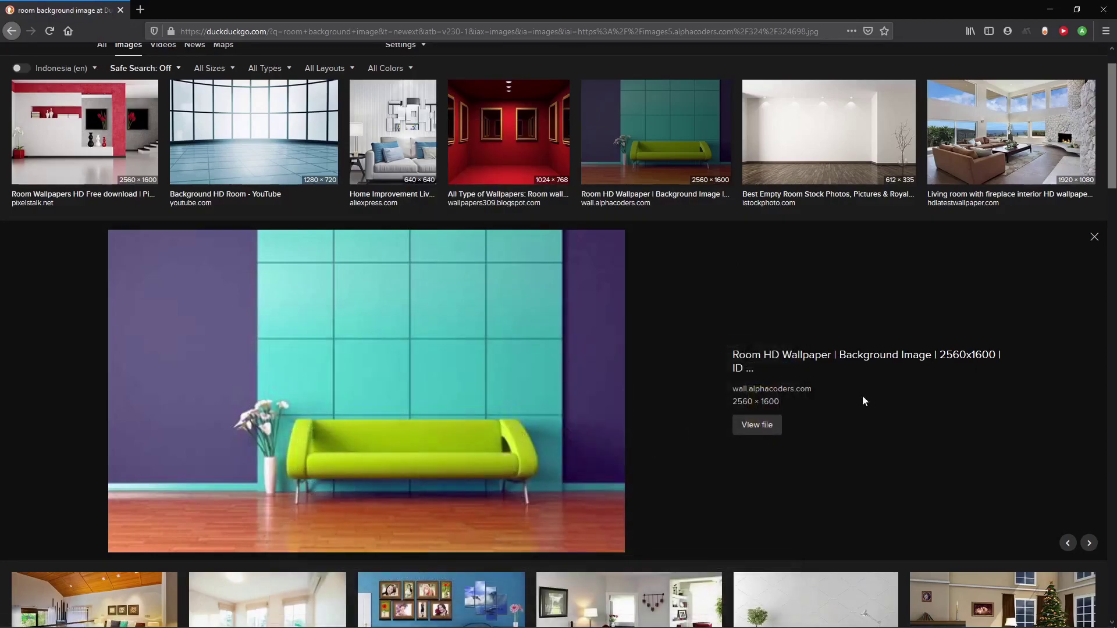
{"action": "left_click", "coordinate": [781, 355]}
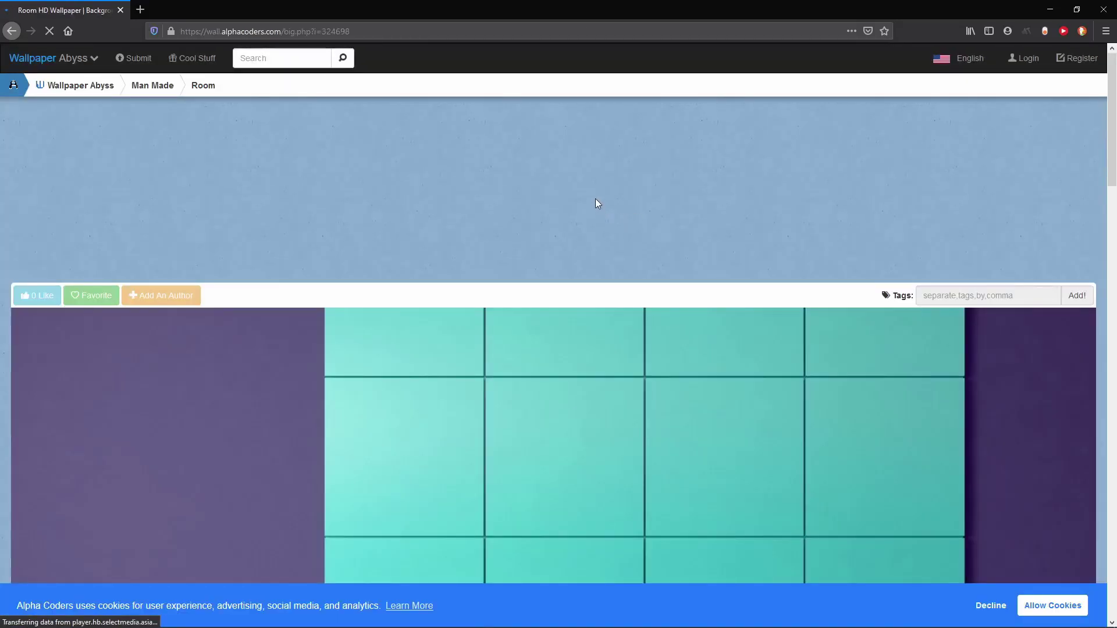
{"action": "scroll", "coordinate": [746, 219], "scroll_direction": "down", "scroll_amount": 10}
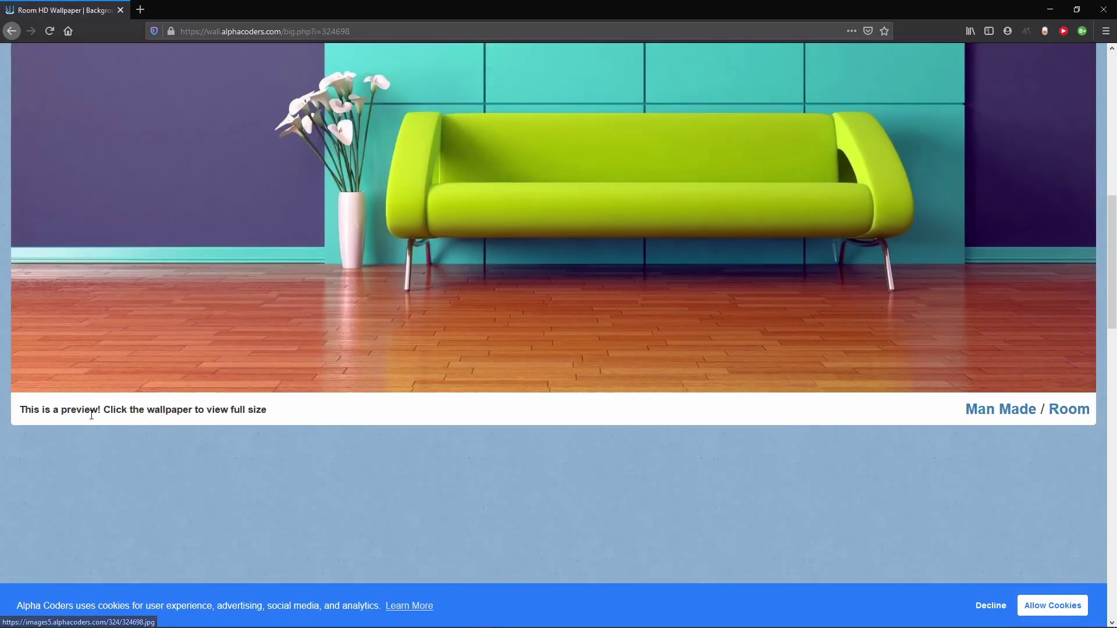
{"action": "left_click", "coordinate": [264, 314]}
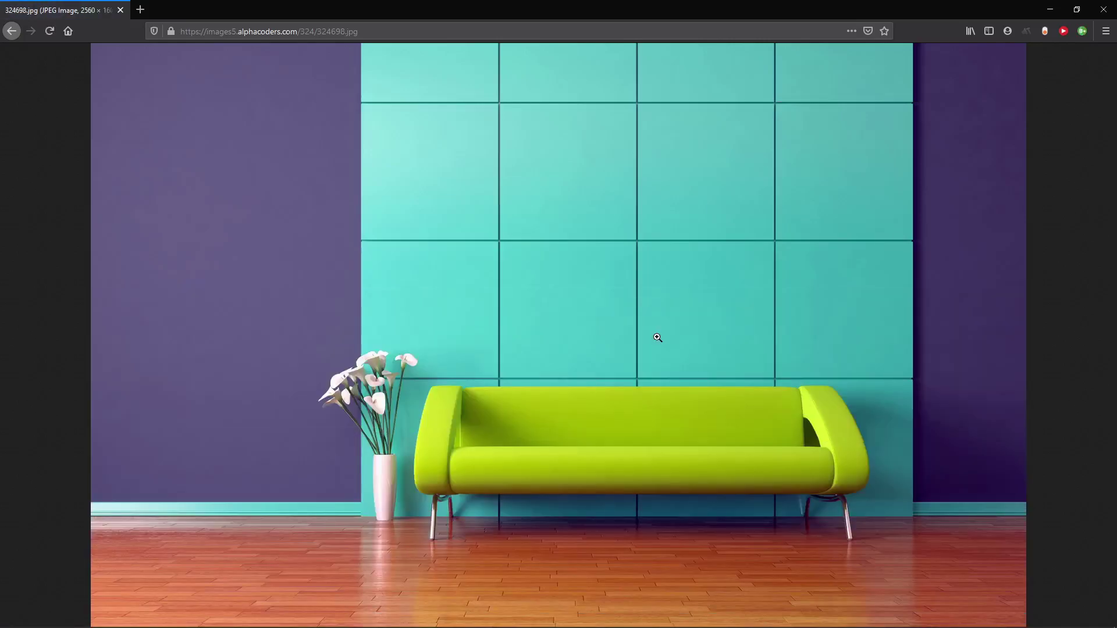
{"action": "key", "text": "alt+Left"}
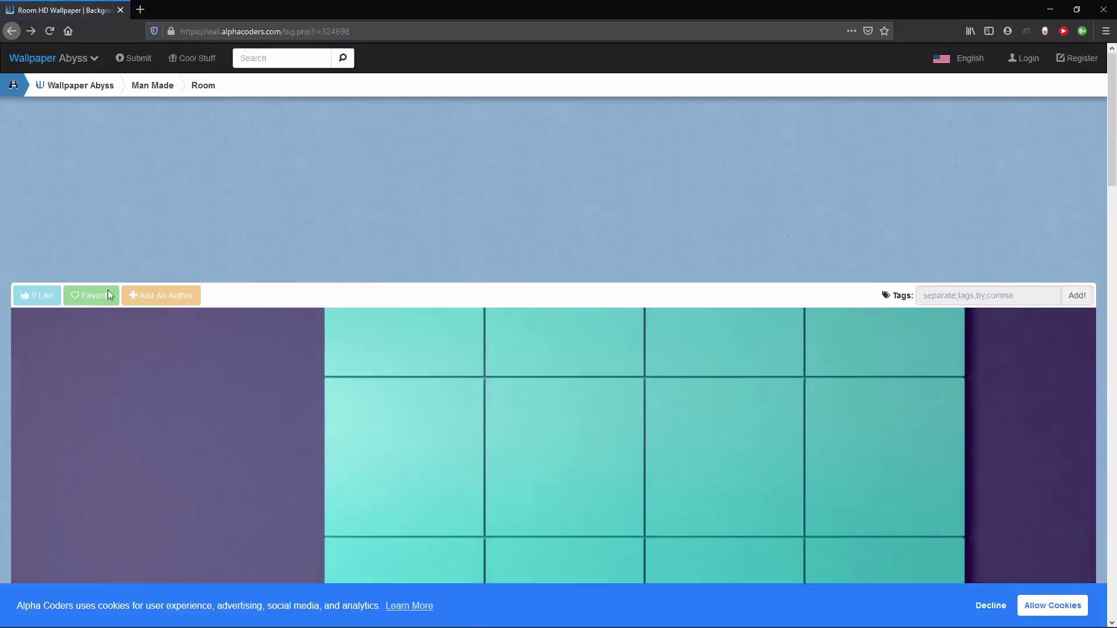
{"action": "key", "text": "alt+Left"}
Refine the image search to "room background image free".
{"action": "left_click", "coordinate": [238, 70]}
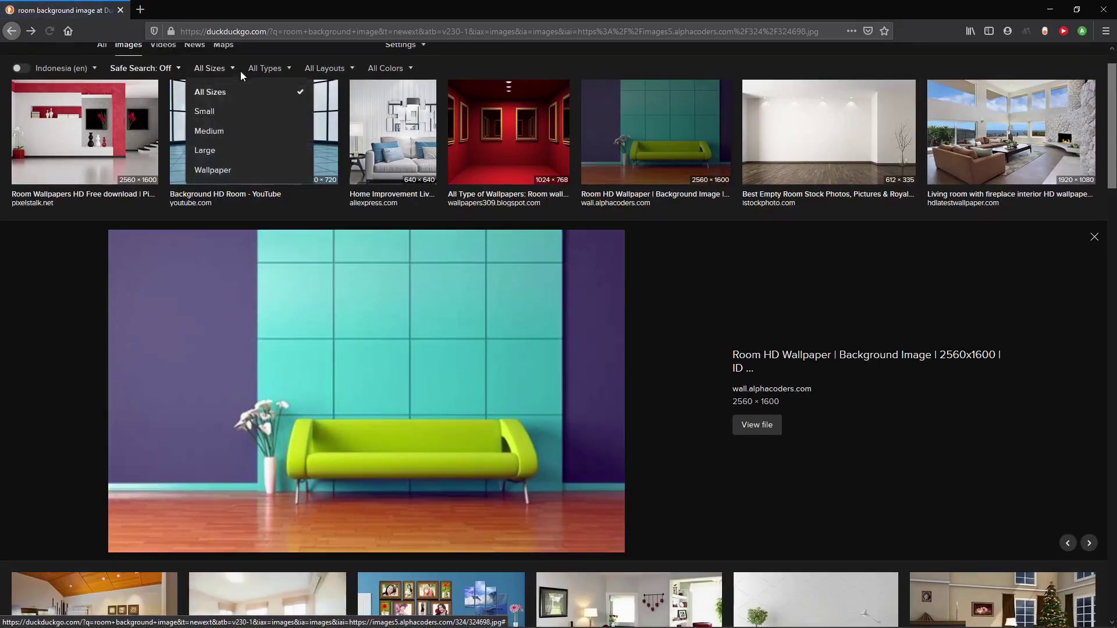
{"action": "scroll", "coordinate": [243, 73], "scroll_direction": "up", "scroll_amount": 2}
{"action": "left_click", "coordinate": [229, 70]}
{"action": "type", "text": "free"}
{"action": "key", "text": "Return"}
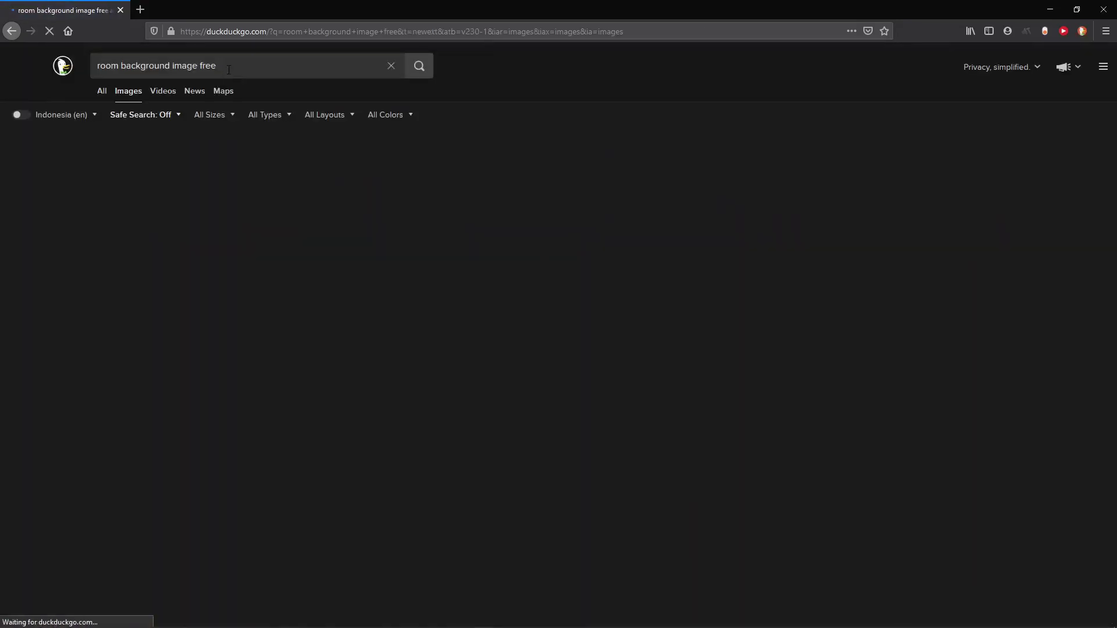
Look through the pixelstalk.net wallpaper page behind the empty grey room image and return to the results.
{"action": "left_click", "coordinate": [114, 188]}
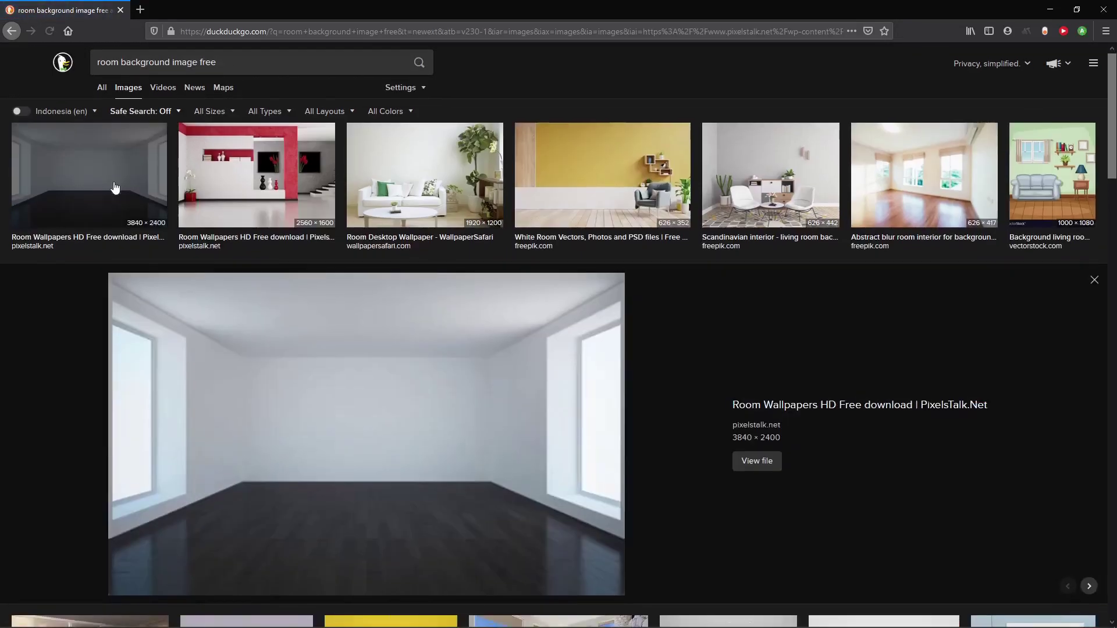
{"action": "left_click", "coordinate": [860, 364]}
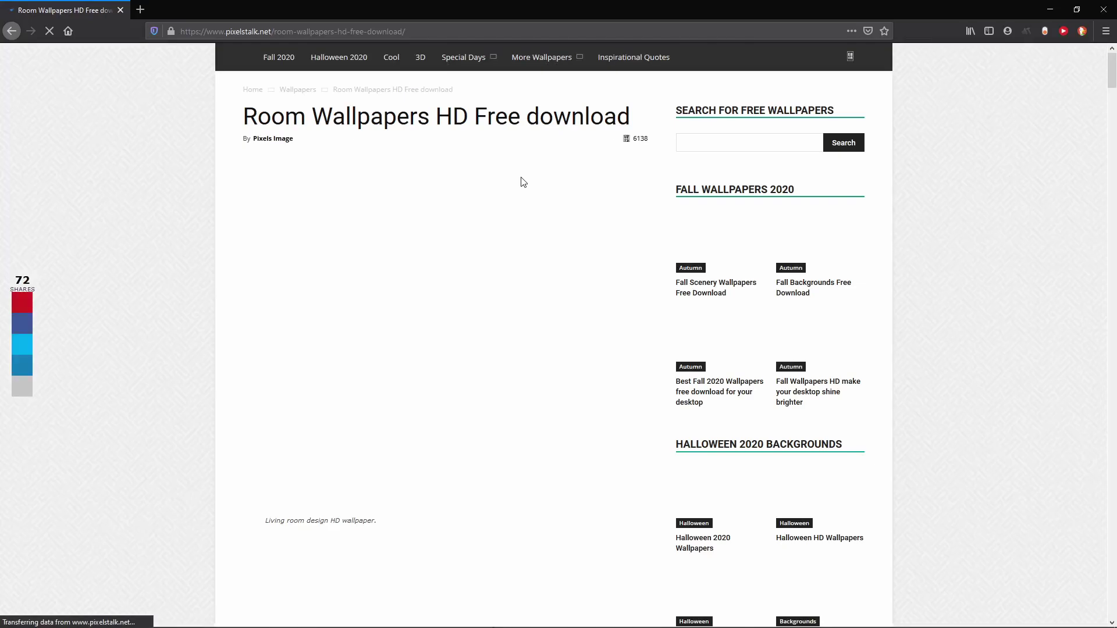
{"action": "scroll", "coordinate": [436, 288], "scroll_direction": "down", "scroll_amount": 10}
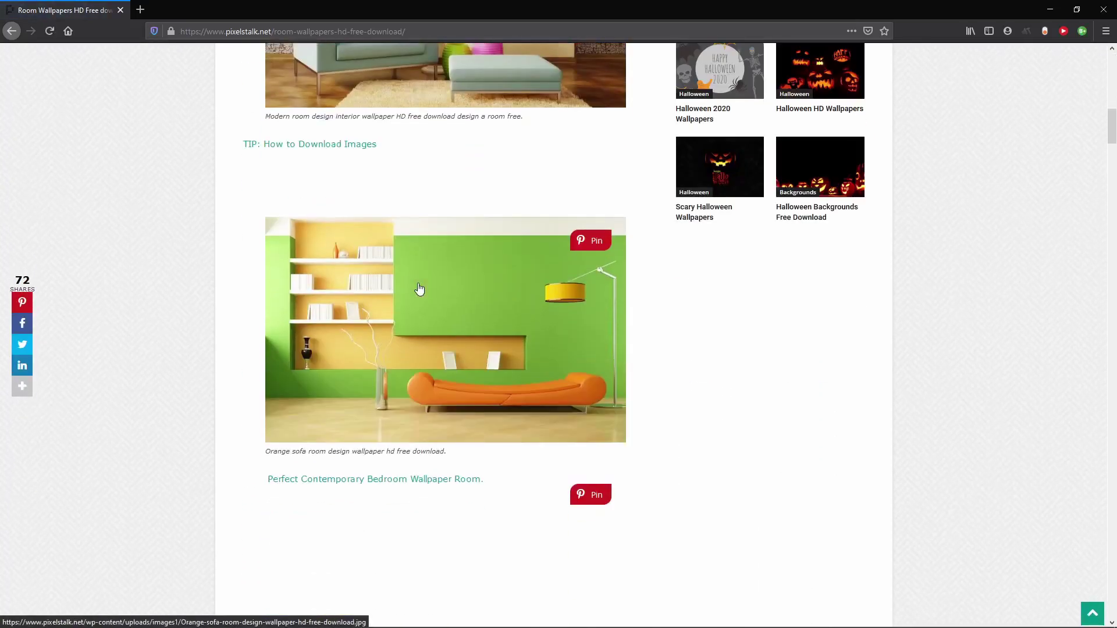
{"action": "key", "text": "alt+Left"}
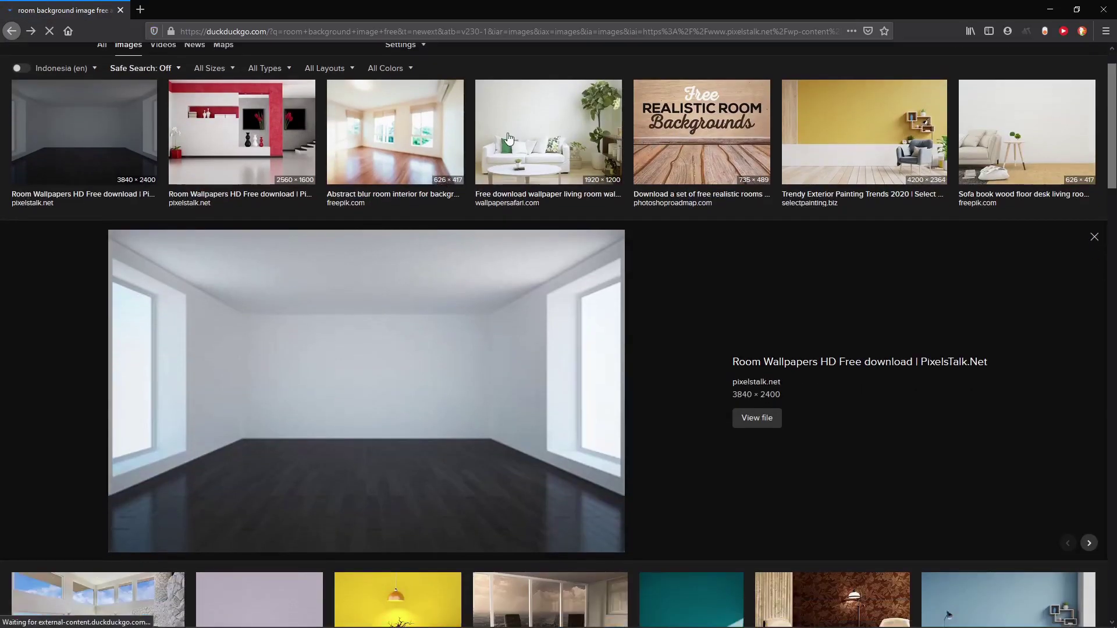
Open the "Abstract blur room interior for background" photo on Freepik and request its free download, dismissing the sign-in prompt and filters.
{"action": "left_click", "coordinate": [373, 136]}
{"action": "left_click", "coordinate": [806, 363]}
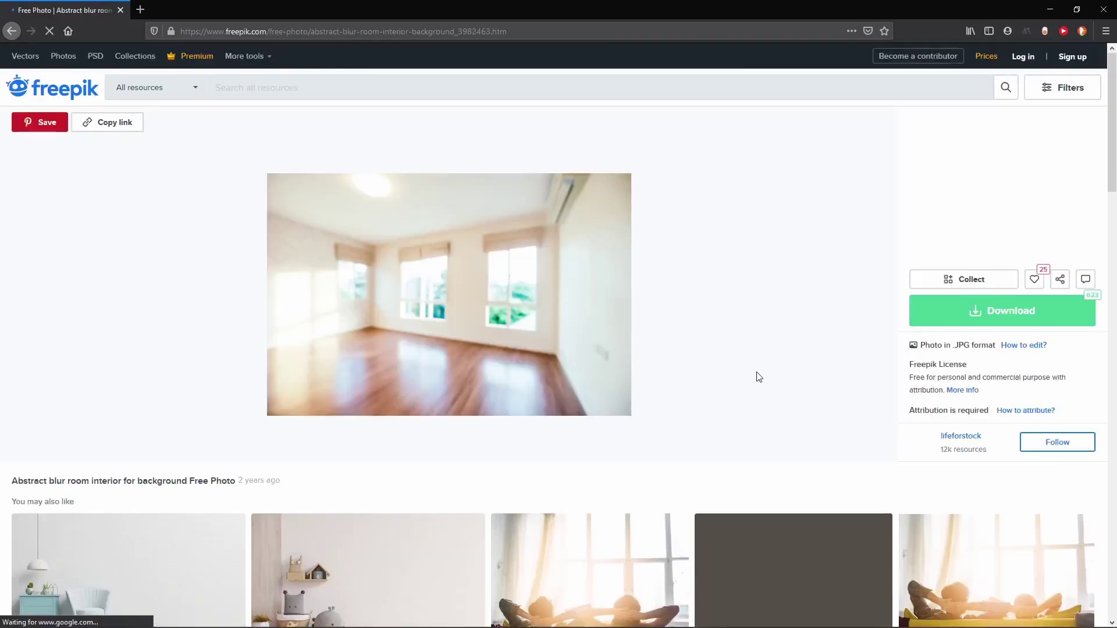
{"action": "left_click", "coordinate": [1001, 311]}
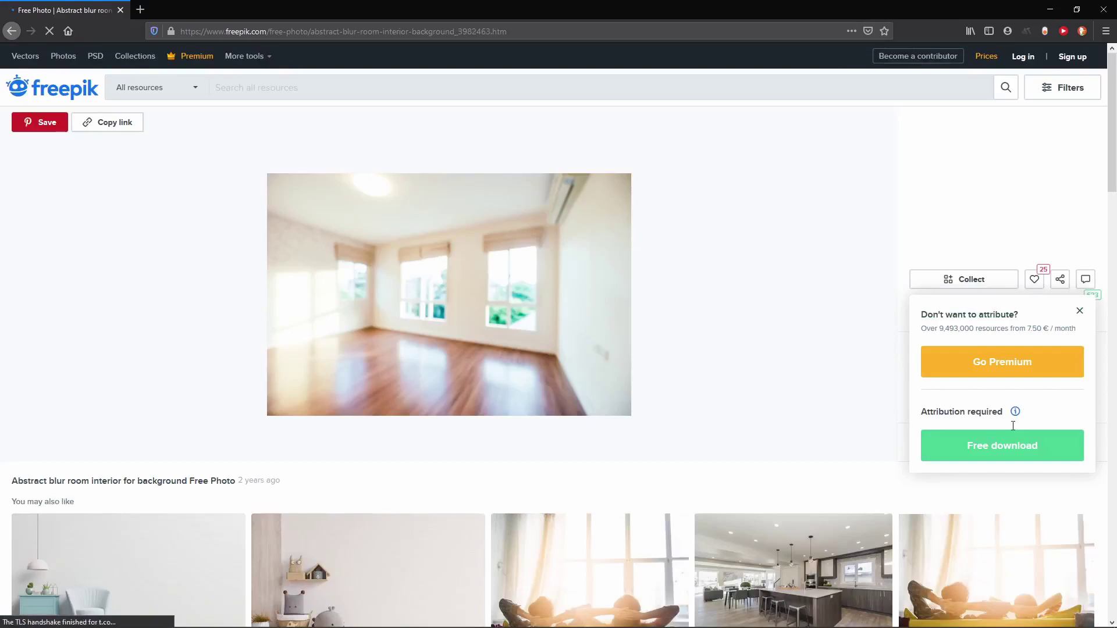
{"action": "left_click", "coordinate": [1018, 444]}
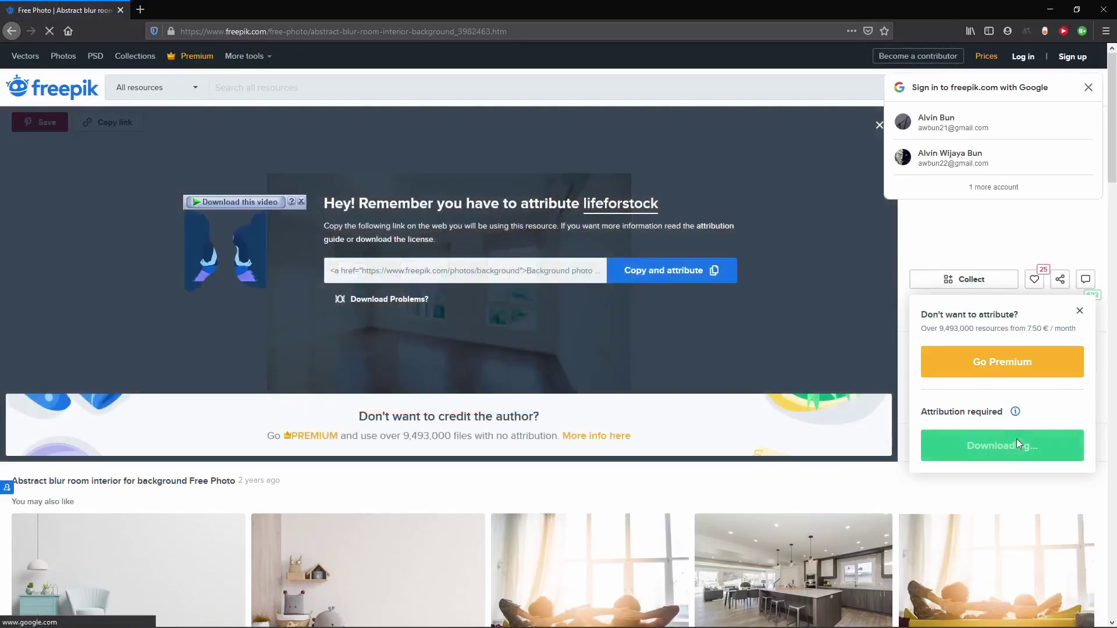
{"action": "left_click", "coordinate": [1087, 85]}
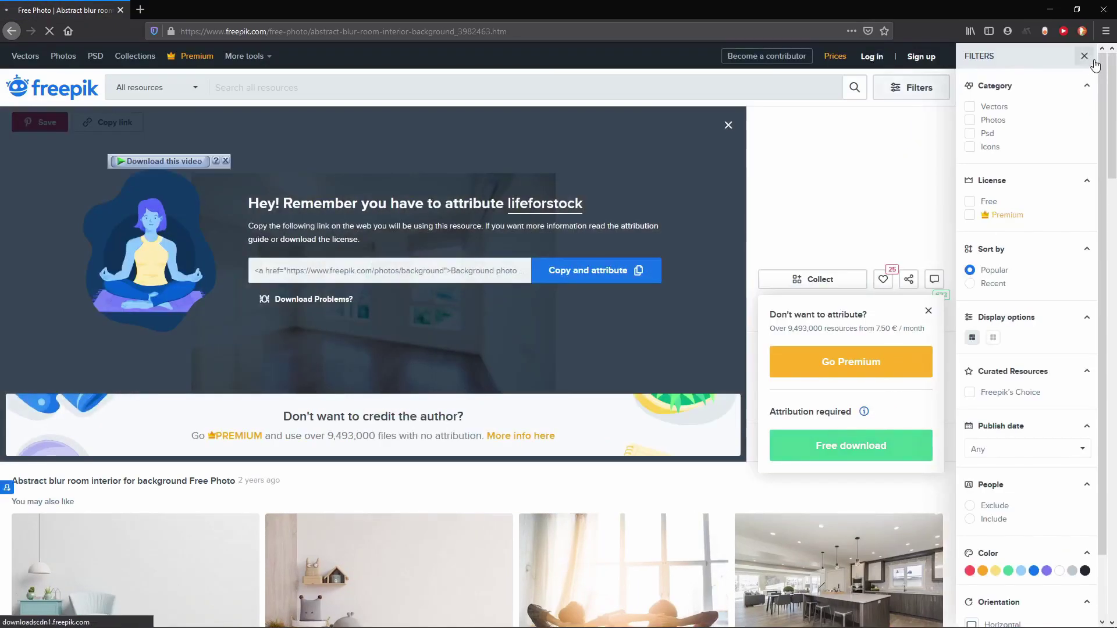
{"action": "left_click", "coordinate": [1085, 57]}
Set the download category to General and start downloading abstract-blur-room-interior-background.zip.
{"action": "left_click", "coordinate": [546, 287]}
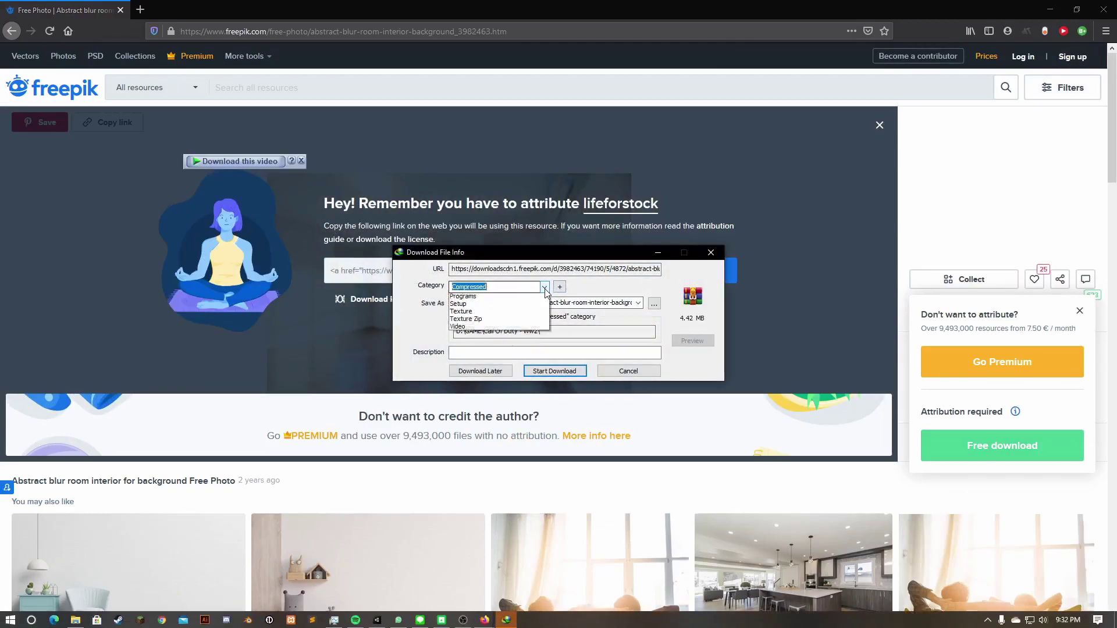
{"action": "left_click", "coordinate": [526, 315]}
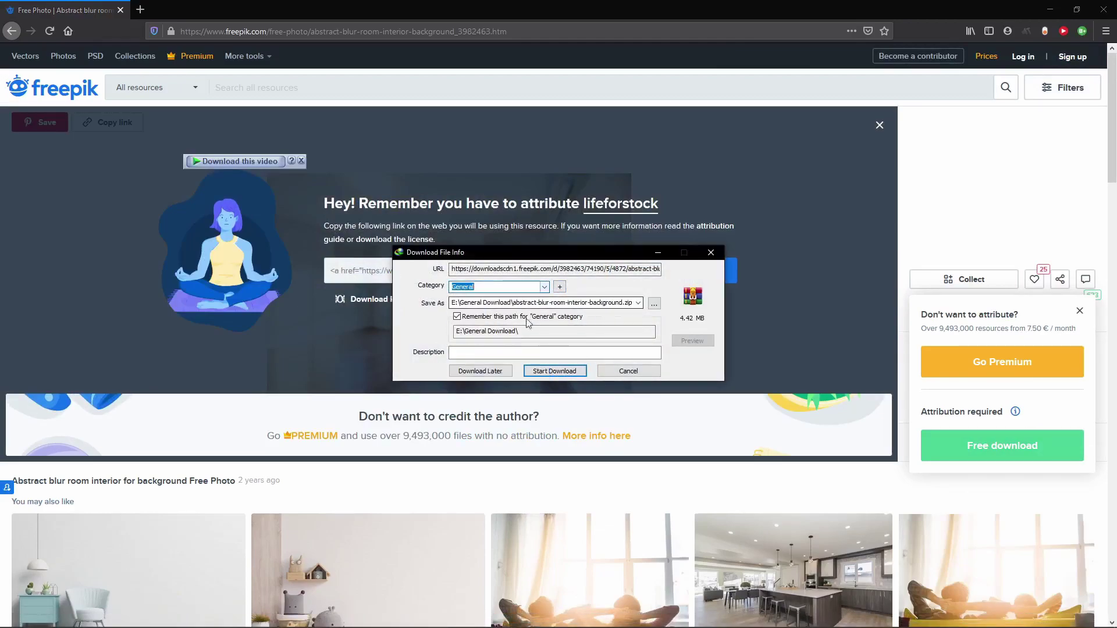
{"action": "left_click", "coordinate": [555, 370]}
{"action": "left_click", "coordinate": [578, 358]}
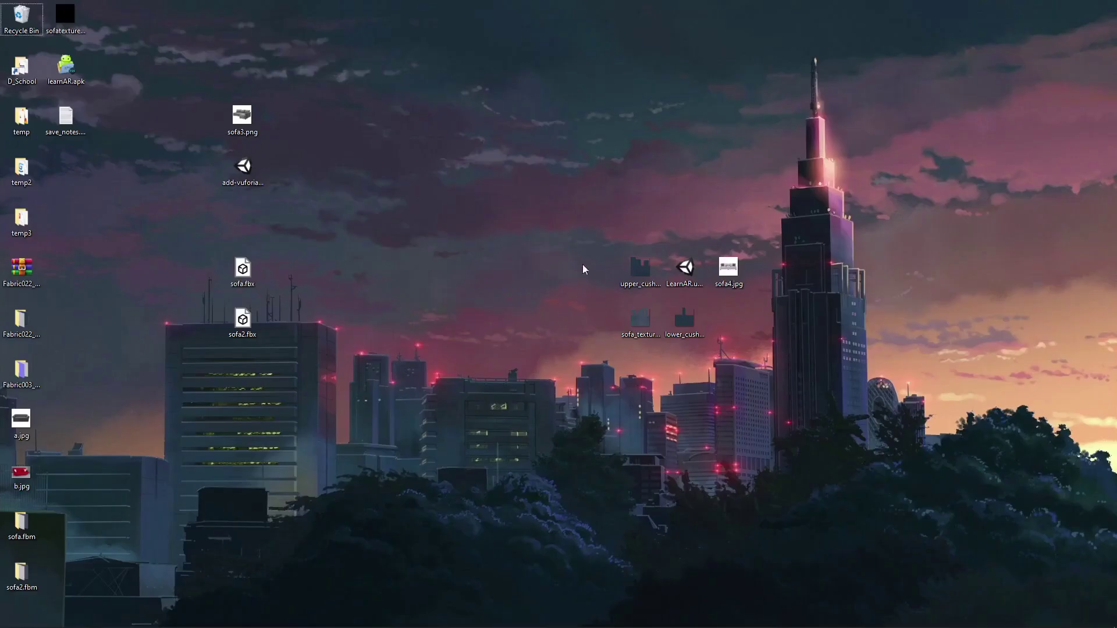
Paste the downloaded zip onto the desktop, extract it to its own folder and place that folder beneath the archive.
{"action": "key", "text": "ctrl+v"}
{"action": "left_click_drag", "start_coordinate": [67, 168], "coordinate": [681, 184]}
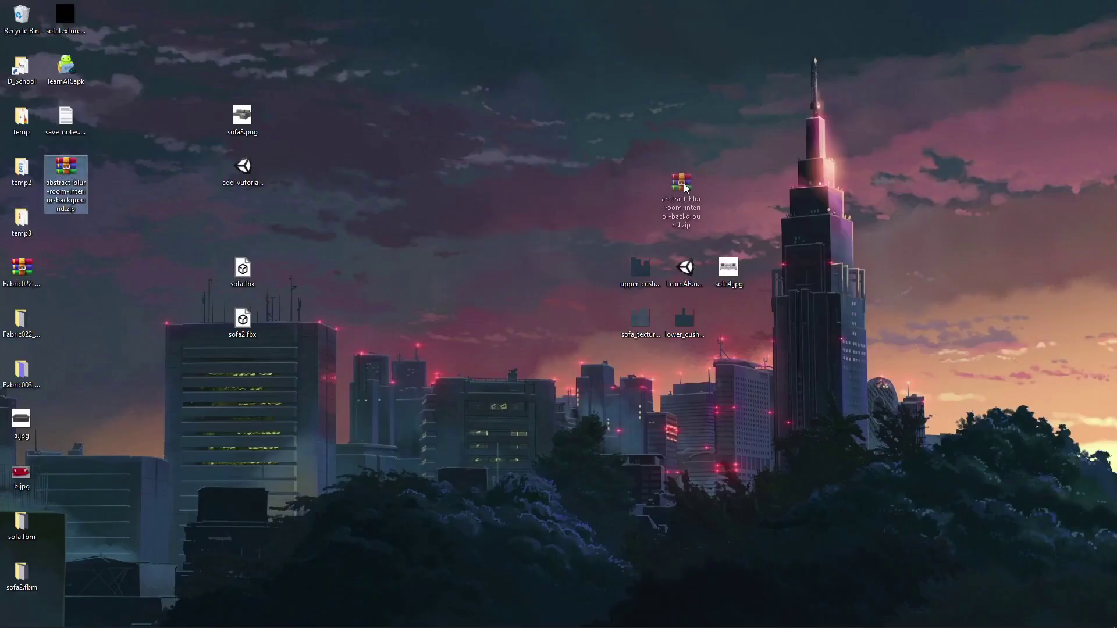
{"action": "right_click", "coordinate": [678, 182]}
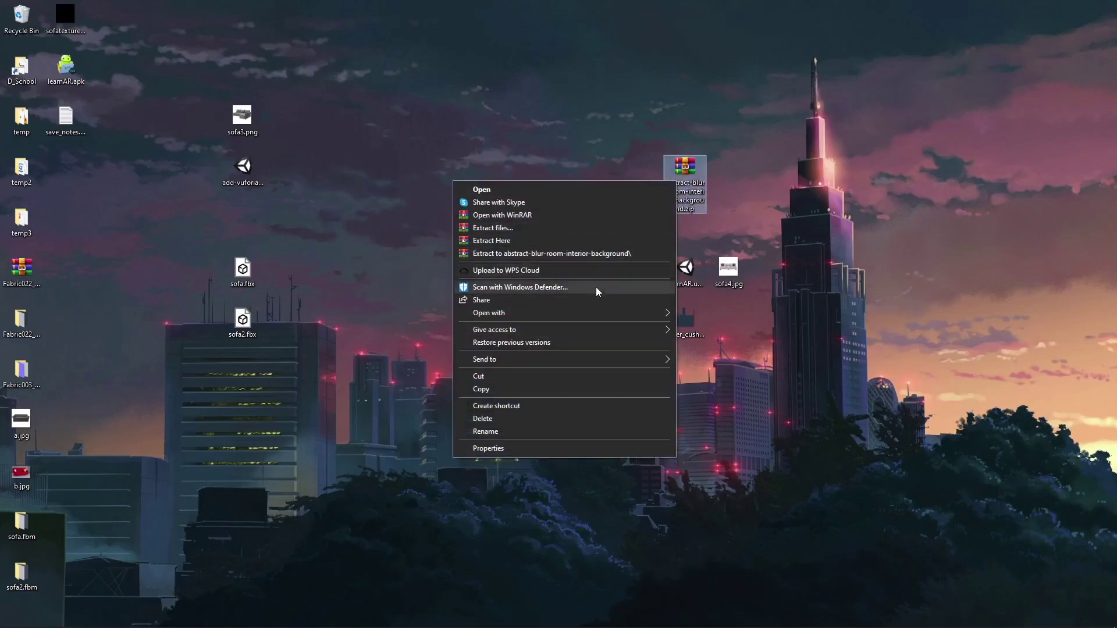
{"action": "left_click", "coordinate": [564, 254]}
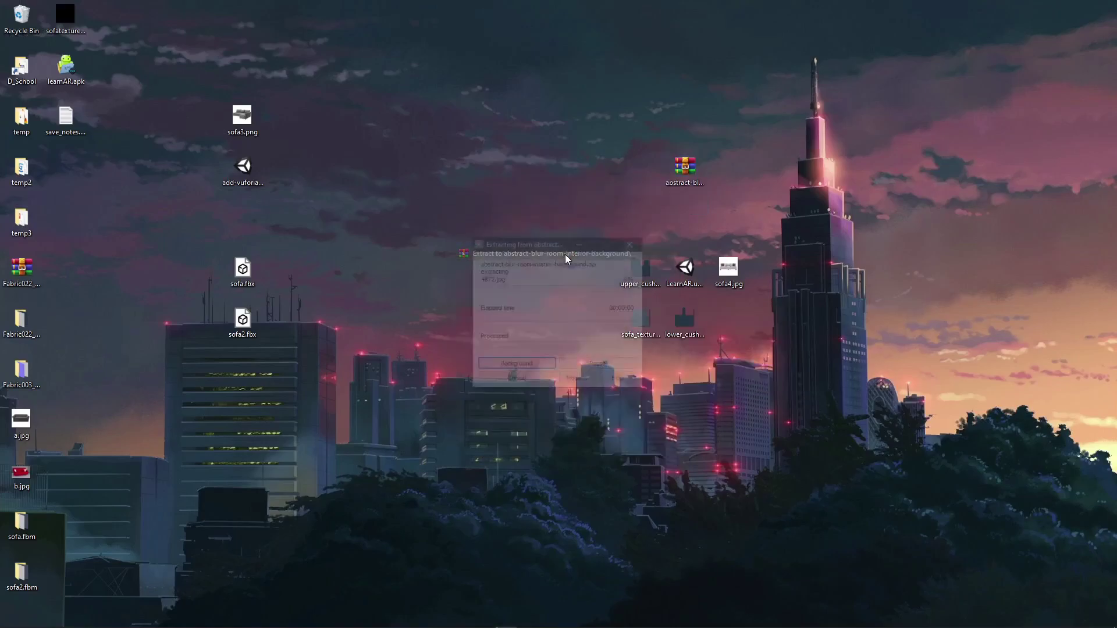
{"action": "left_click_drag", "start_coordinate": [79, 172], "coordinate": [710, 226]}
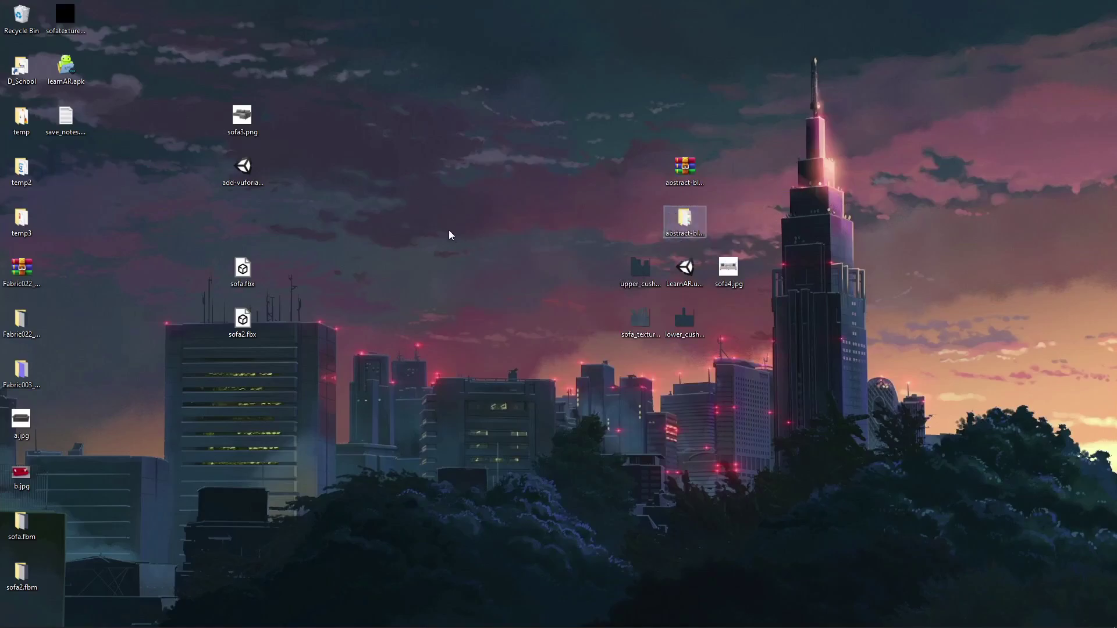
Open the extracted abstract-blur-room-interior-background folder, select 4872.jpg and switch to Unity.
{"action": "key", "text": "Return"}
{"action": "left_click", "coordinate": [183, 82]}
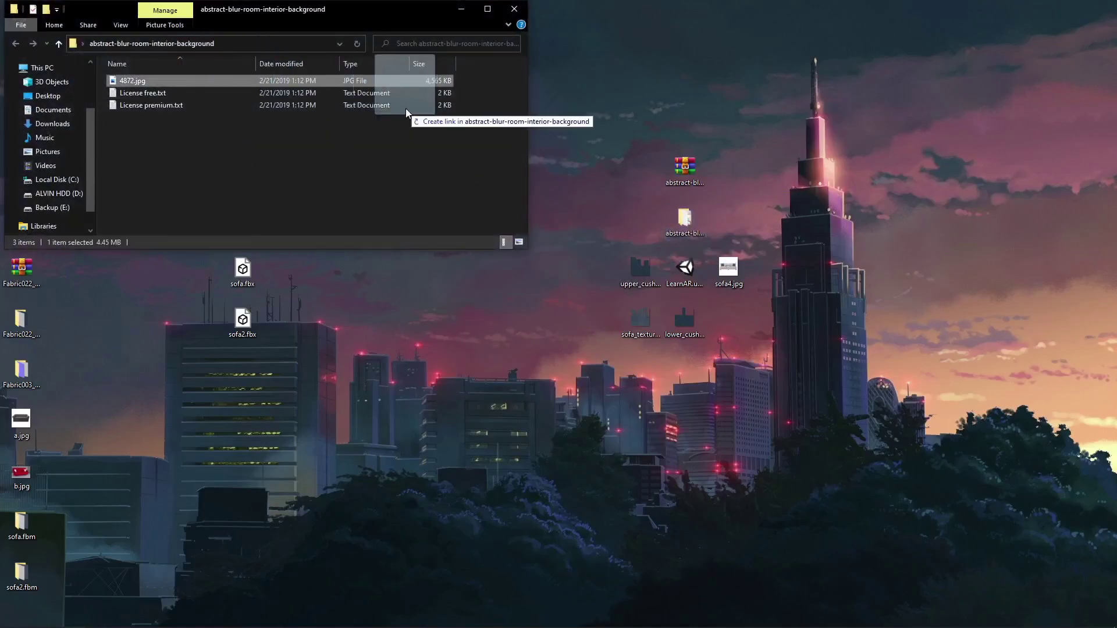
{"action": "key", "text": "alt+Tab"}
{"action": "key", "text": "alt+Tab"}
{"action": "key", "text": "alt+Tab"}
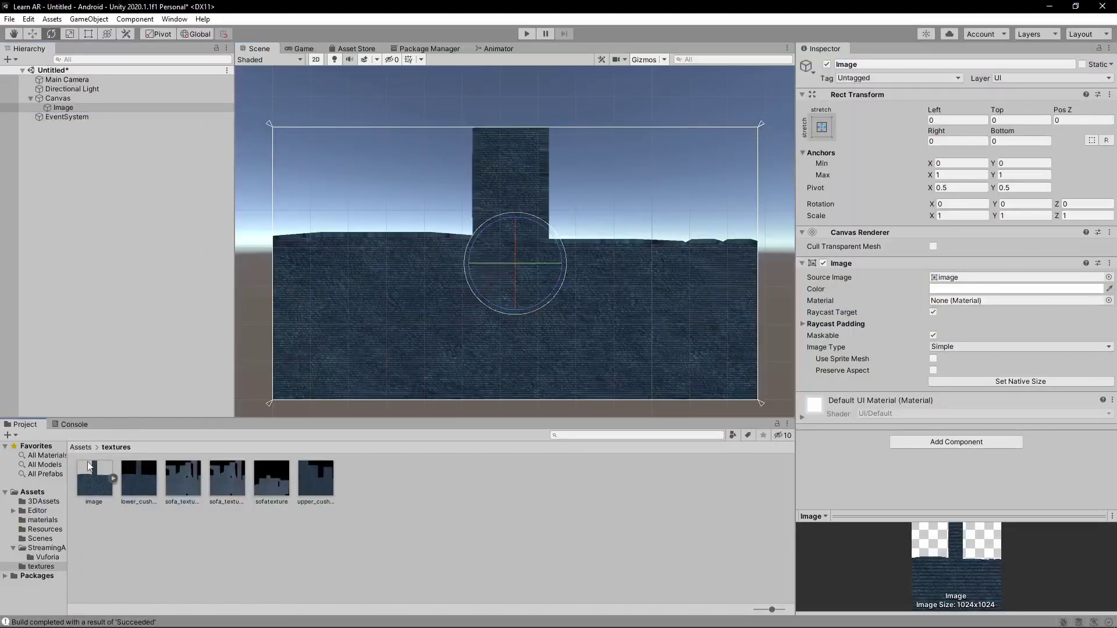
Create a new folder named "UI" in the project's Assets folder.
{"action": "left_click", "coordinate": [32, 492]}
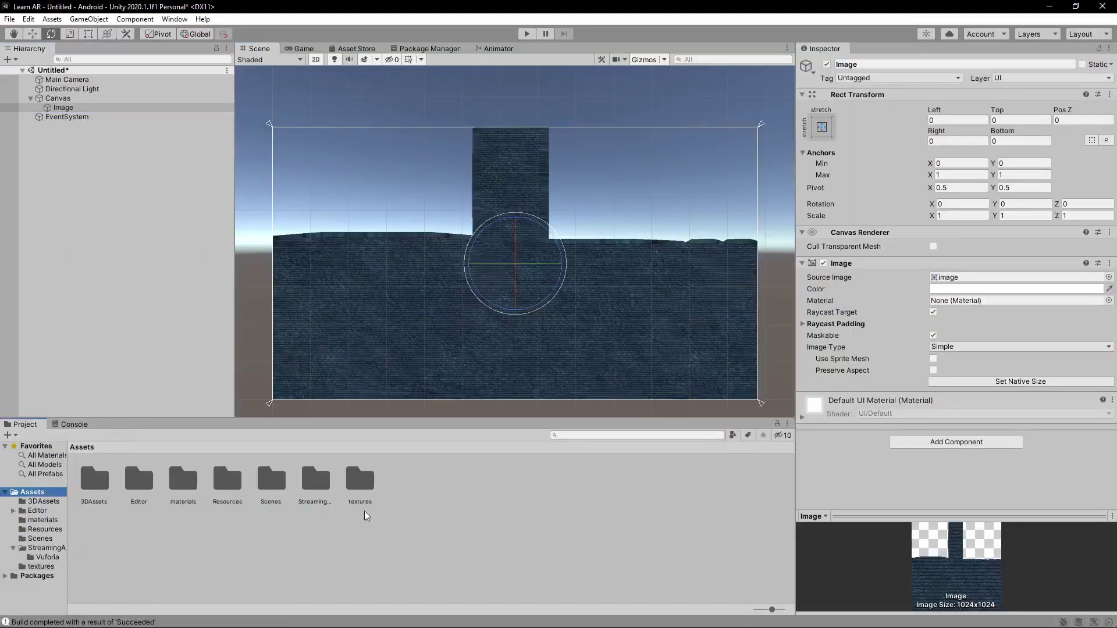
{"action": "right_click", "coordinate": [461, 521]}
{"action": "mouse_move", "coordinate": [579, 215]}
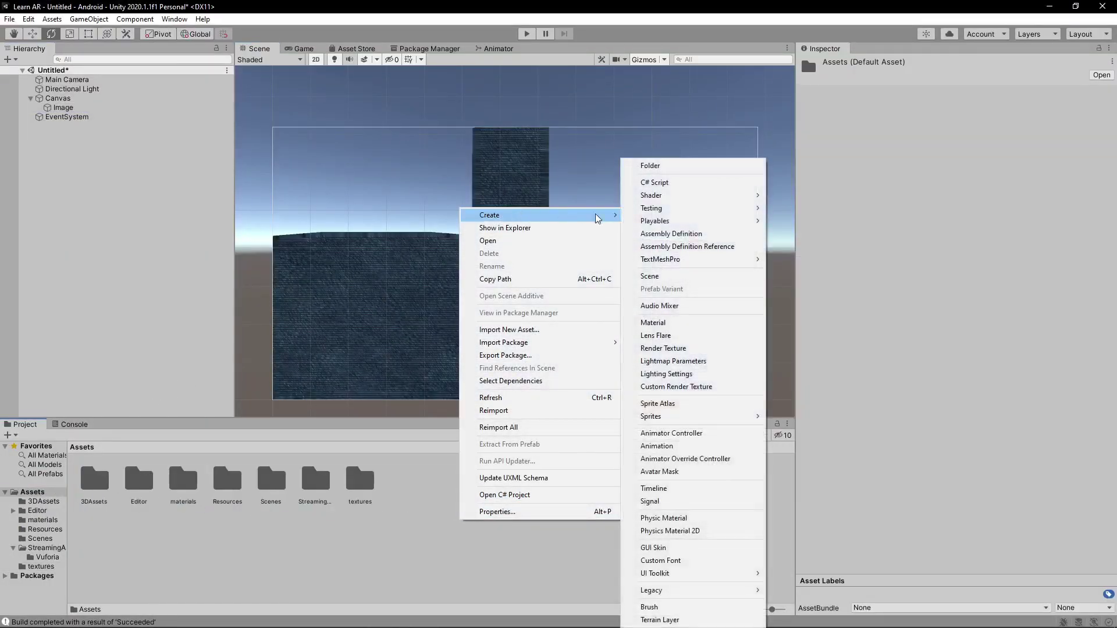
{"action": "left_click", "coordinate": [676, 168]}
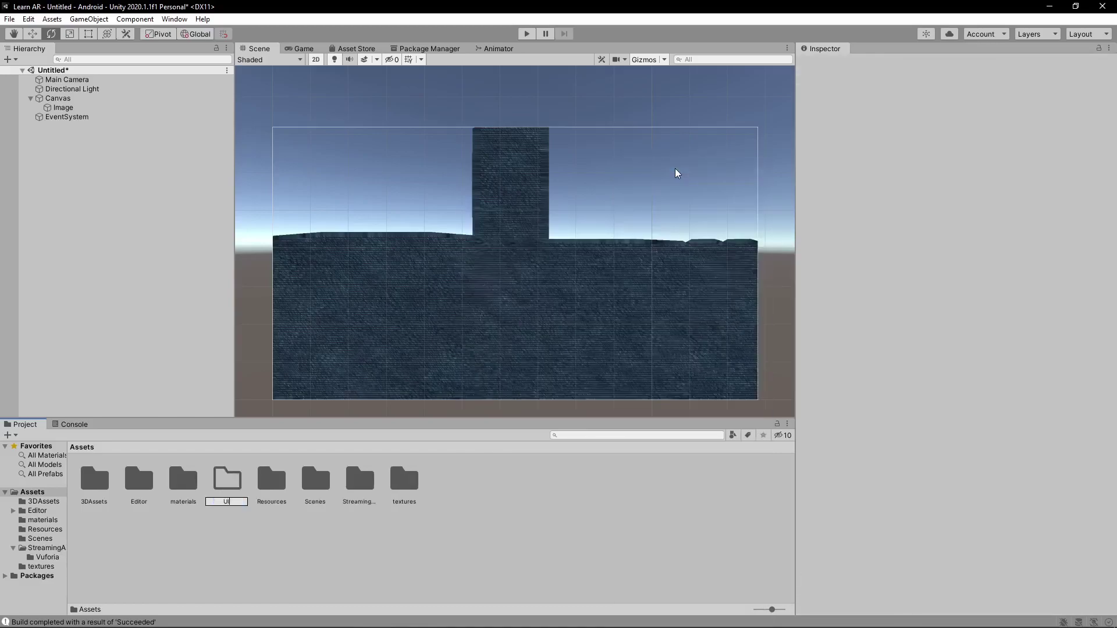
{"action": "key", "text": "Return"}
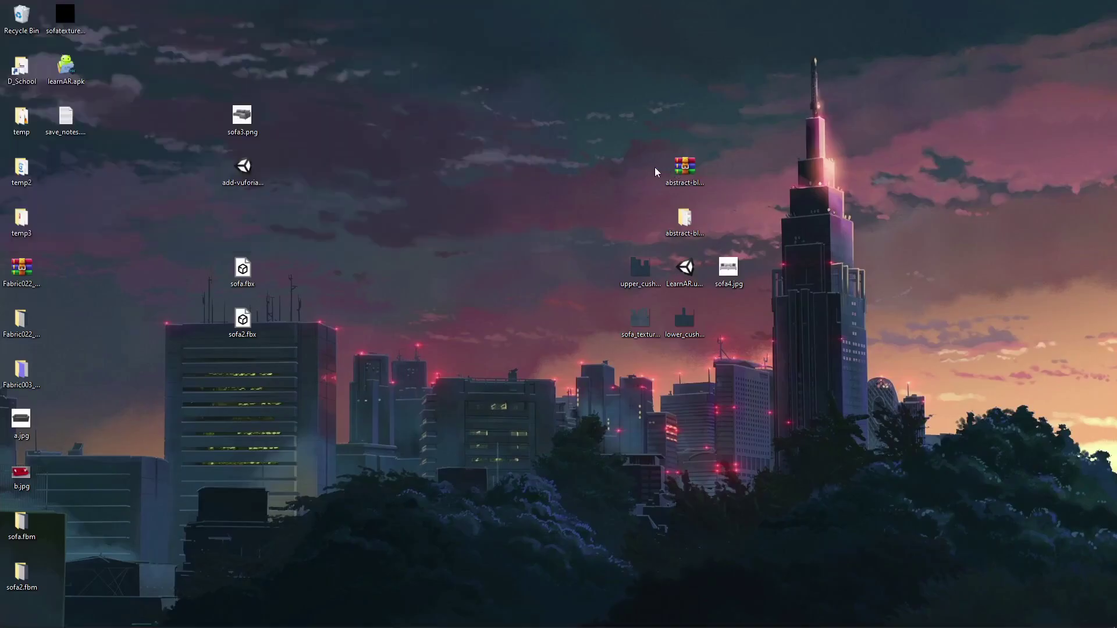
Reopen the extracted folder on the desktop and import 4872.jpg into Unity's UI folder.
{"action": "left_click_drag", "start_coordinate": [242, 115], "coordinate": [286, 119]}
{"action": "double_click", "coordinate": [694, 231]}
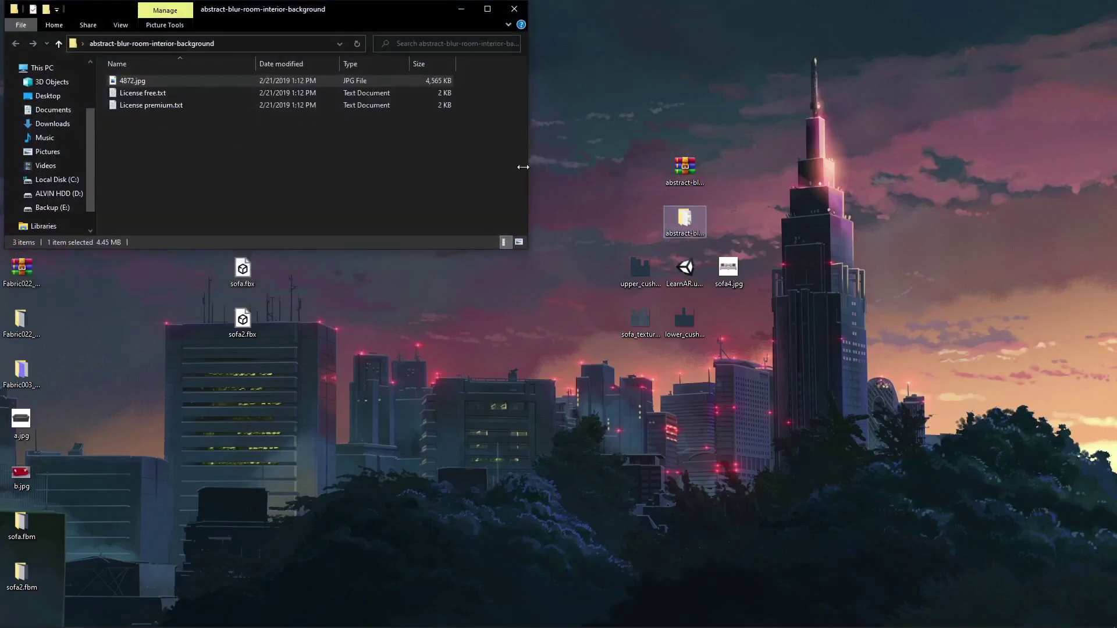
{"action": "key", "text": "alt+Tab"}
{"action": "left_click_drag", "start_coordinate": [275, 79], "coordinate": [336, 508]}
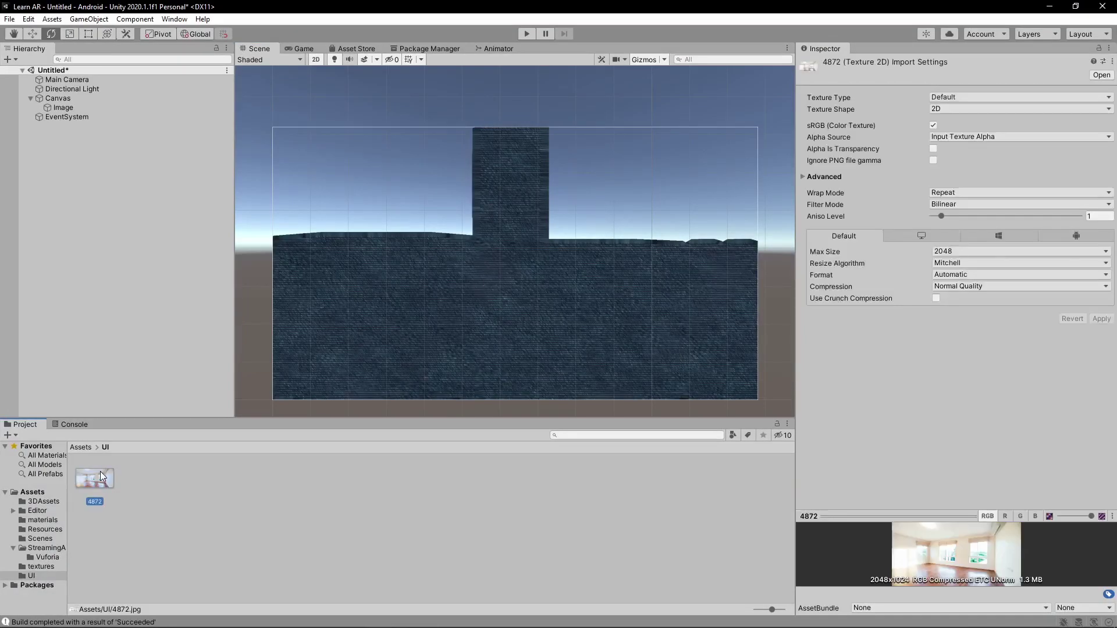
Change the 4872 texture's type to Sprite (2D and UI) and apply the import settings.
{"action": "left_click", "coordinate": [980, 97]}
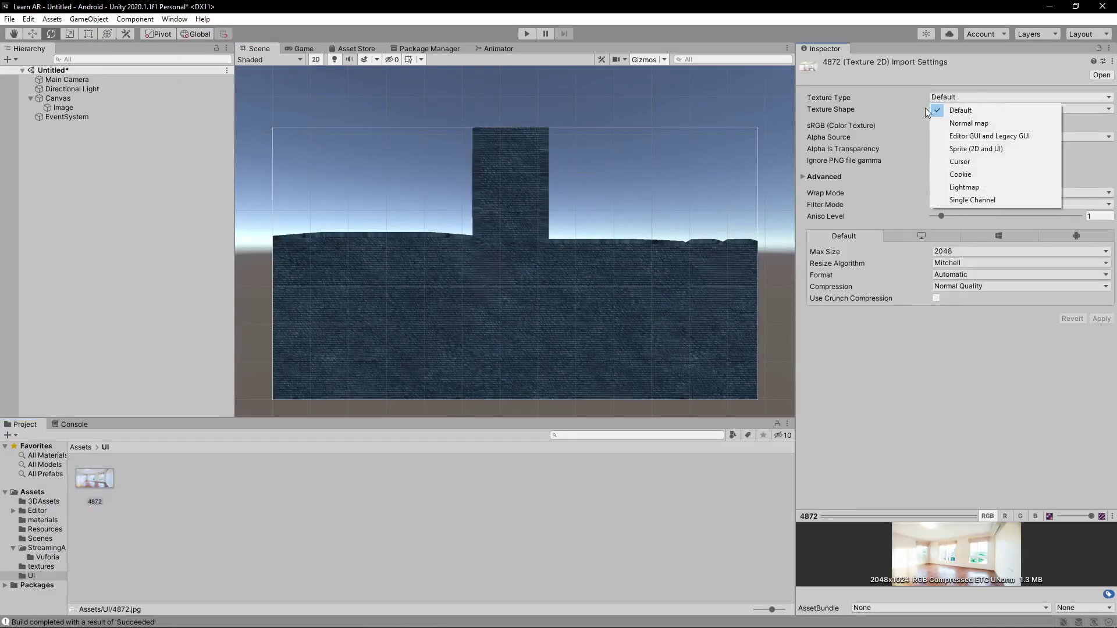
{"action": "left_click", "coordinate": [1004, 150]}
{"action": "left_click", "coordinate": [1108, 368]}
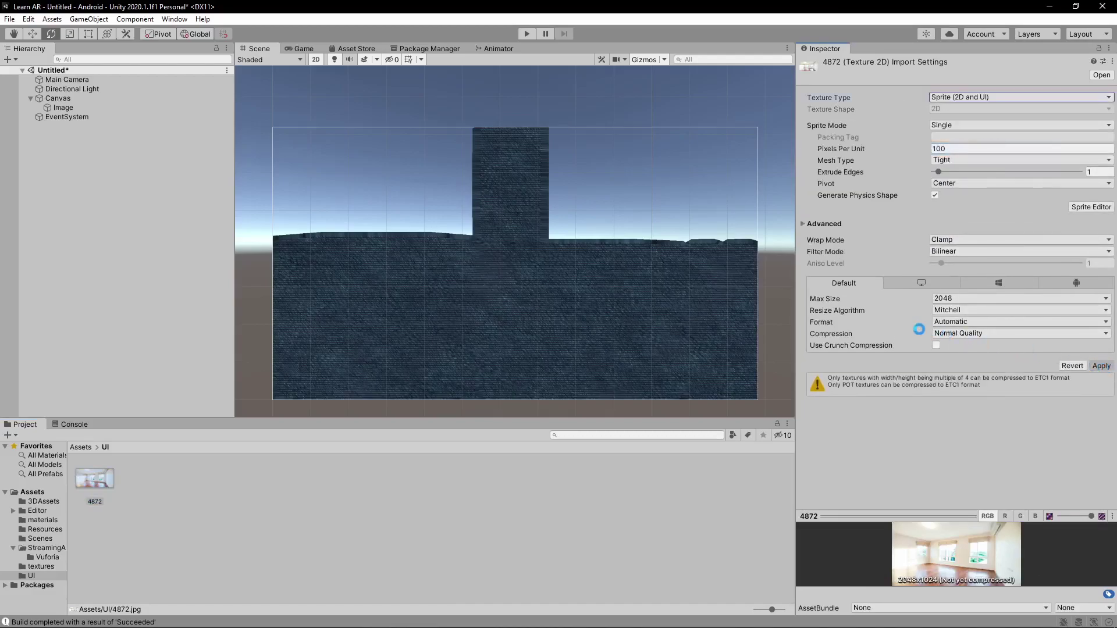
Assign the 4872 sprite as the Source Image of the Canvas's Image object, and select the Canvas.
{"action": "left_click", "coordinate": [65, 108]}
{"action": "left_click_drag", "start_coordinate": [113, 471], "coordinate": [984, 277]}
{"action": "scroll", "coordinate": [482, 249], "scroll_direction": "down", "scroll_amount": 7}
{"action": "left_click", "coordinate": [739, 279]}
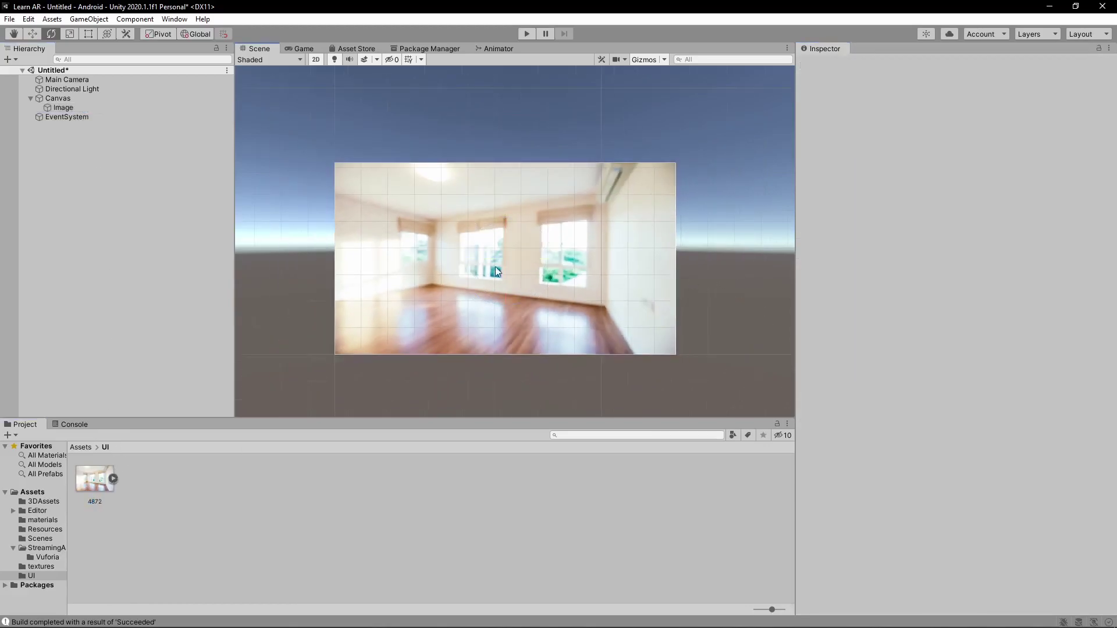
{"action": "scroll", "coordinate": [508, 268], "scroll_direction": "up", "scroll_amount": 5}
{"action": "left_click", "coordinate": [66, 100]}
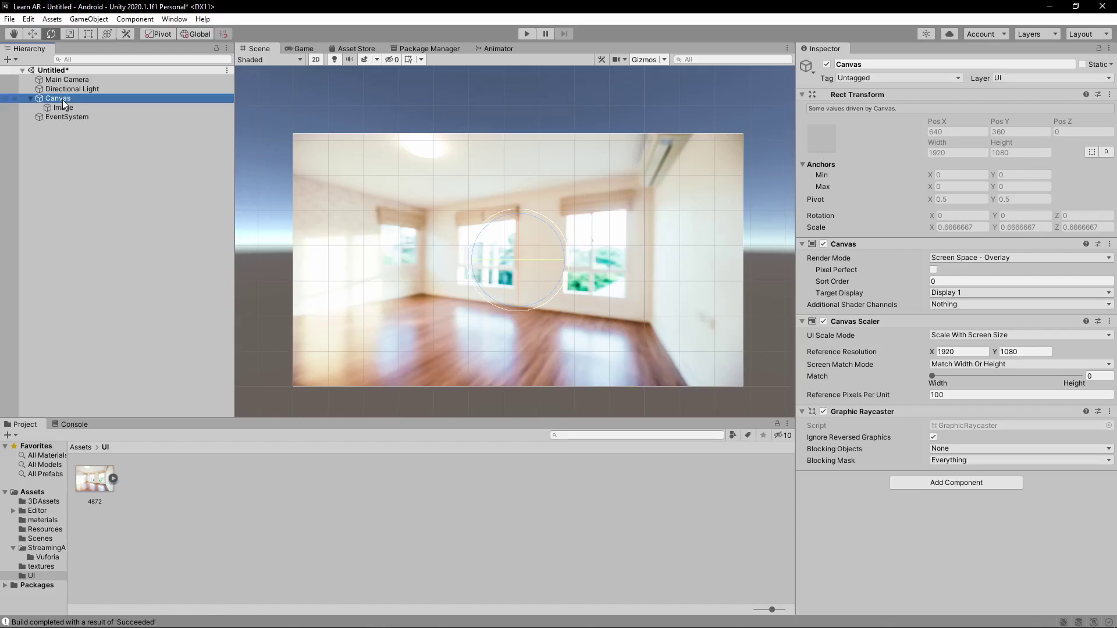
Add a UI Button as a child of the Canvas and rename it startAR.
{"action": "right_click", "coordinate": [62, 100]}
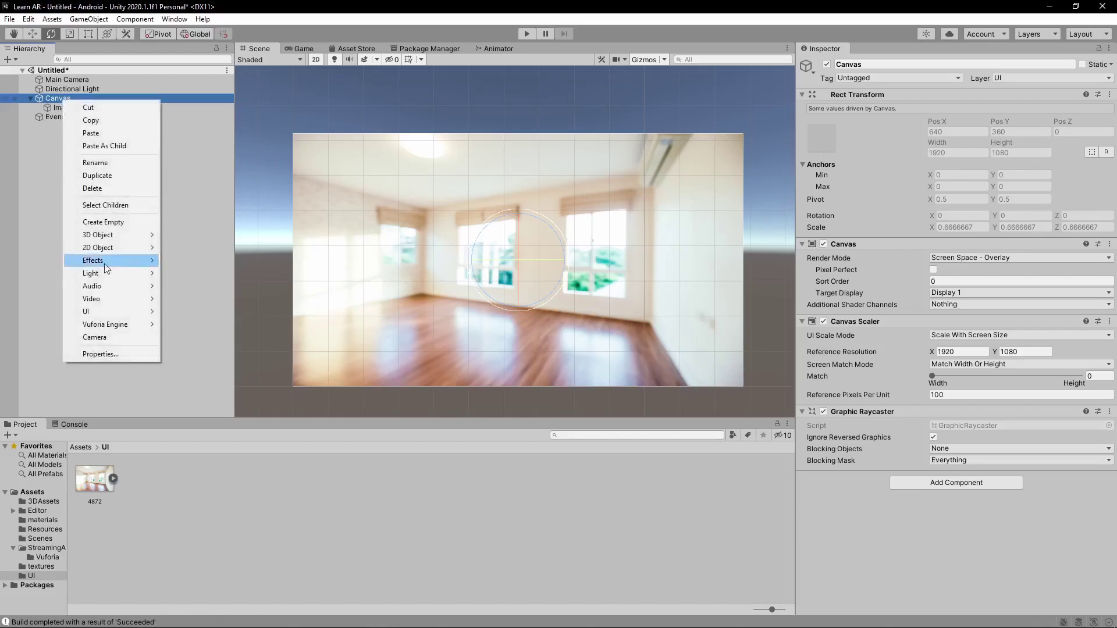
{"action": "mouse_move", "coordinate": [152, 319]}
{"action": "left_click", "coordinate": [227, 361]}
{"action": "left_click", "coordinate": [39, 117]}
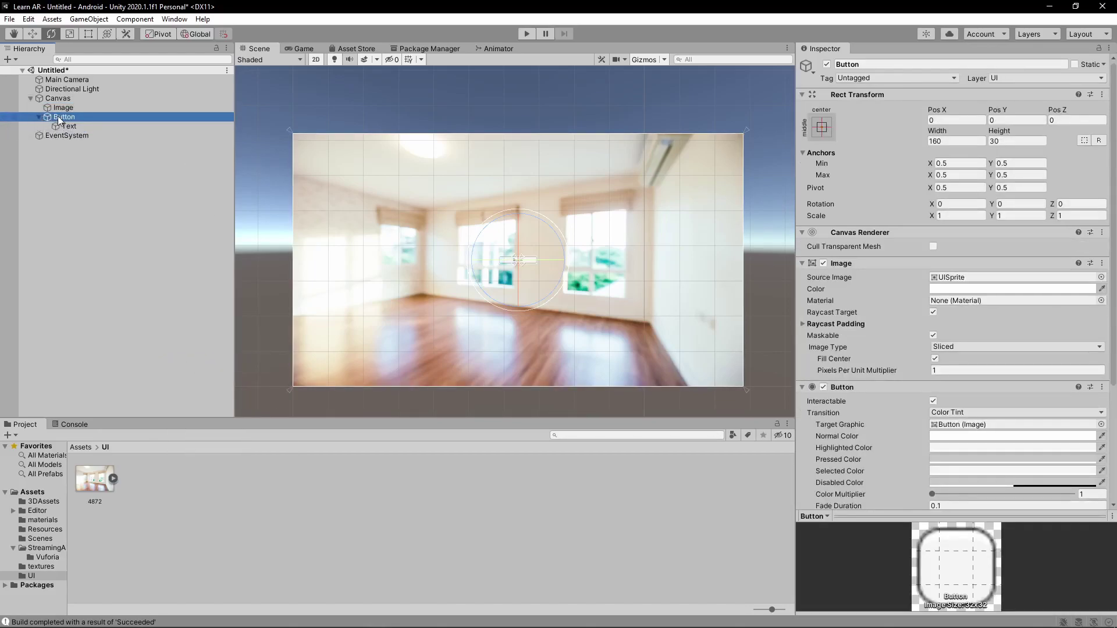
{"action": "left_click", "coordinate": [58, 116]}
{"action": "type", "text": "startAR"}
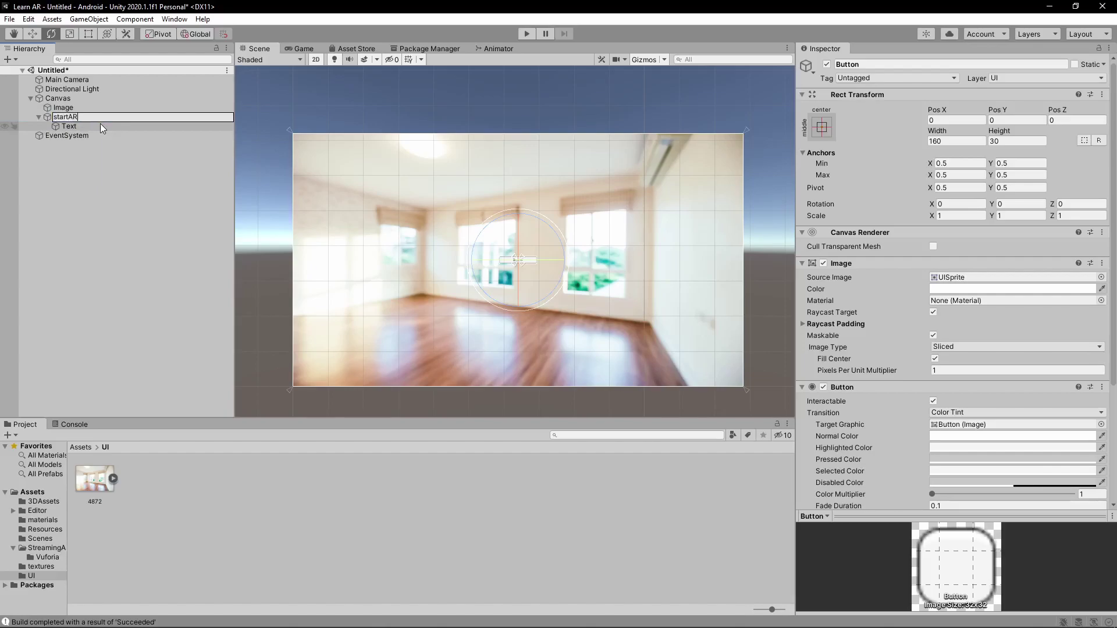
{"action": "key", "text": "Return"}
Replace the text of the startAR button's label with "Start".
{"action": "left_click", "coordinate": [100, 125]}
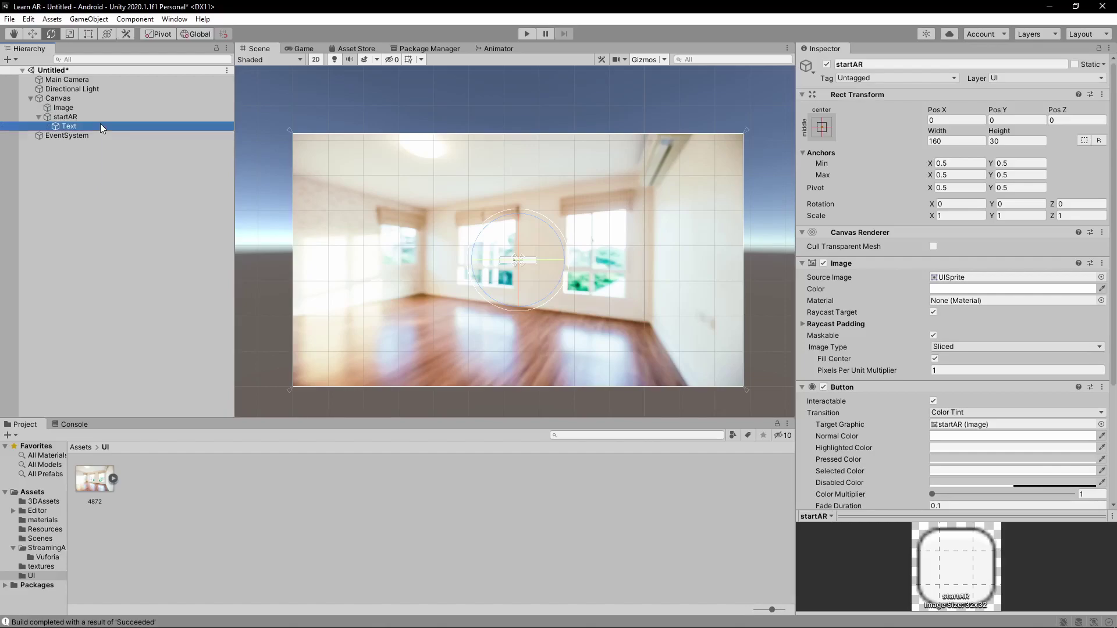
{"action": "scroll", "coordinate": [564, 269], "scroll_direction": "up", "scroll_amount": 1}
{"action": "scroll", "coordinate": [565, 270], "scroll_direction": "up", "scroll_amount": 1}
{"action": "left_click", "coordinate": [869, 302]}
{"action": "type", "text": "S"}
{"action": "key", "text": "BackSpace"}
{"action": "key", "text": "BackSpace"}
{"action": "key", "text": "BackSpace"}
{"action": "key", "text": "BackSpace"}
{"action": "key", "text": "BackSpace"}
{"action": "key", "text": "BackSpace"}
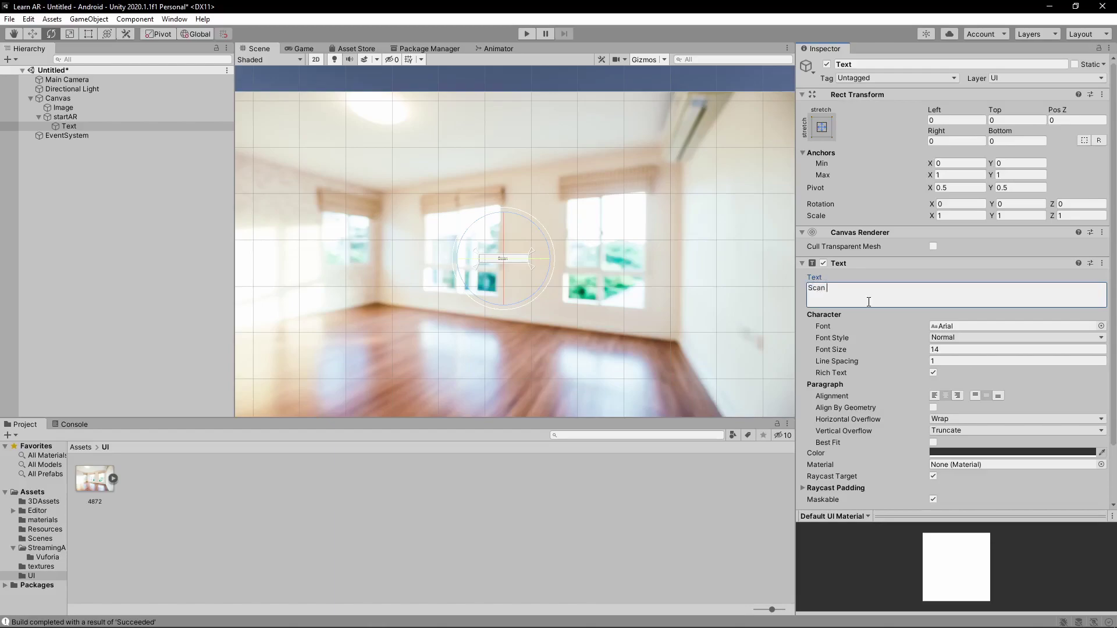
{"action": "type", "text": "Scan Image Target"}
{"action": "key", "text": "ctrl+a"}
{"action": "type", "text": "St"}
Set the font size of the startAR button's label to 28.
{"action": "left_click", "coordinate": [964, 350]}
{"action": "type", "text": "28"}
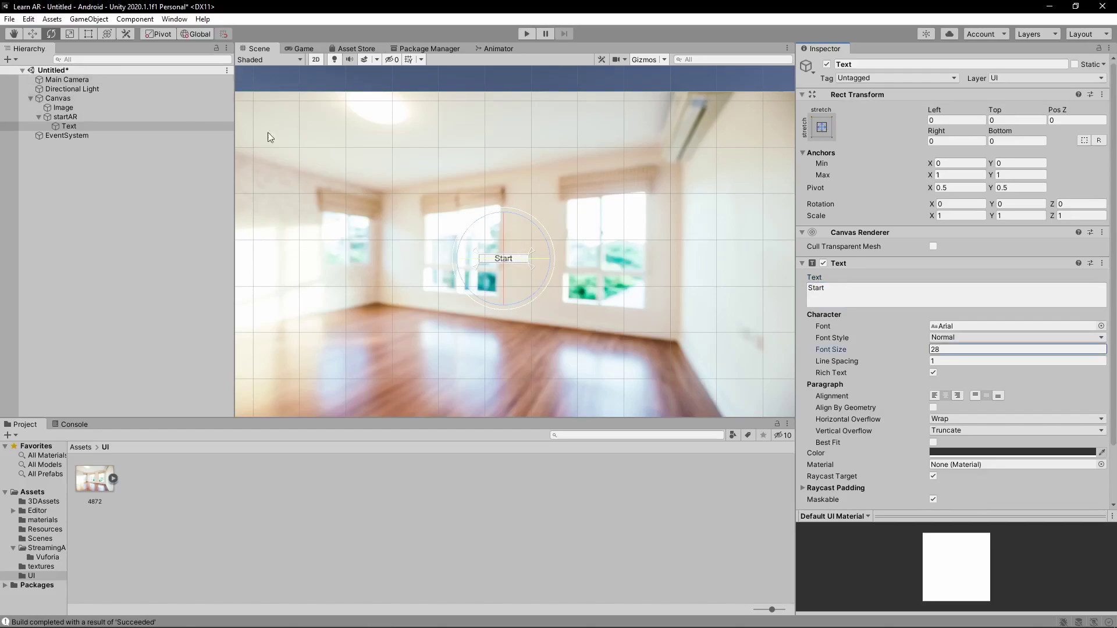
{"action": "left_click", "coordinate": [826, 127]}
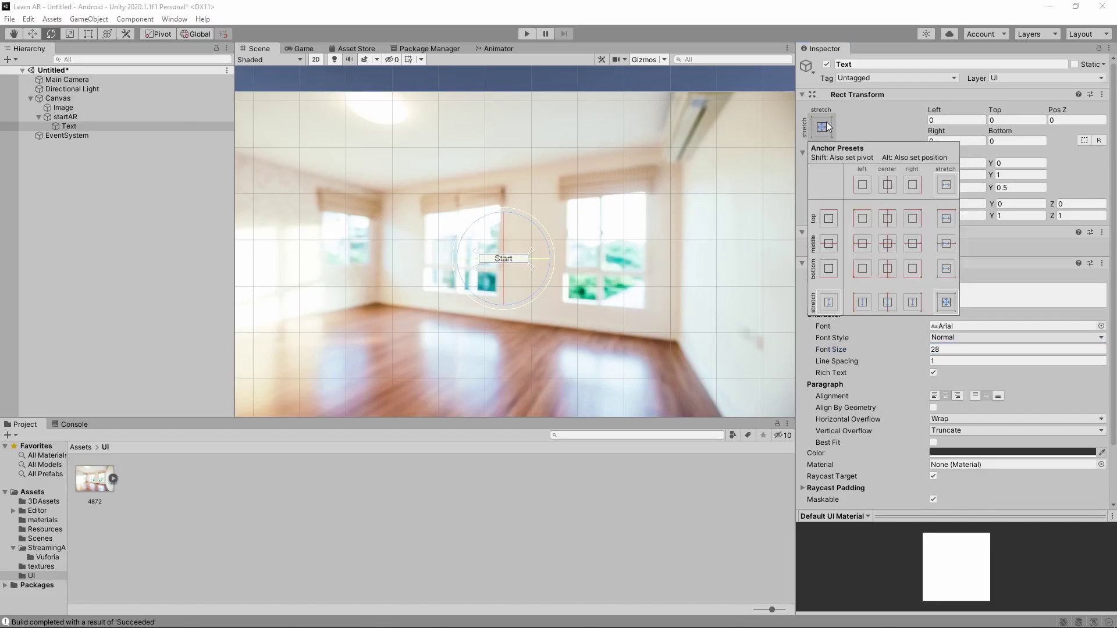
{"action": "left_click", "coordinate": [524, 263]}
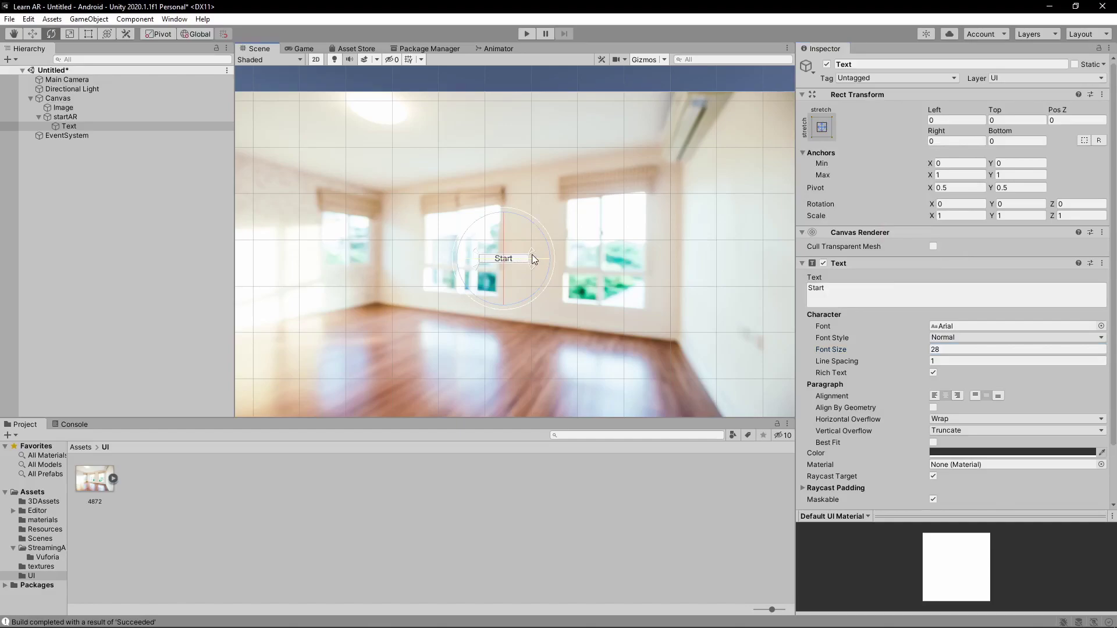
Enlarge the startAR button symmetrically about its center with the Rect tool to about 718 by 135.
{"action": "key", "text": "t"}
{"action": "mouse_move", "coordinate": [530, 254]}
{"action": "left_mouse_down"}
{"action": "mouse_move", "coordinate": [561, 248]}
{"action": "mouse_move", "coordinate": [528, 254]}
{"action": "left_mouse_up"}
{"action": "scroll", "coordinate": [512, 258], "scroll_direction": "up", "scroll_amount": 12}
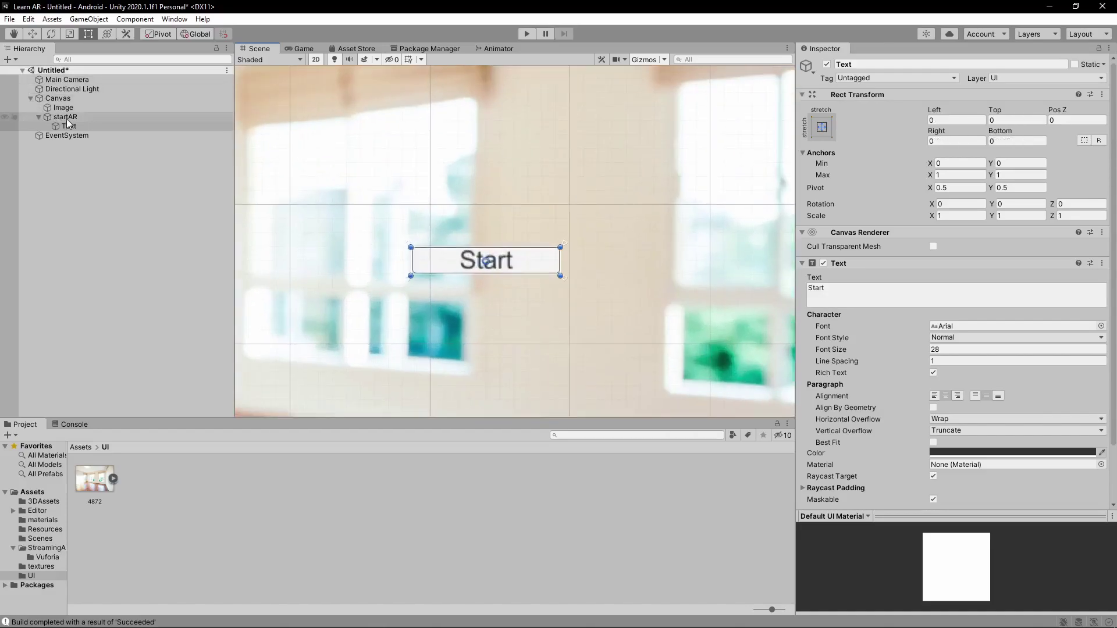
{"action": "left_click", "coordinate": [65, 117]}
{"action": "left_click_drag", "start_coordinate": [561, 239], "coordinate": [687, 167], "text": "alt"}
{"action": "scroll", "coordinate": [637, 206], "scroll_direction": "down", "scroll_amount": 8}
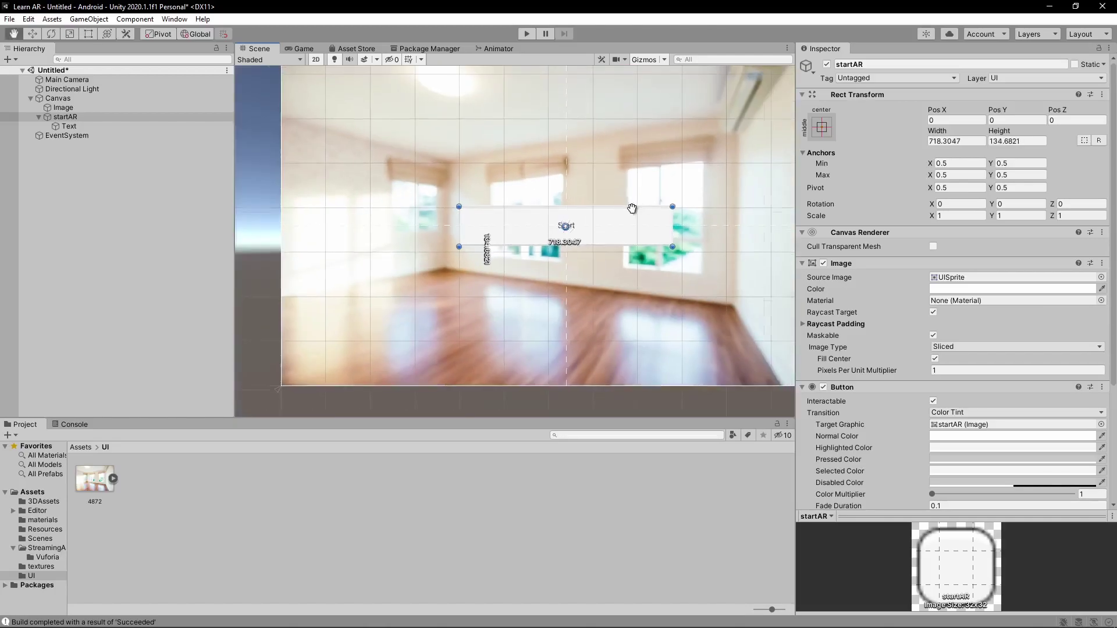
{"action": "middle_click_drag", "start_coordinate": [636, 206], "coordinate": [594, 228]}
{"action": "scroll", "coordinate": [603, 384], "scroll_direction": "down", "scroll_amount": 7}
{"action": "left_click", "coordinate": [767, 312]}
{"action": "scroll", "coordinate": [546, 285], "scroll_direction": "up", "scroll_amount": 7}
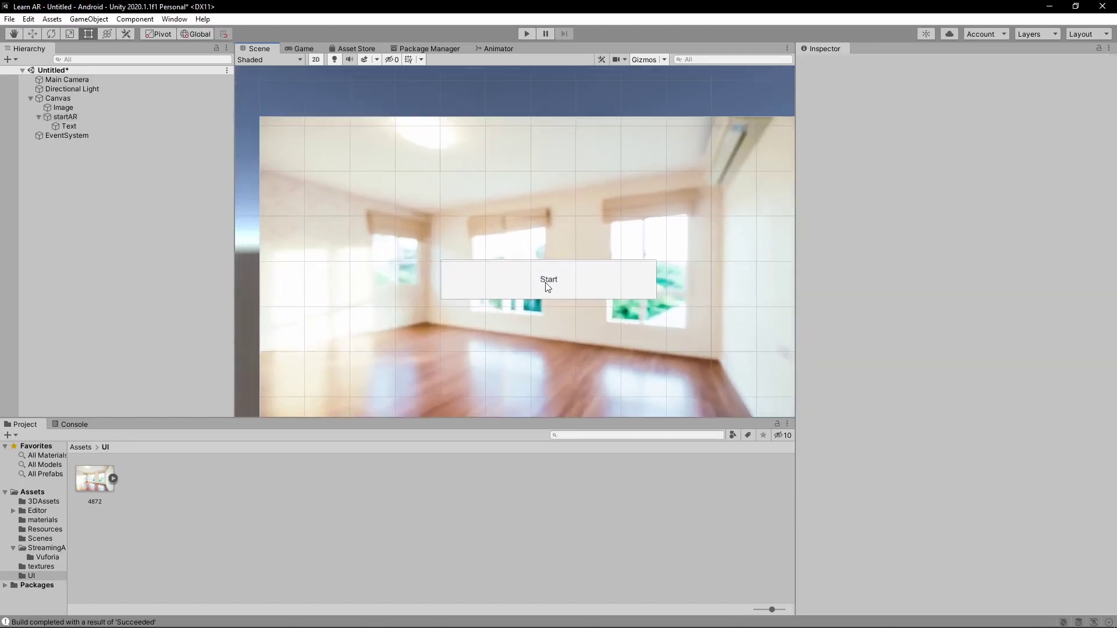
{"action": "middle_click_drag", "start_coordinate": [547, 287], "coordinate": [499, 249]}
{"action": "scroll", "coordinate": [541, 250], "scroll_direction": "up", "scroll_amount": 1}
{"action": "left_click", "coordinate": [586, 251]}
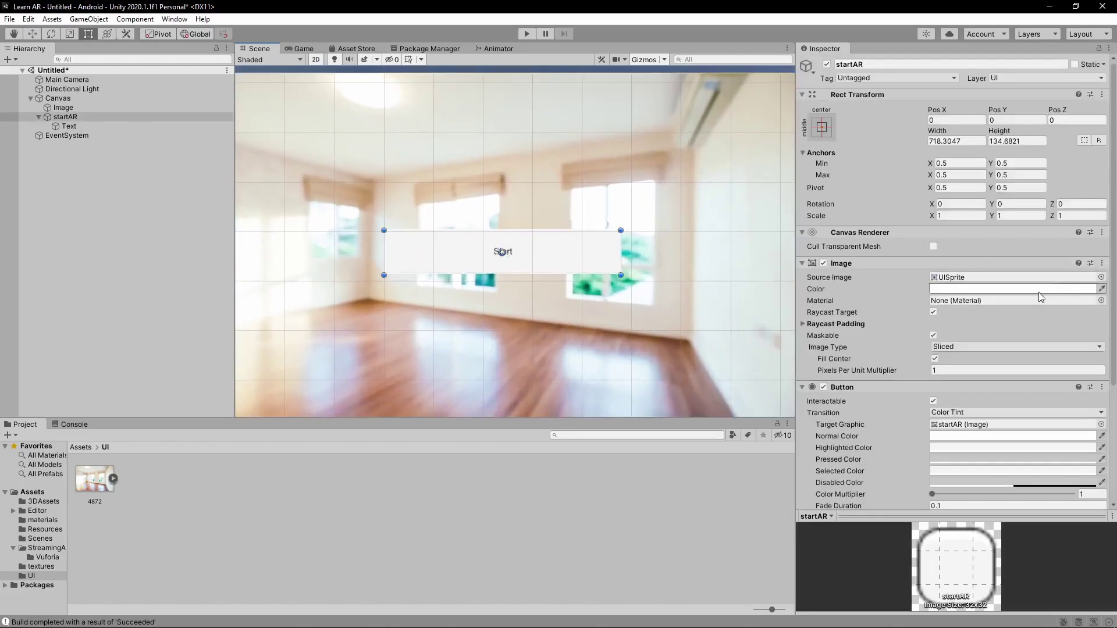
{"action": "scroll", "coordinate": [1051, 297], "scroll_direction": "down", "scroll_amount": 5}
{"action": "scroll", "coordinate": [1041, 291], "scroll_direction": "up", "scroll_amount": 5}
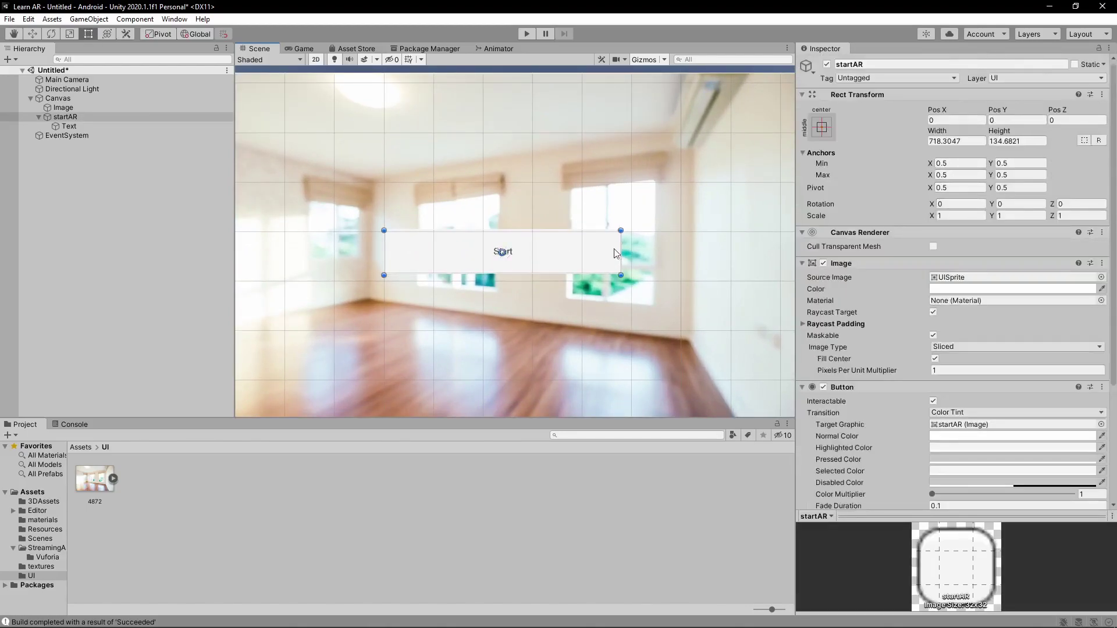
Change the startAR button's label to "START" and set its font size to 30.
{"action": "left_click", "coordinate": [69, 126]}
{"action": "left_click", "coordinate": [877, 300]}
{"action": "type", "text": "START"}
{"action": "left_click", "coordinate": [961, 350]}
{"action": "type", "text": "3"}
{"action": "type", "text": "0"}
{"action": "scroll", "coordinate": [750, 332], "scroll_direction": "down", "scroll_amount": 5}
{"action": "left_click", "coordinate": [750, 227]}
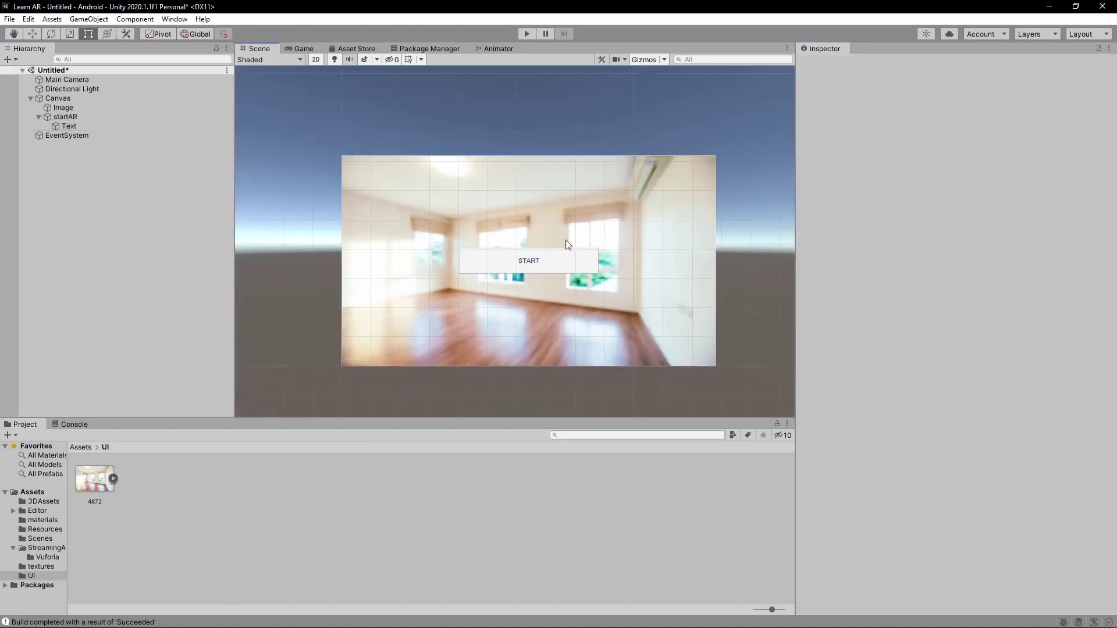
Create a folder named "Scripts" in the project's Assets folder and open it.
{"action": "left_click", "coordinate": [27, 494]}
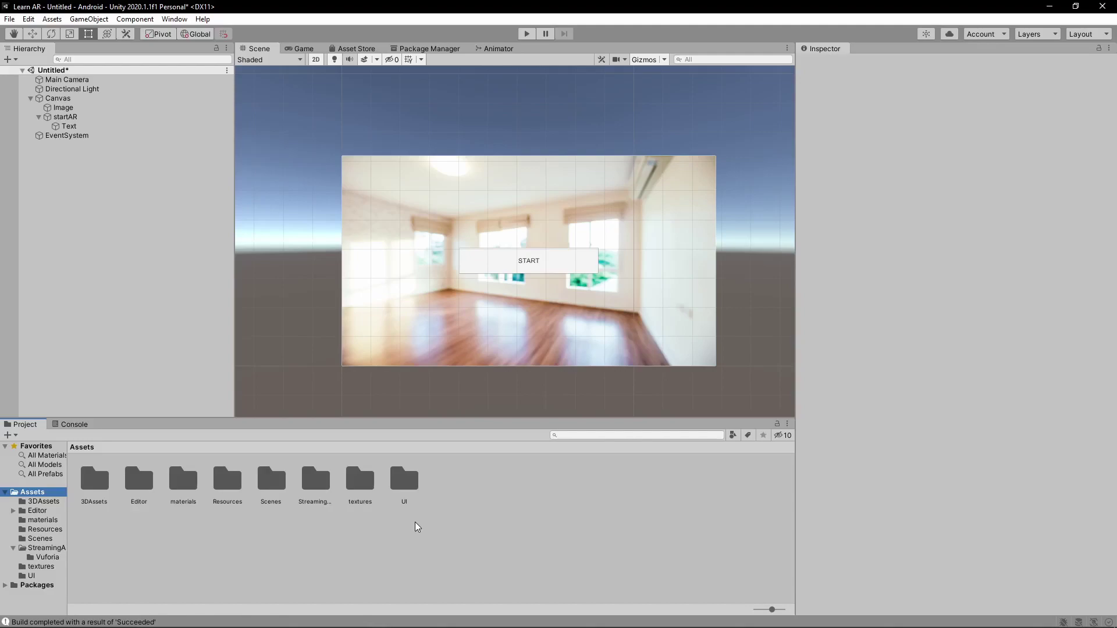
{"action": "right_click", "coordinate": [526, 510]}
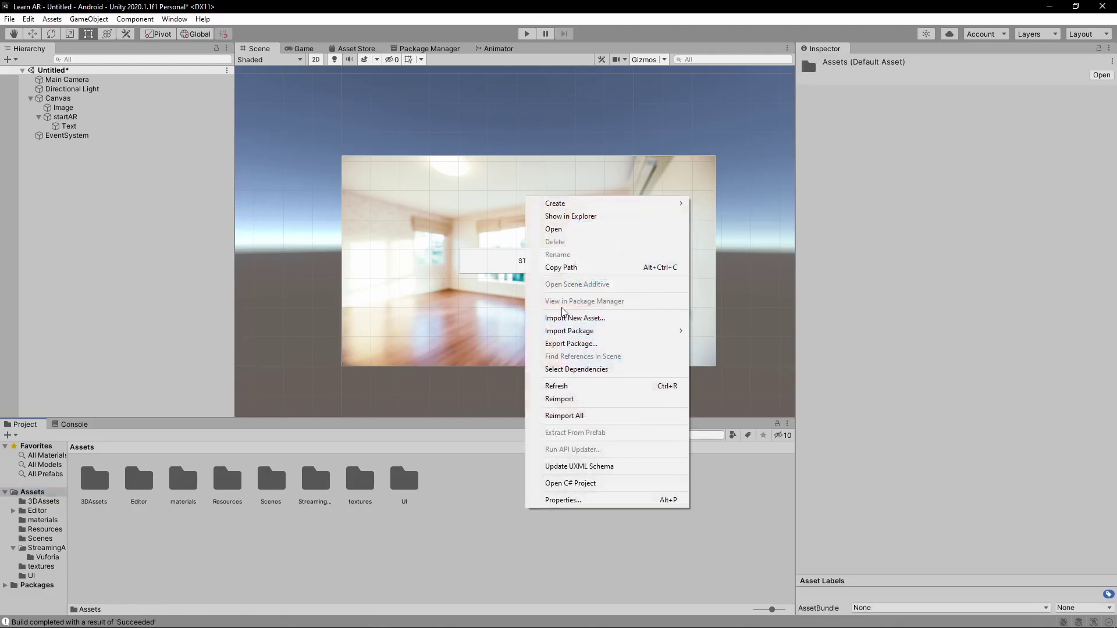
{"action": "mouse_move", "coordinate": [582, 203]}
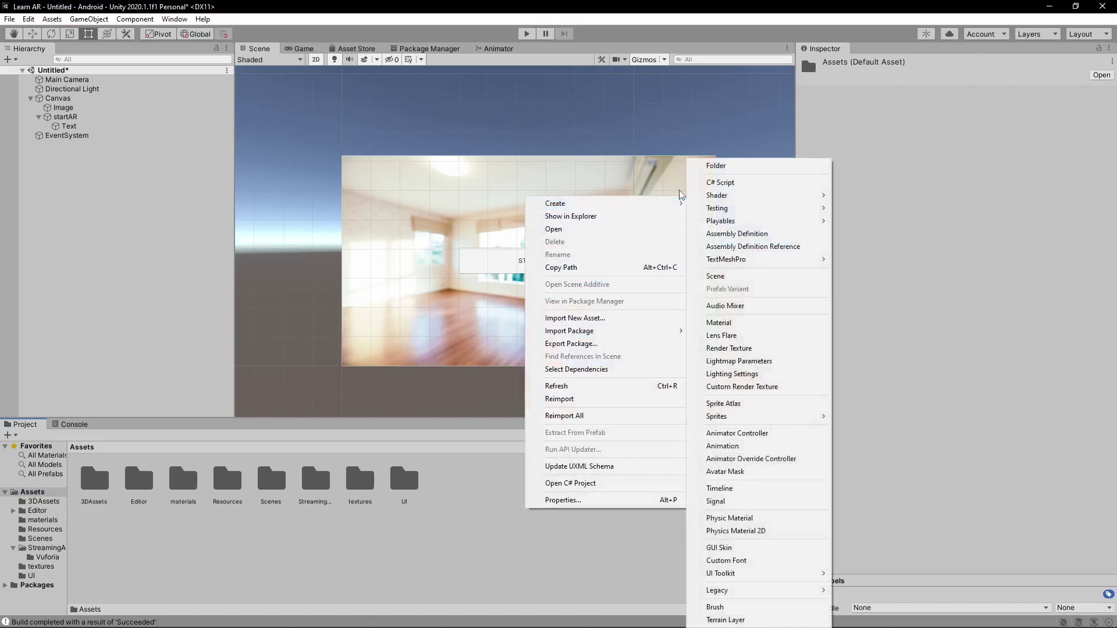
{"action": "left_click", "coordinate": [719, 164]}
{"action": "type", "text": "Scripts"}
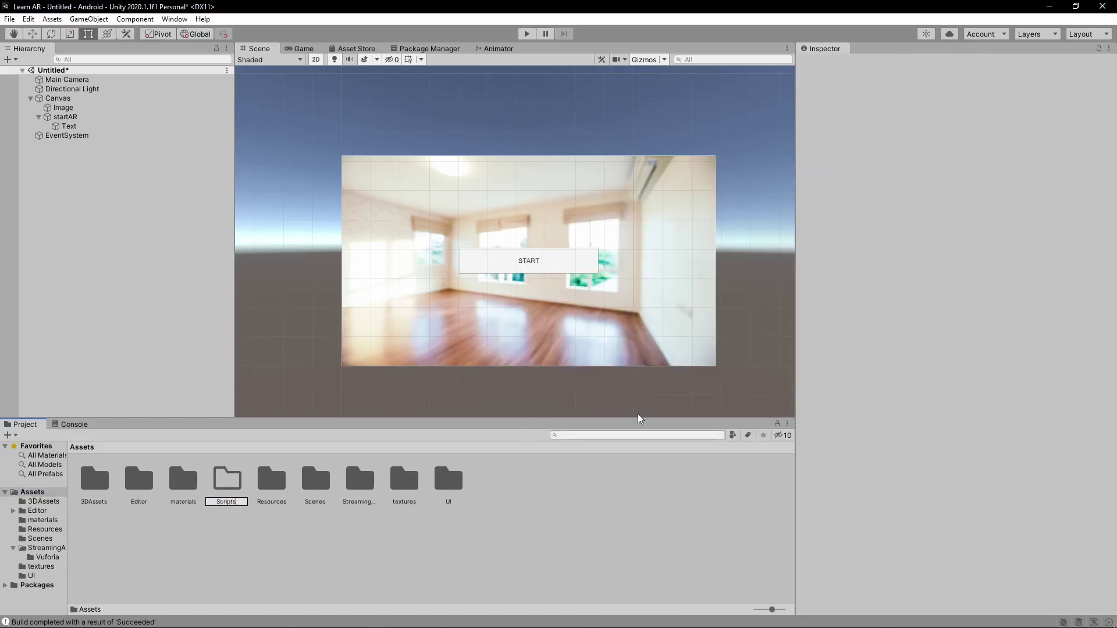
{"action": "key", "text": "Return"}
{"action": "key", "text": "Return"}
Create a new C# script named mainMenu in the Scripts folder.
{"action": "right_click", "coordinate": [376, 501]}
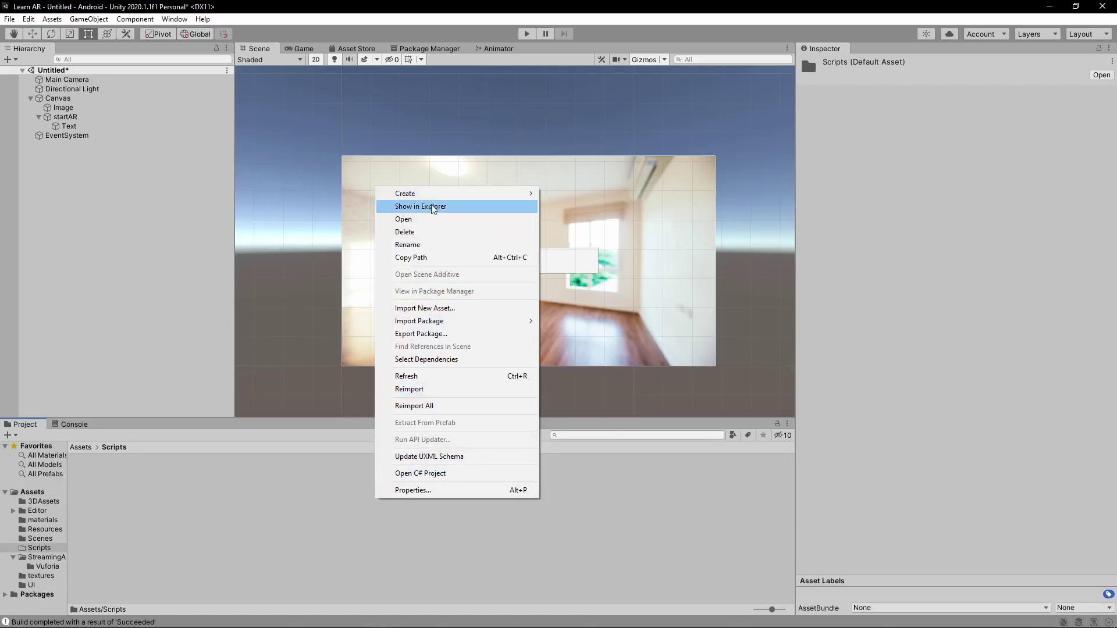
{"action": "mouse_move", "coordinate": [441, 193]}
{"action": "left_click", "coordinate": [576, 182]}
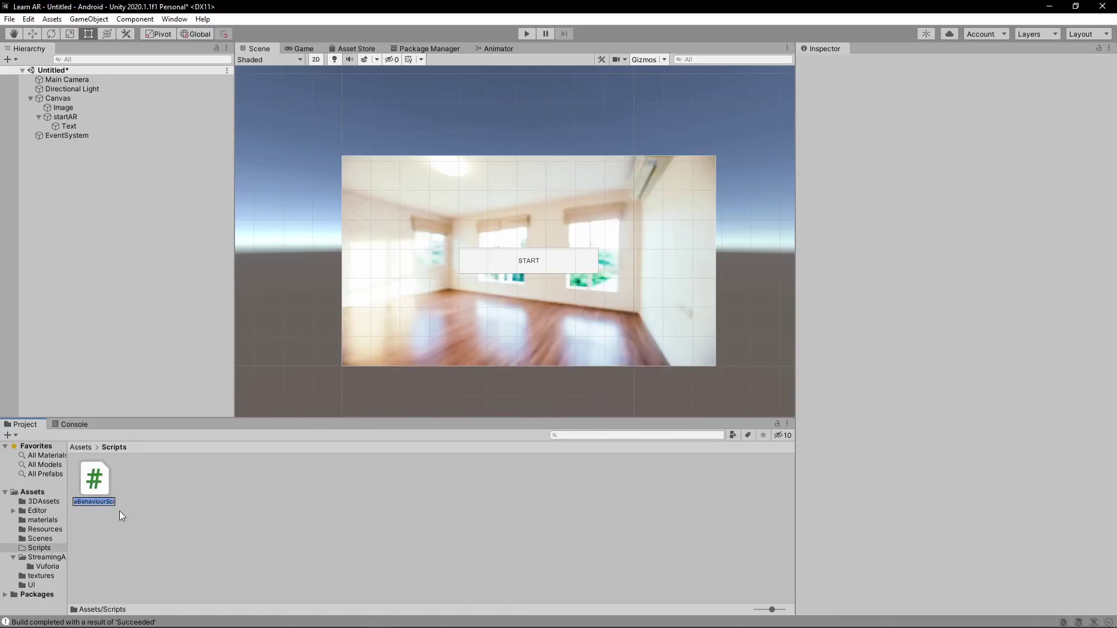
{"action": "type", "text": "mainMenuscr"}
{"action": "key", "text": "BackSpace"}
{"action": "key", "text": "Return"}
Rename the mainMenu script file to menuSelection and open it in Visual Studio.
{"action": "key", "text": "F2"}
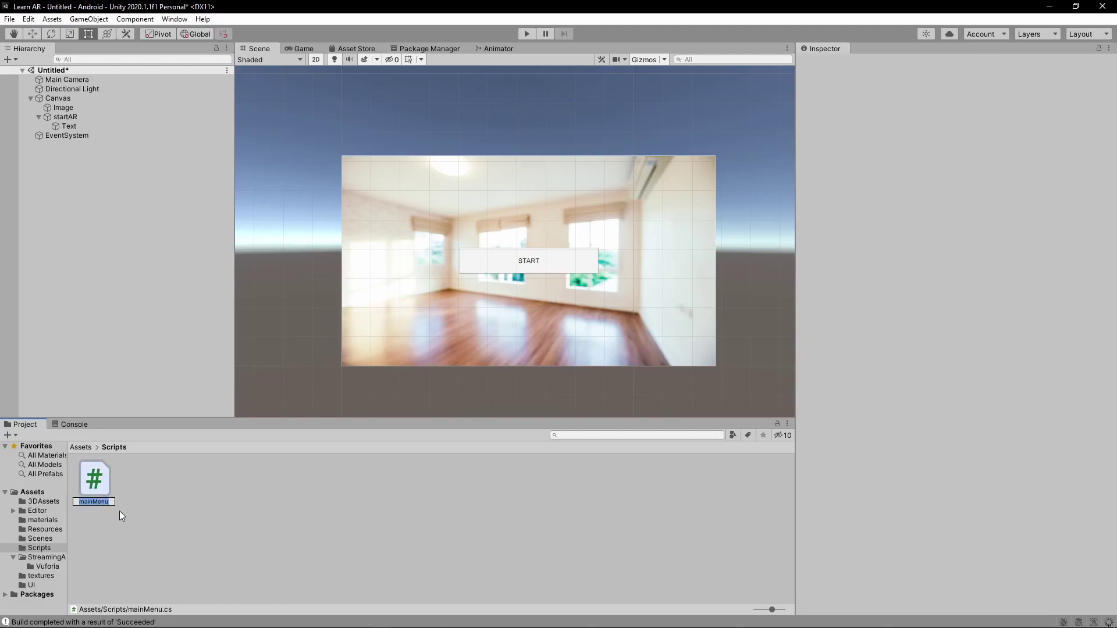
{"action": "type", "text": "men"}
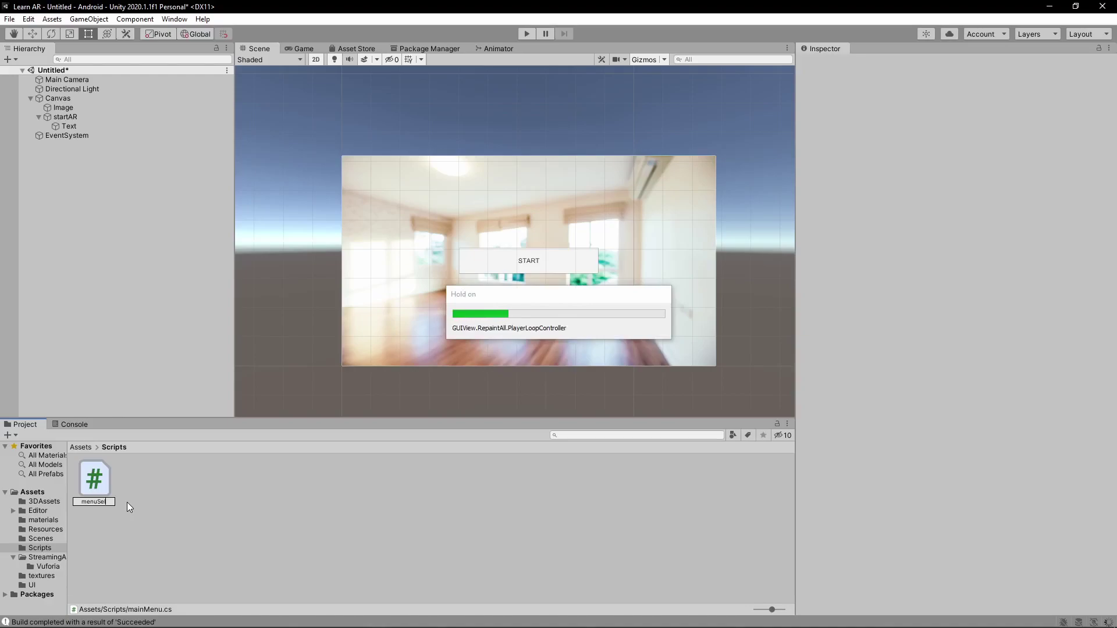
{"action": "type", "text": "lecec"}
{"action": "key", "text": "Return"}
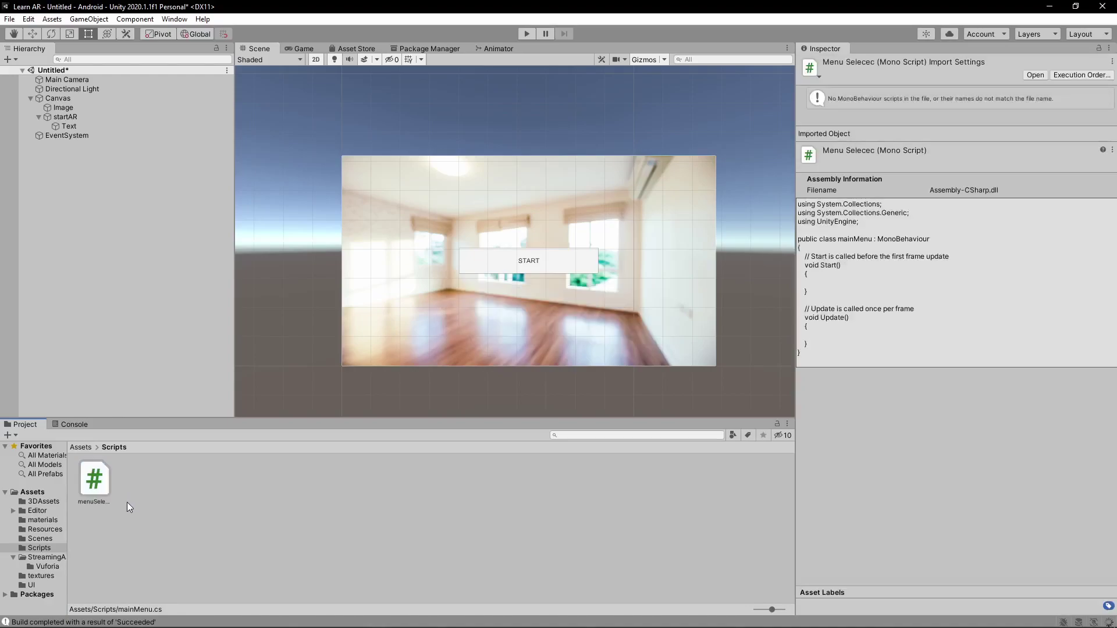
{"action": "left_click", "coordinate": [108, 502]}
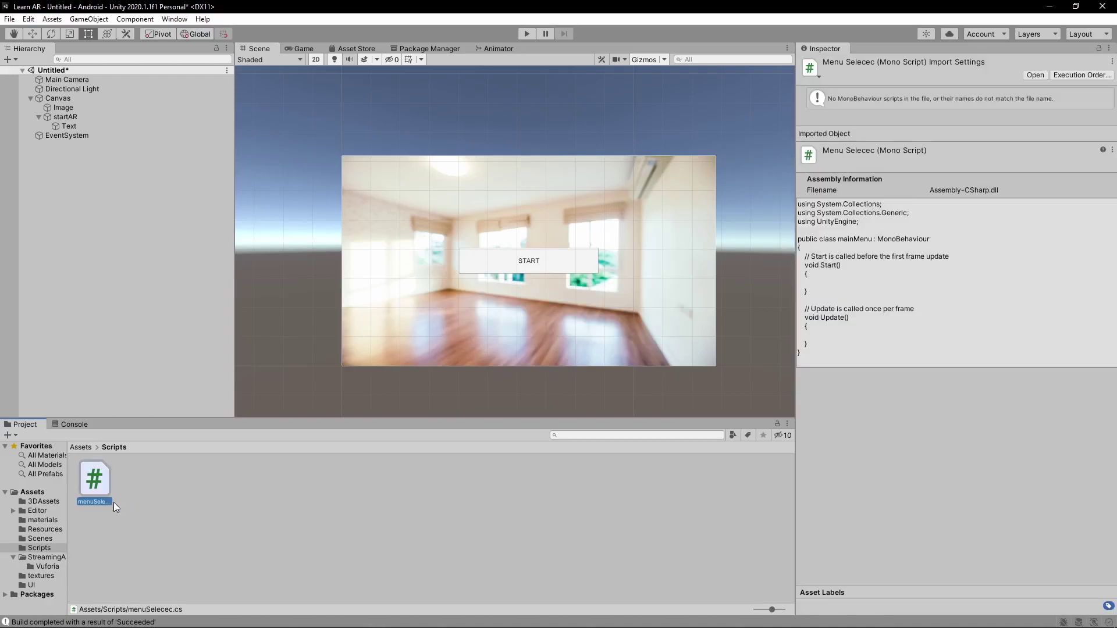
{"action": "type", "text": "menuSelection"}
{"action": "key", "text": "Return"}
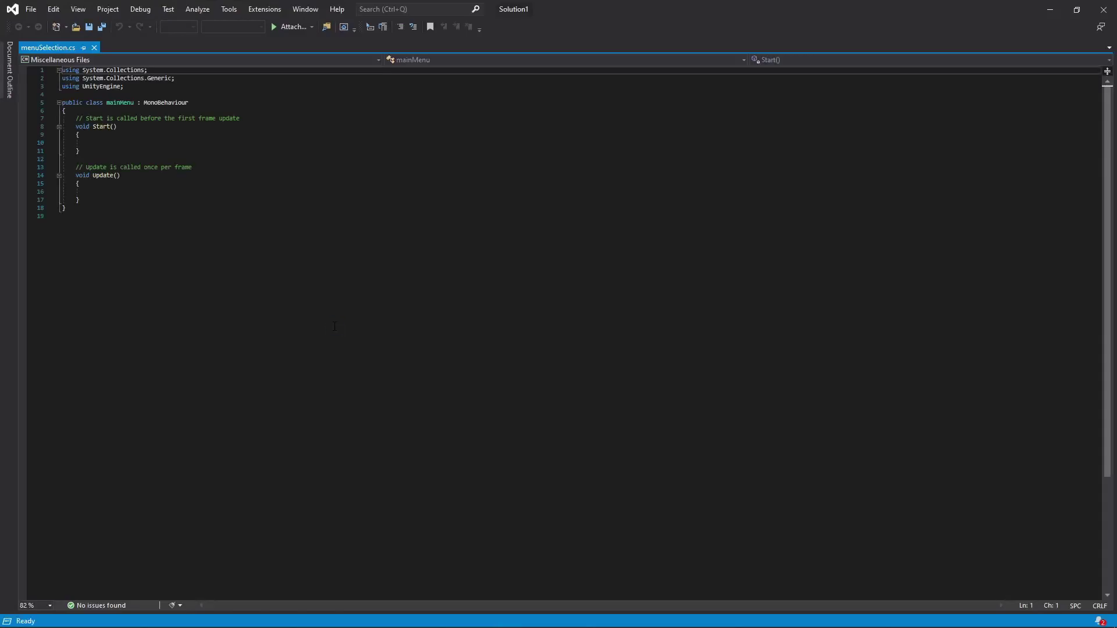
Replace the Start and Update methods in the mainMenu class with an empty "public void arScene()" method.
{"action": "left_click_drag", "start_coordinate": [93, 200], "coordinate": [6, 128]}
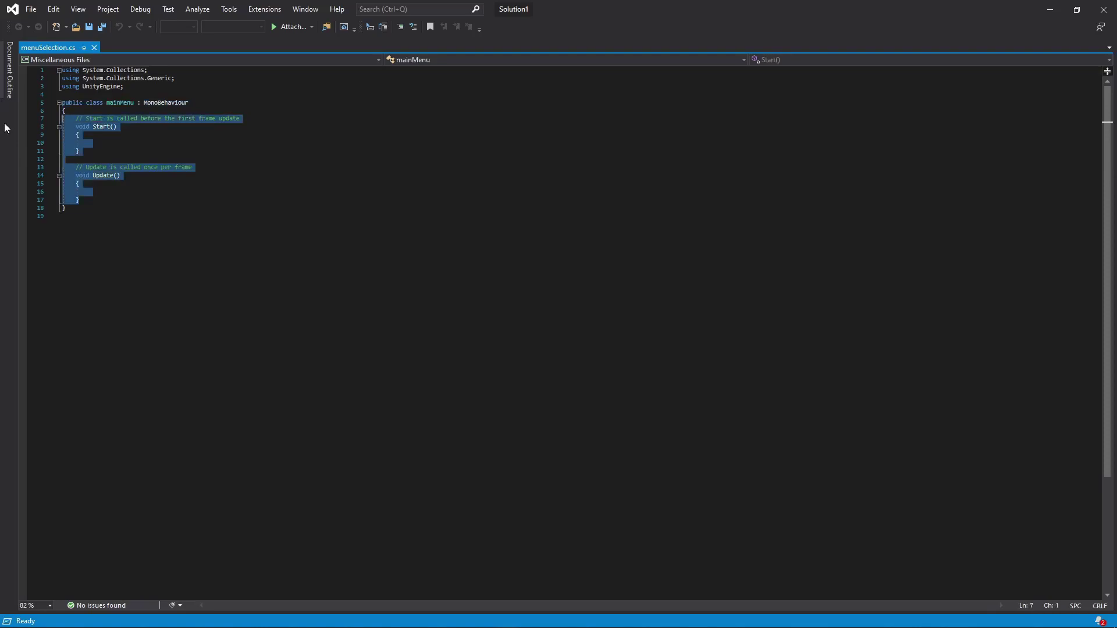
{"action": "key", "text": "Delete"}
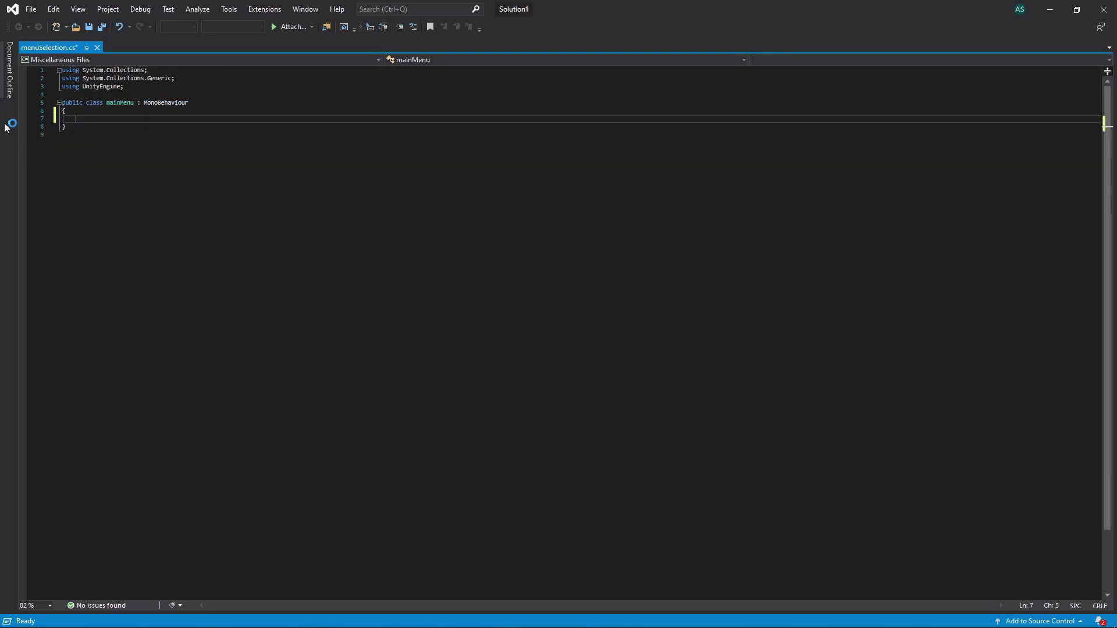
{"action": "type", "text": "public void "}
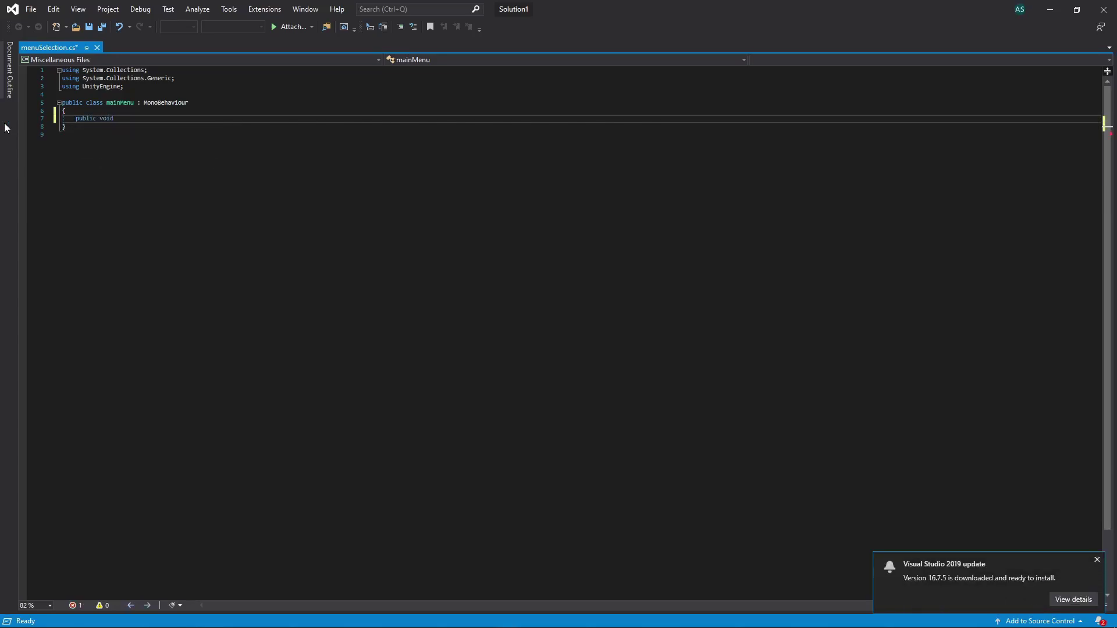
{"action": "type", "text": "arScene() {"}
{"action": "key", "text": "Return"}
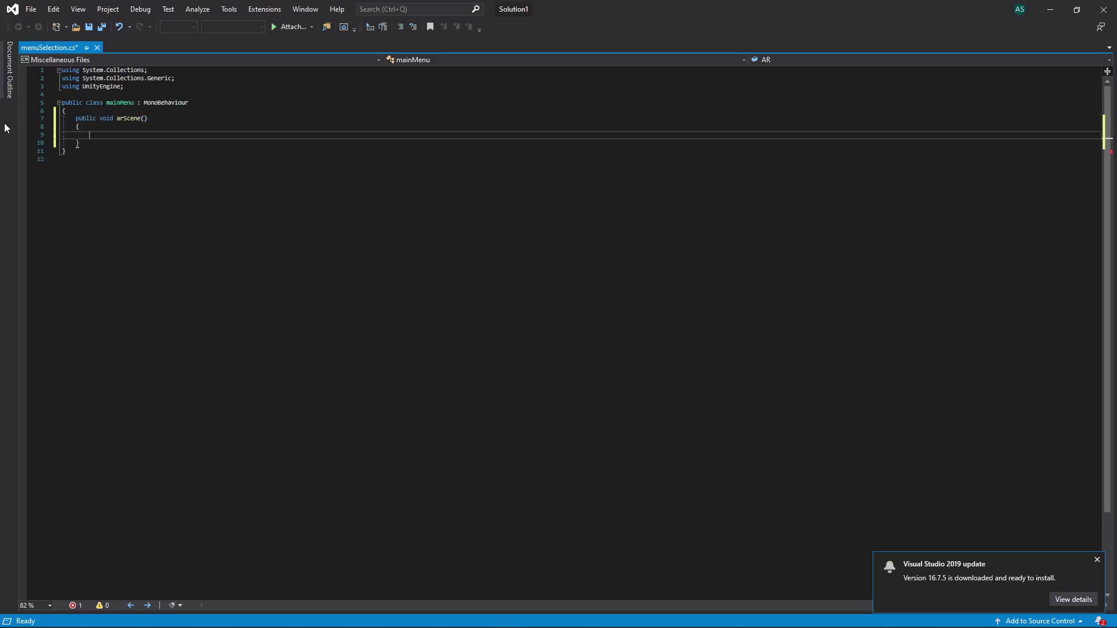
Enter "using UnityEngine.SceneMana" on a new line below the existing using directives and save the script.
{"action": "key", "text": "Up"}
{"action": "key", "text": "Up"}
{"action": "key", "text": "Up"}
{"action": "key", "text": "Up"}
{"action": "key", "text": "Up"}
{"action": "key", "text": "Return"}
{"action": "key", "text": "Up"}
{"action": "type", "text": "using Un"}
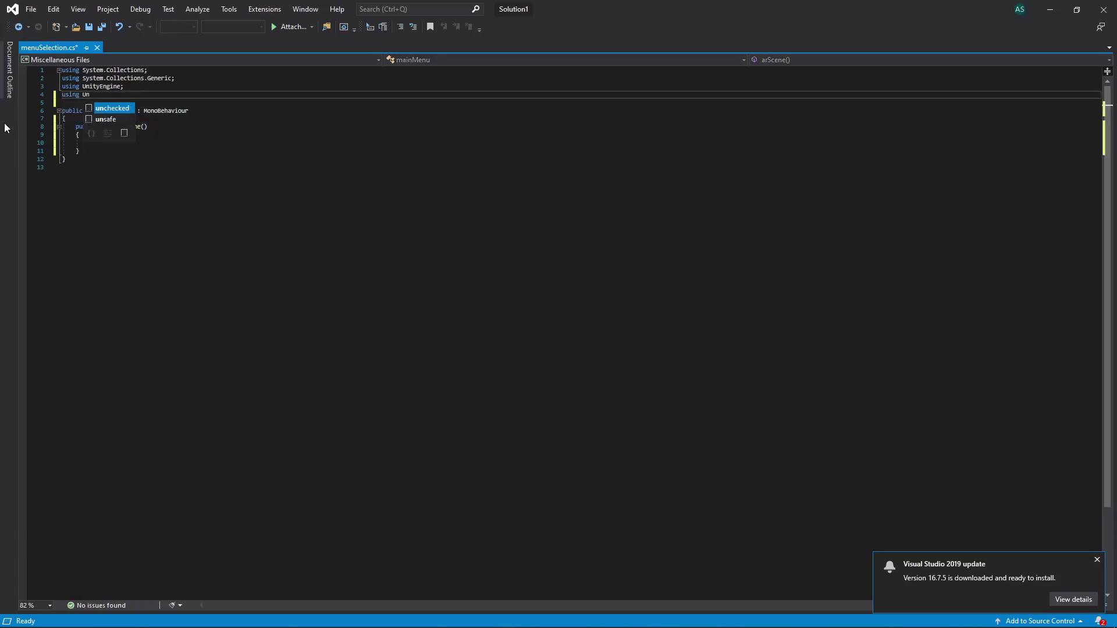
{"action": "type", "text": "ityEngine"}
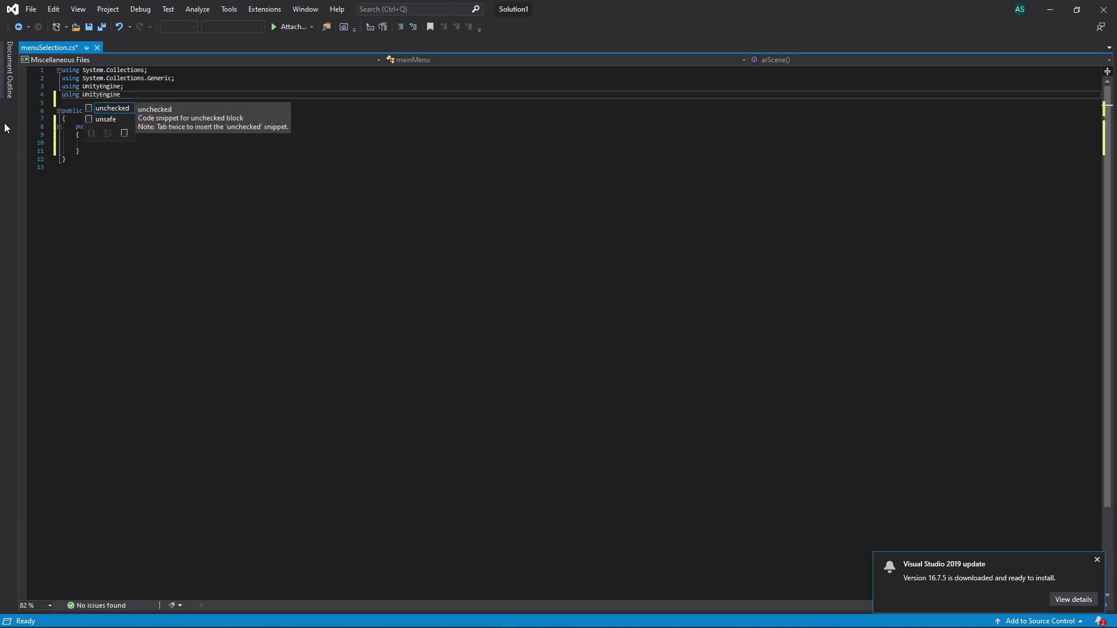
{"action": "type", "text": ".SceneMana"}
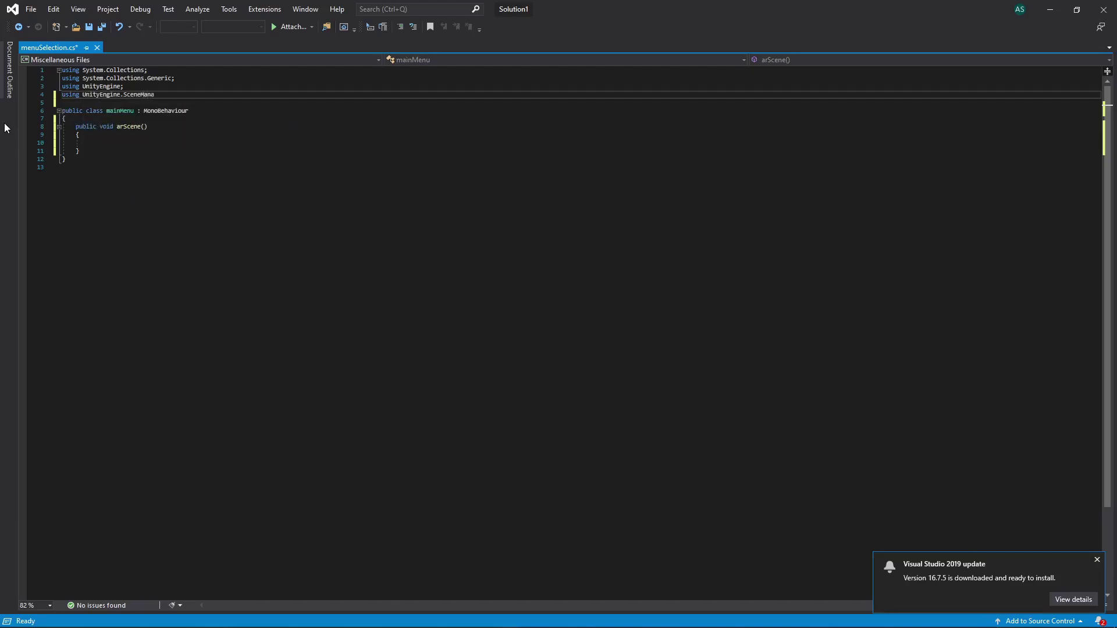
{"action": "key", "text": "ctrl+s"}
Switch to Firefox and search the web for "unity scenemanager" in a new tab.
{"action": "key", "text": "alt+Tab"}
{"action": "key", "text": "alt+Tab"}
{"action": "key", "text": "alt+Tab"}
{"action": "key", "text": "alt+Tab"}
{"action": "key", "text": "ctrl+t"}
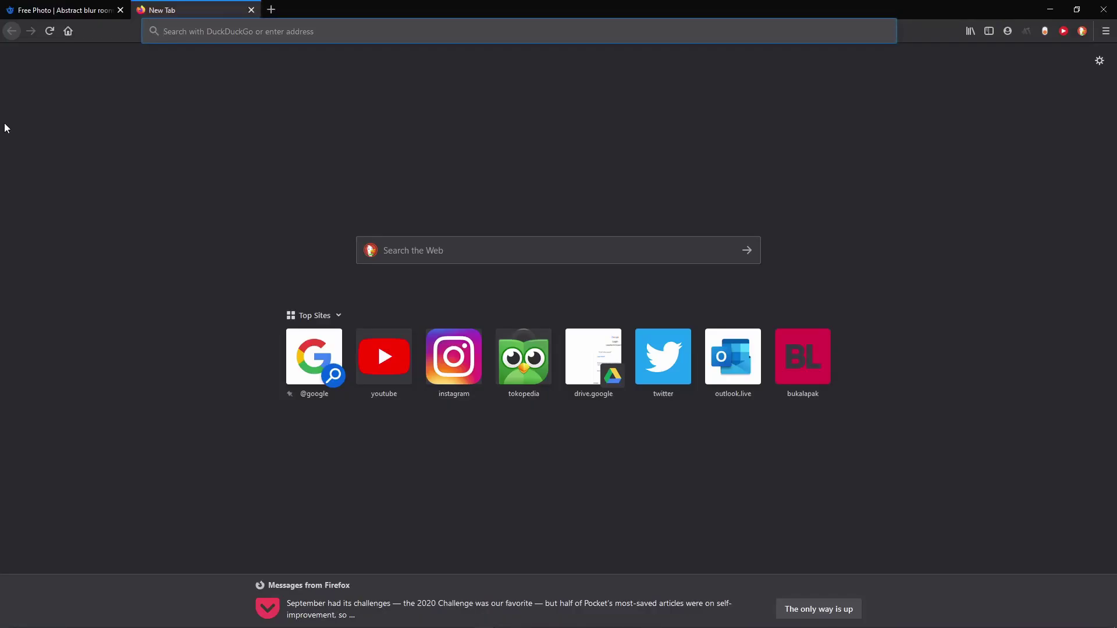
{"action": "type", "text": "unity scenemanager"}
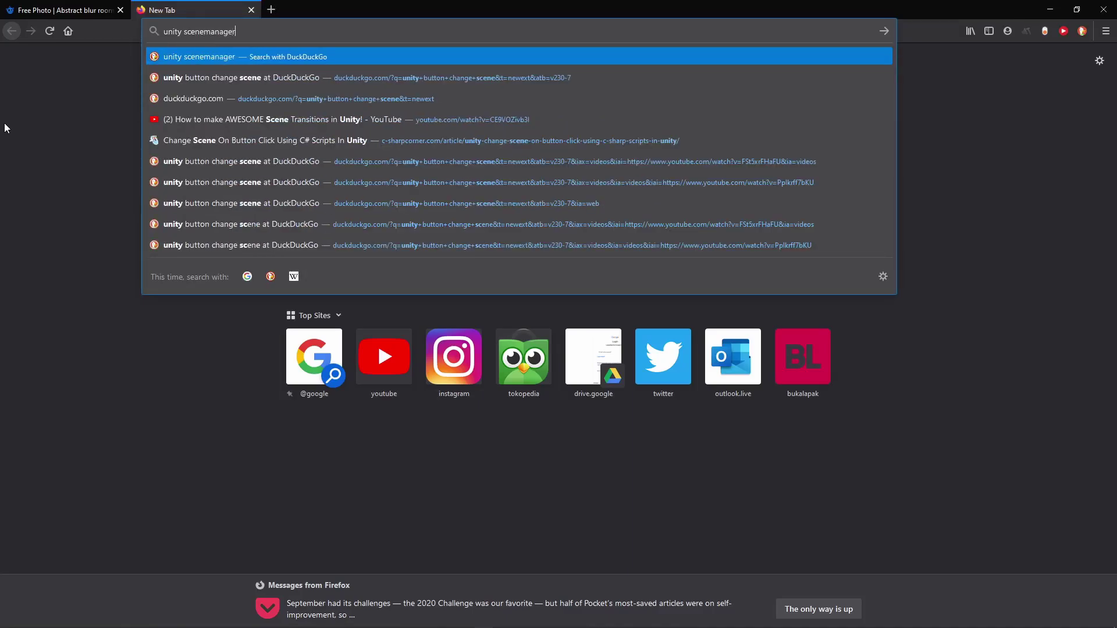
{"action": "key", "text": "Return"}
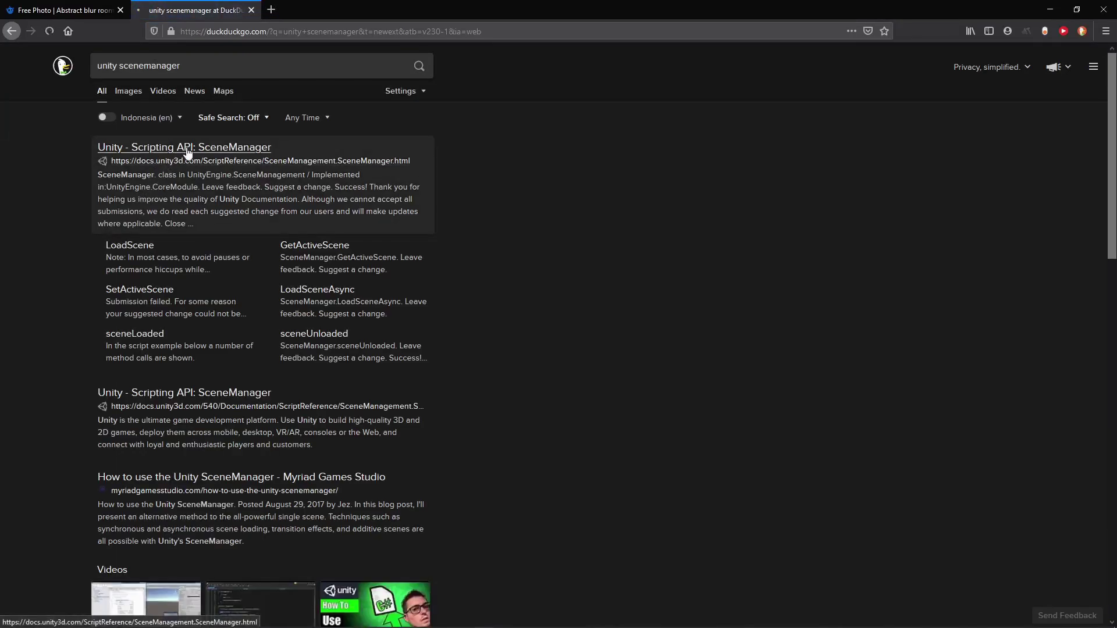
Open the Unity SceneManager scripting reference and, back in Visual Studio, complete the last using directive as "using UnityEngine.SceneManagement;".
{"action": "left_click", "coordinate": [174, 146]}
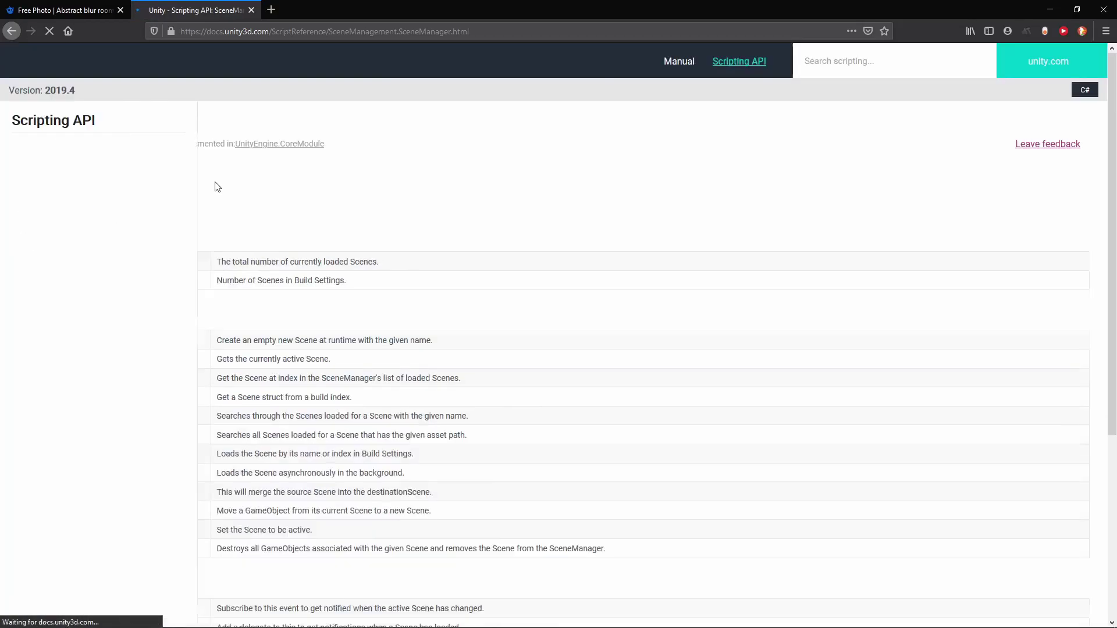
{"action": "key", "text": "alt+Tab"}
{"action": "key", "text": "ctrl+shift+Left"}
{"action": "type", "text": "SceneManagement;"}
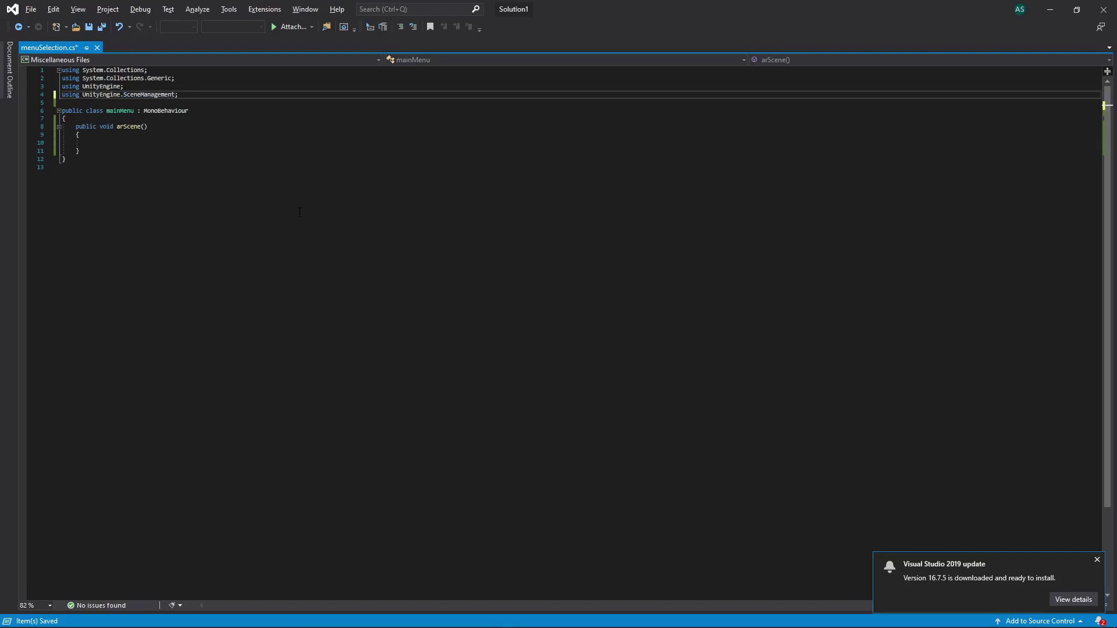
Consult the SceneManager reference in Firefox and enter "SceneManager.LoadScene(" in the body of the arScene method in Visual Studio.
{"action": "key", "text": "alt+Tab"}
{"action": "scroll", "coordinate": [294, 340], "scroll_direction": "down", "scroll_amount": 5}
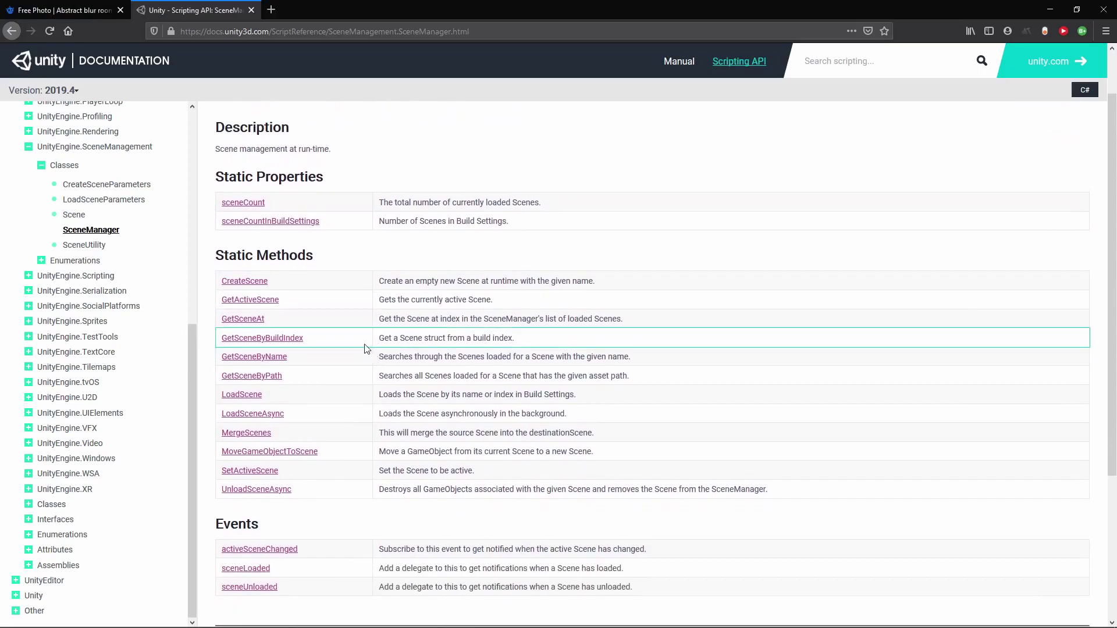
{"action": "scroll", "coordinate": [294, 340], "scroll_direction": "up", "scroll_amount": 5}
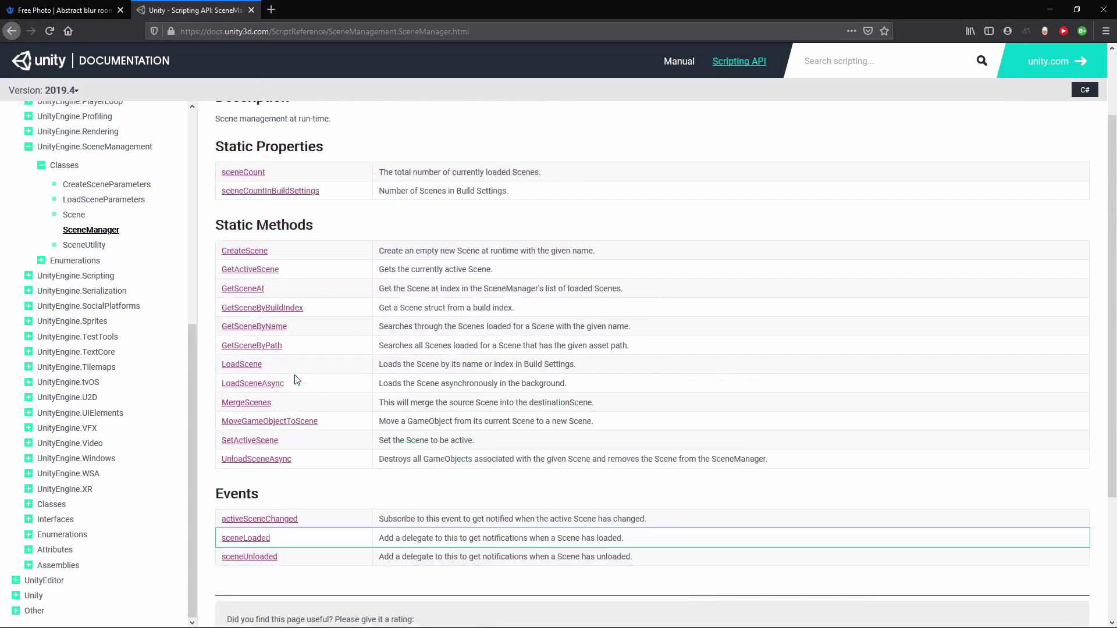
{"action": "left_click_drag", "start_coordinate": [213, 147], "coordinate": [364, 143]}
{"action": "left_click", "coordinate": [245, 144]}
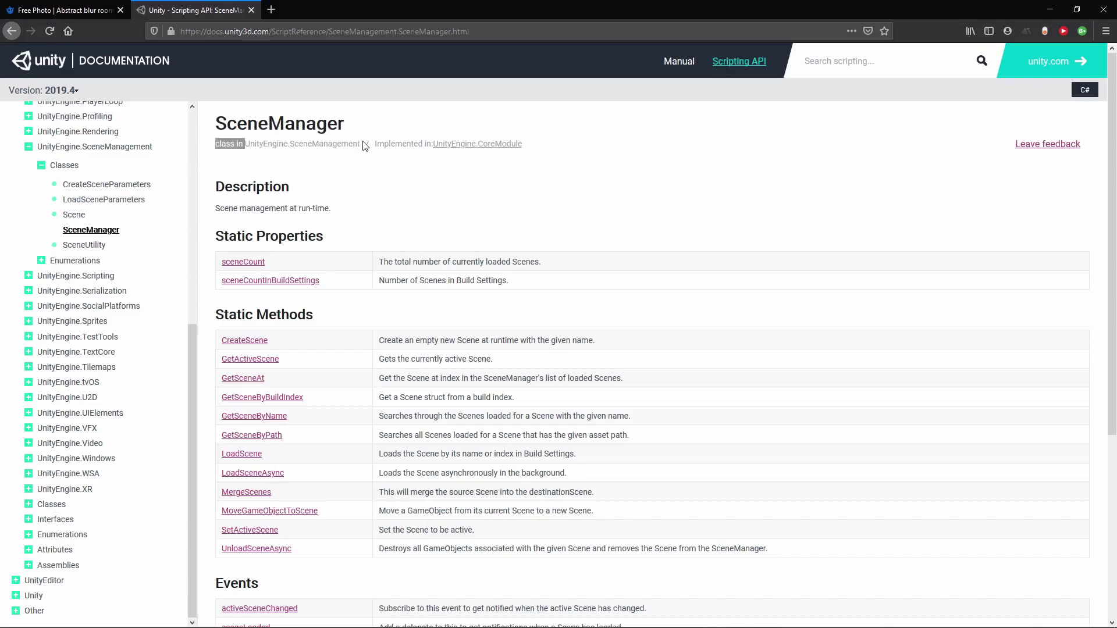
{"action": "key", "text": "alt+Tab"}
{"action": "left_click", "coordinate": [181, 143]}
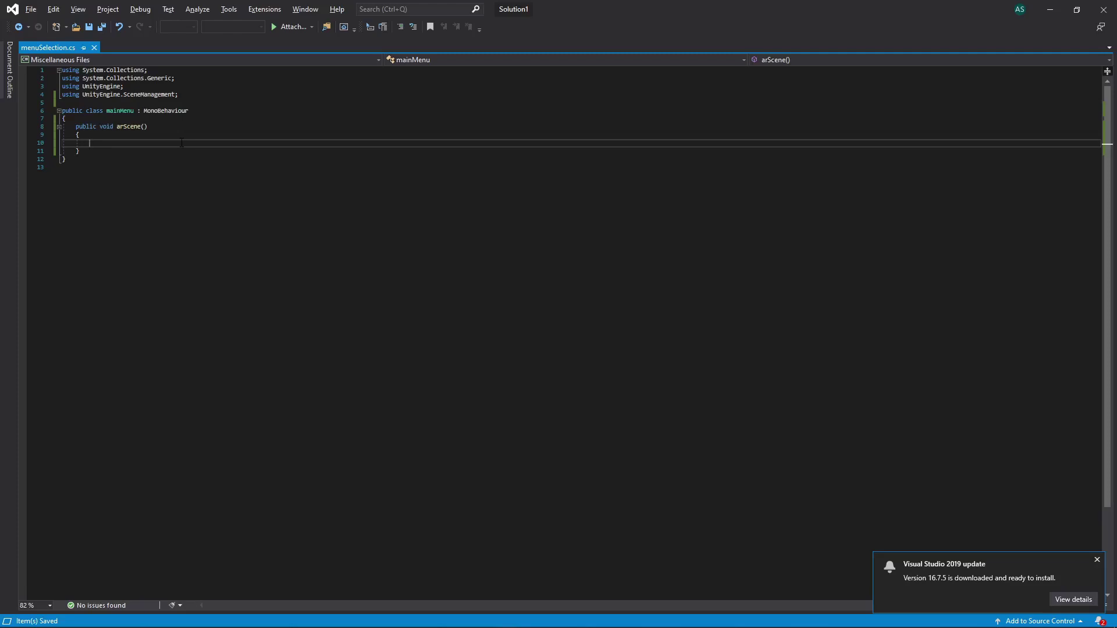
{"action": "key", "text": "Tab"}
{"action": "type", "text": "Scene"}
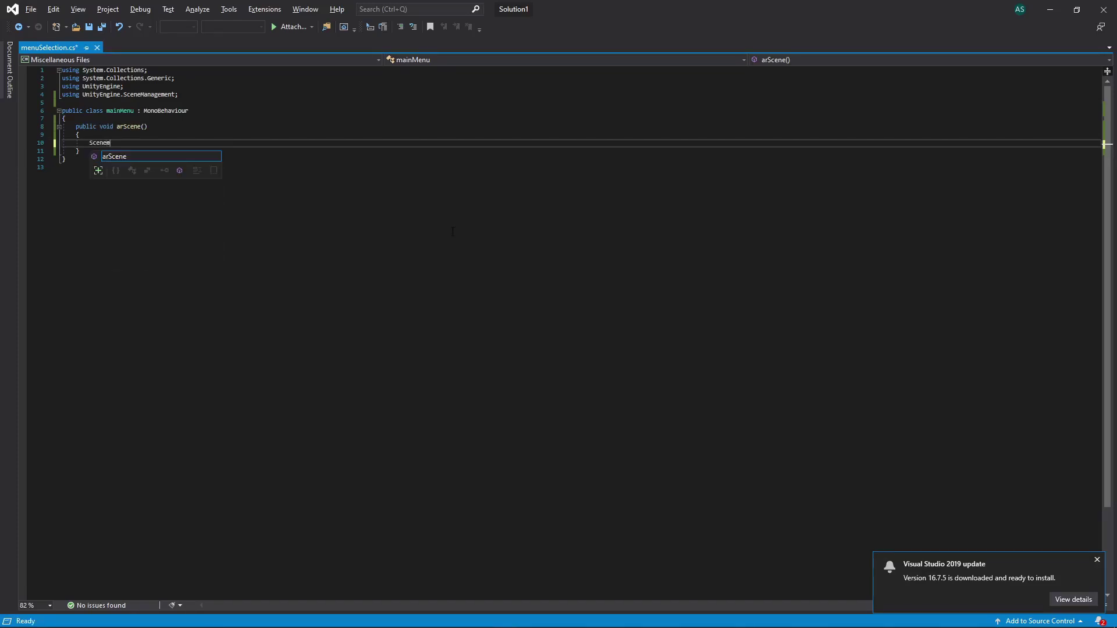
{"action": "type", "text": "Manager.LoadScene("}
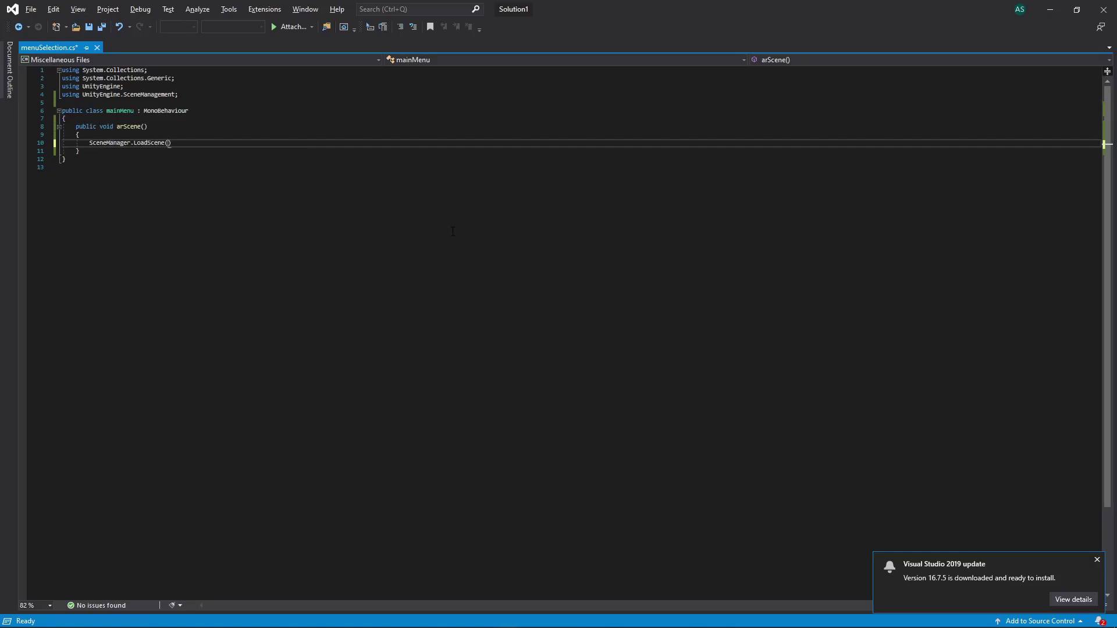
Switch to Unity and save the untitled scene as homeScene in the Scenes folder.
{"action": "key", "text": "alt+Tab"}
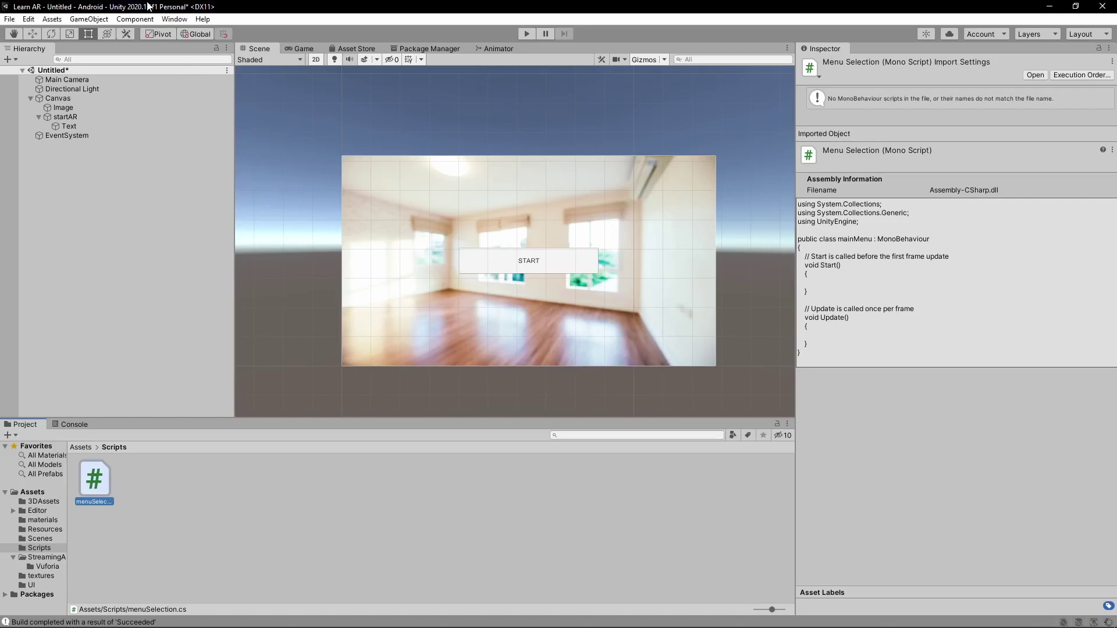
{"action": "key", "text": "ctrl+s"}
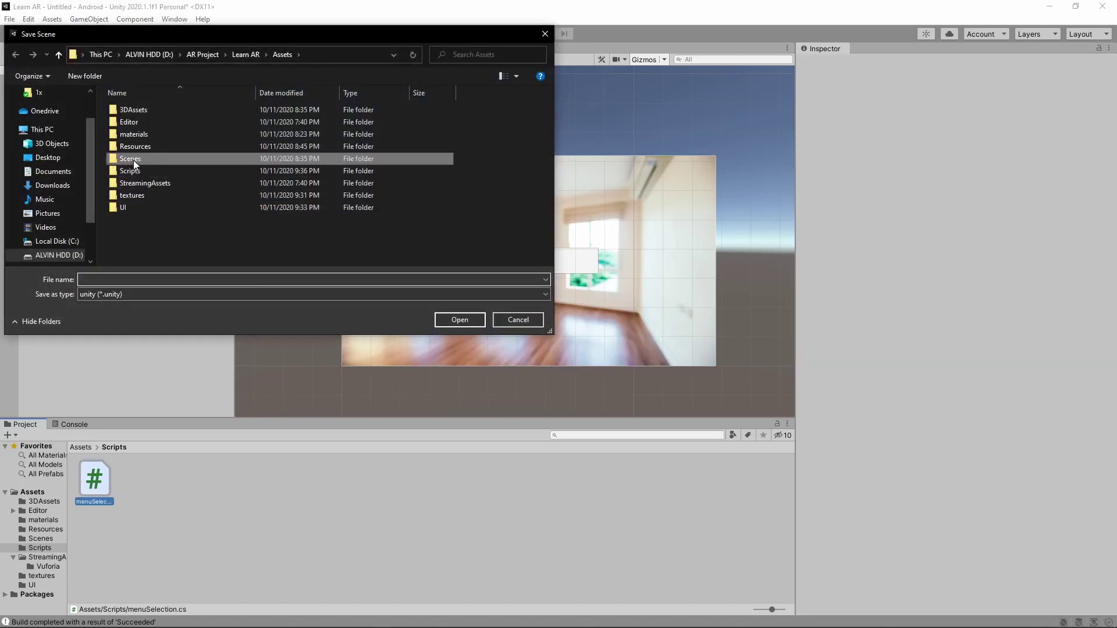
{"action": "double_click", "coordinate": [134, 159]}
{"action": "left_click", "coordinate": [153, 282]}
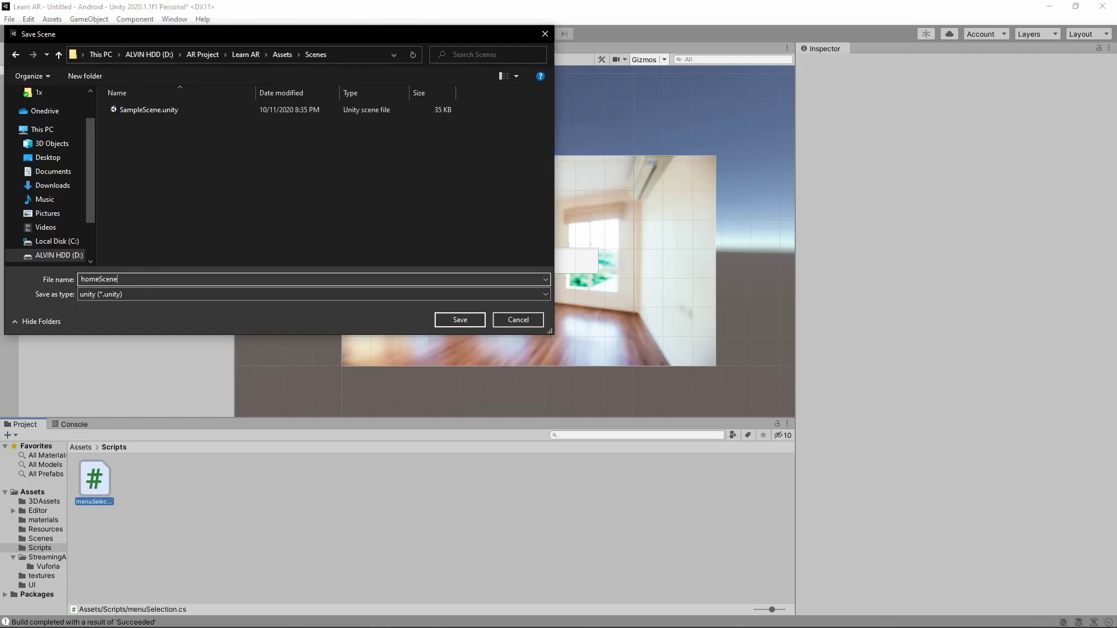
{"action": "left_click", "coordinate": [135, 107]}
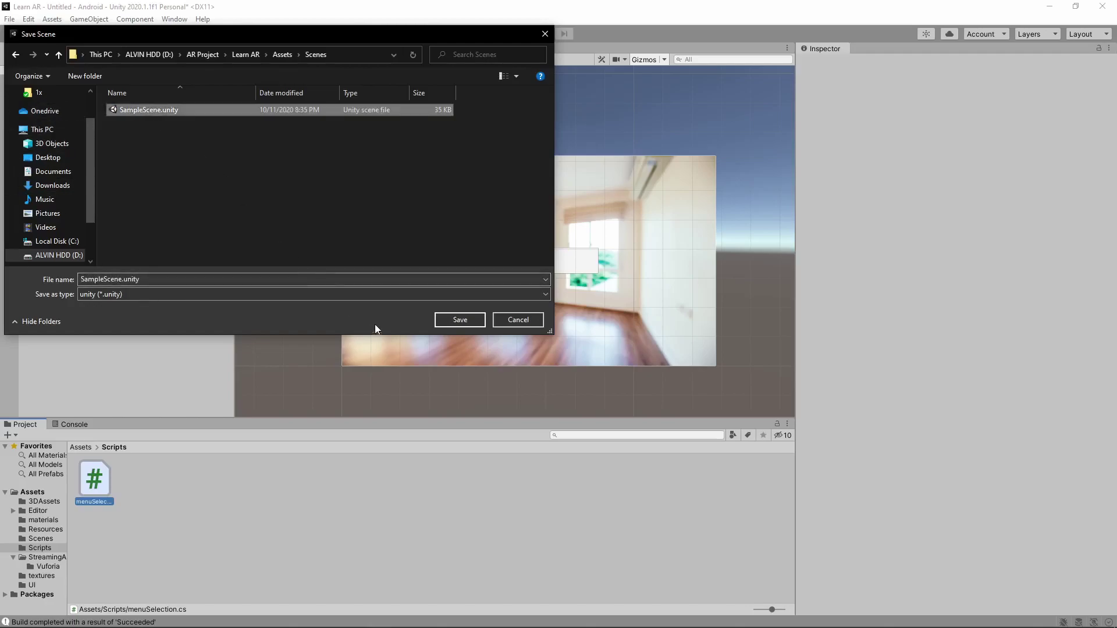
{"action": "double_click", "coordinate": [293, 284]}
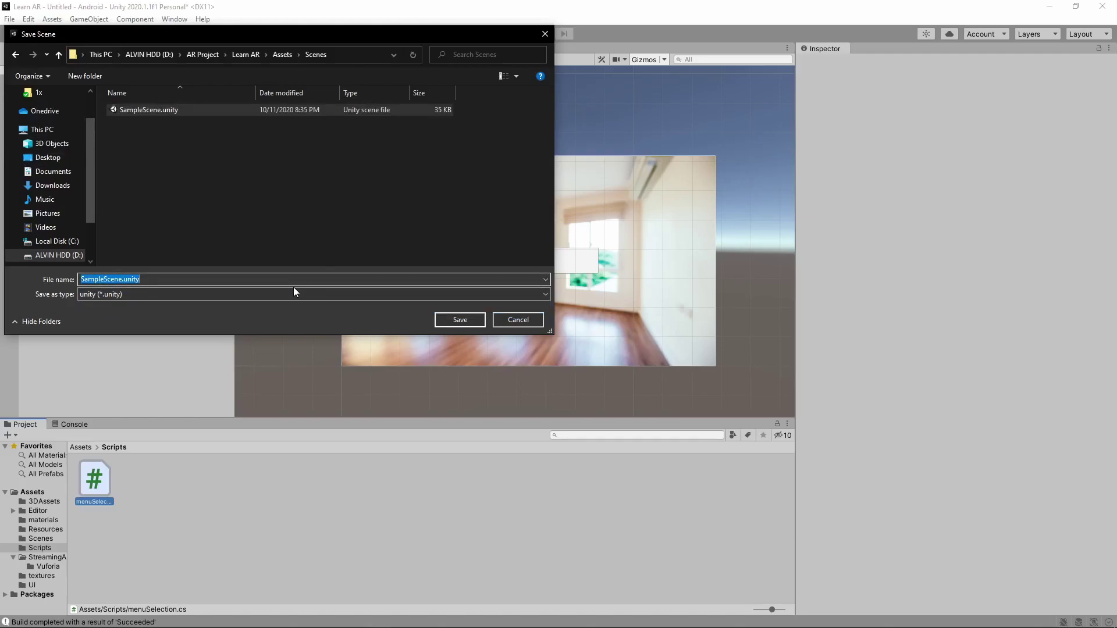
{"action": "type", "text": "homeScene"}
{"action": "key", "text": "Return"}
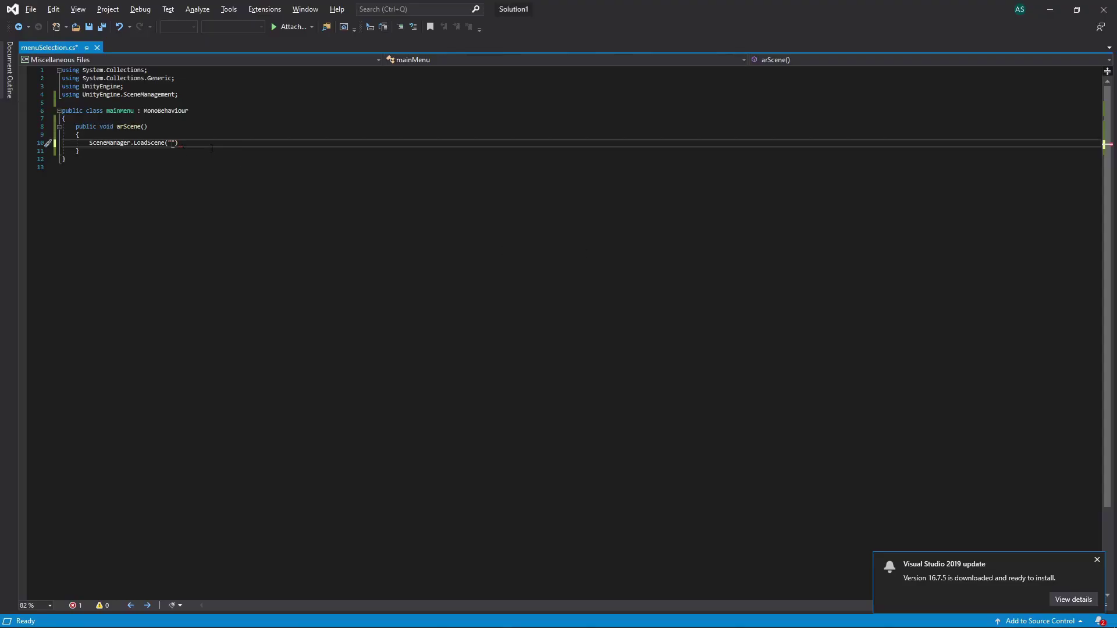
Complete the LoadScene call in Visual Studio with the argument "SampleScene" and a closing semicolon, and save the script.
{"action": "key", "text": "alt+Tab"}
{"action": "key", "text": "alt+Tab"}
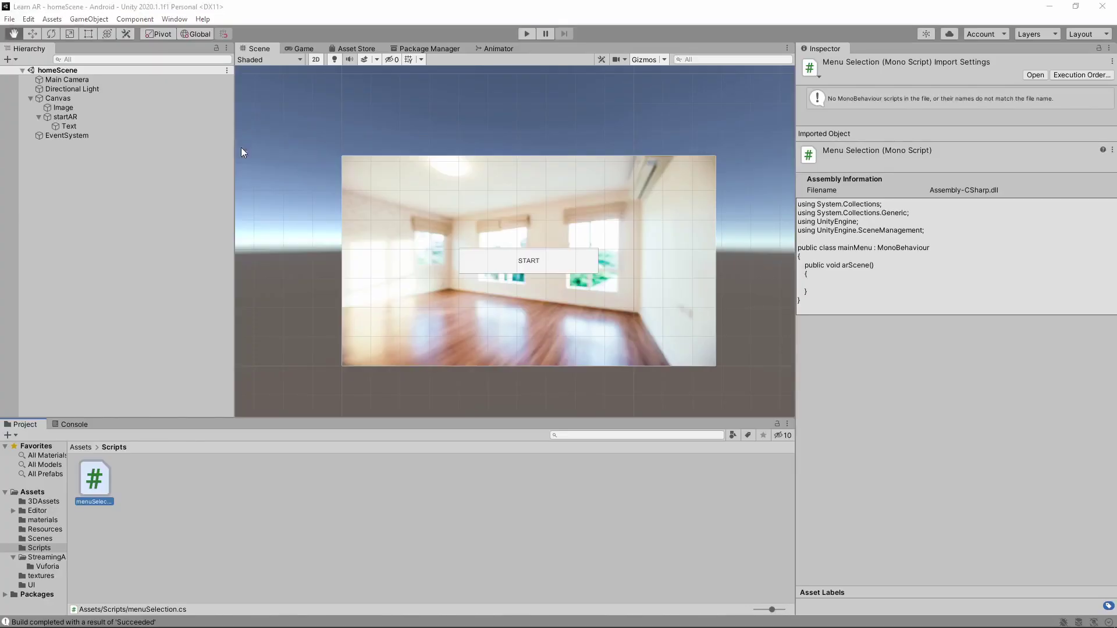
{"action": "type", "text": "SampleScene\");"}
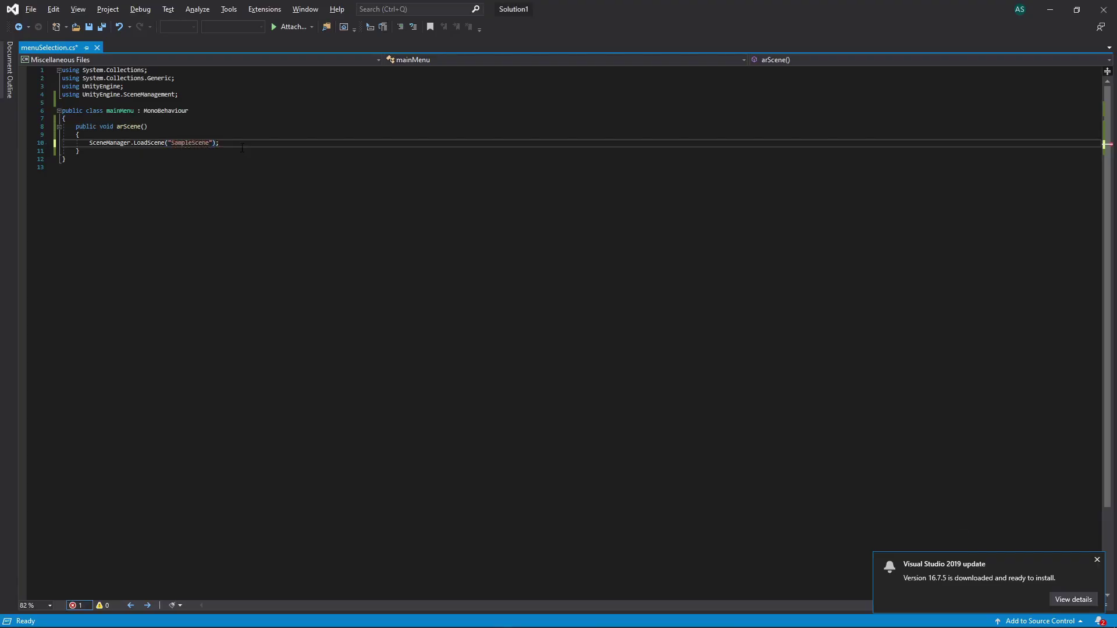
{"action": "key", "text": "ctrl+s"}
Switch to Unity, create an empty GameObject in homeScene and try to attach the menuSelection script to it.
{"action": "key", "text": "alt+Tab"}
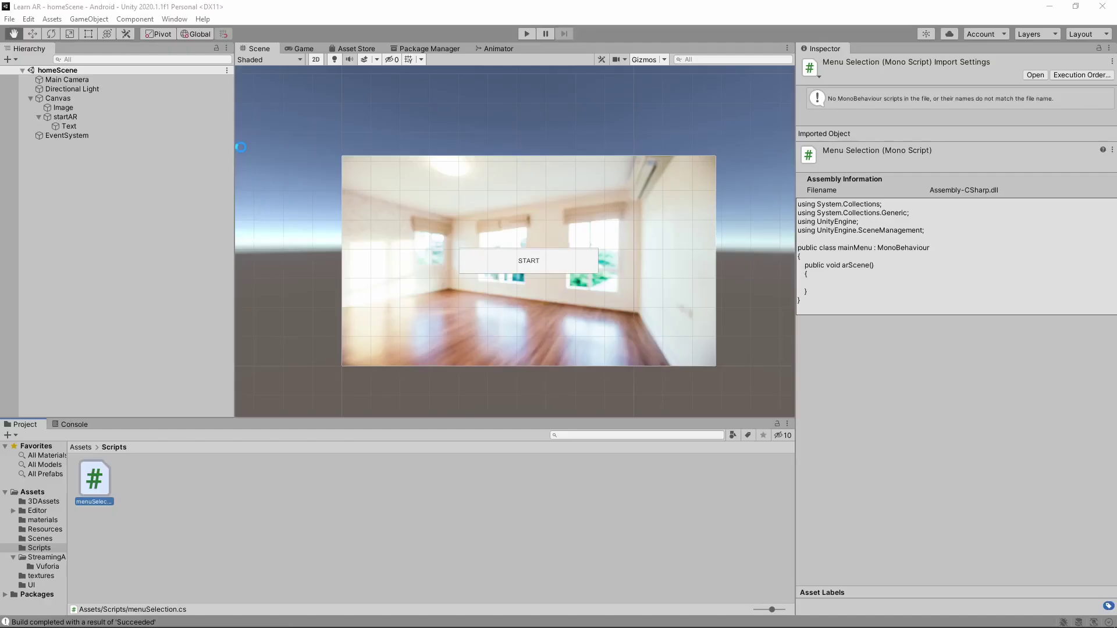
{"action": "left_click", "coordinate": [83, 118]}
{"action": "left_click", "coordinate": [71, 134]}
{"action": "left_click", "coordinate": [57, 125]}
{"action": "left_click", "coordinate": [60, 134]}
{"action": "left_click", "coordinate": [100, 170]}
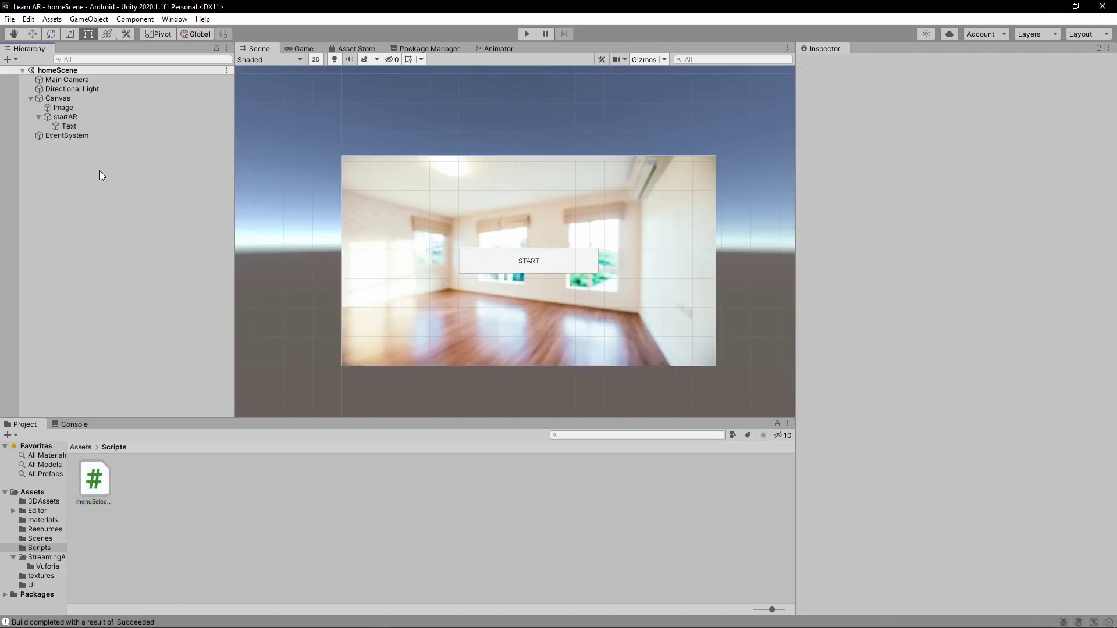
{"action": "right_click", "coordinate": [100, 170]}
{"action": "left_click", "coordinate": [151, 293]}
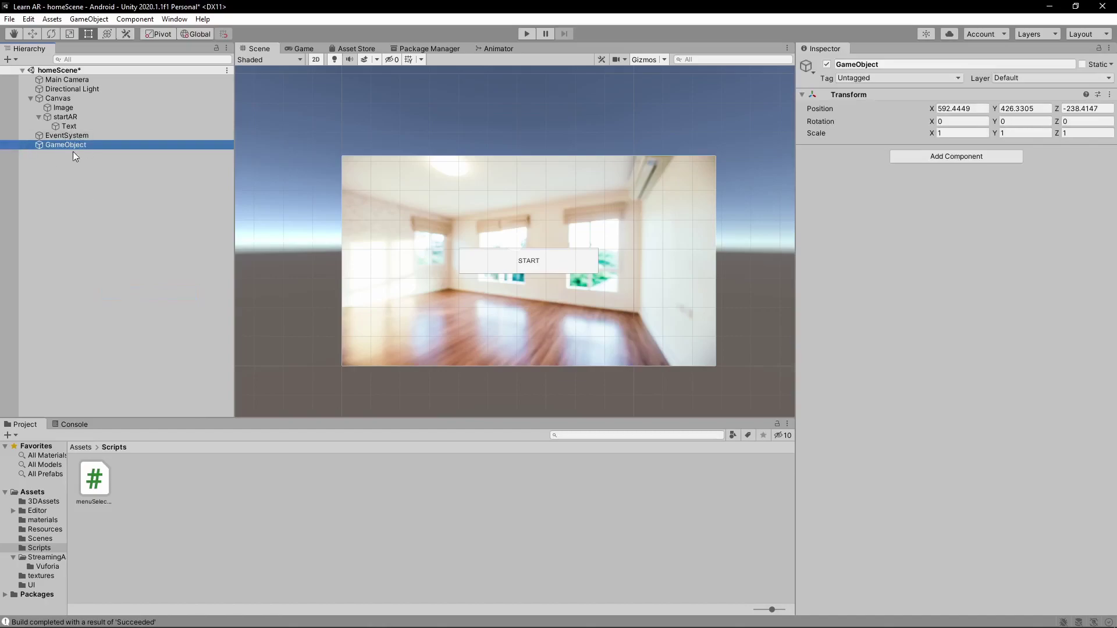
{"action": "left_click_drag", "start_coordinate": [96, 472], "coordinate": [73, 149]}
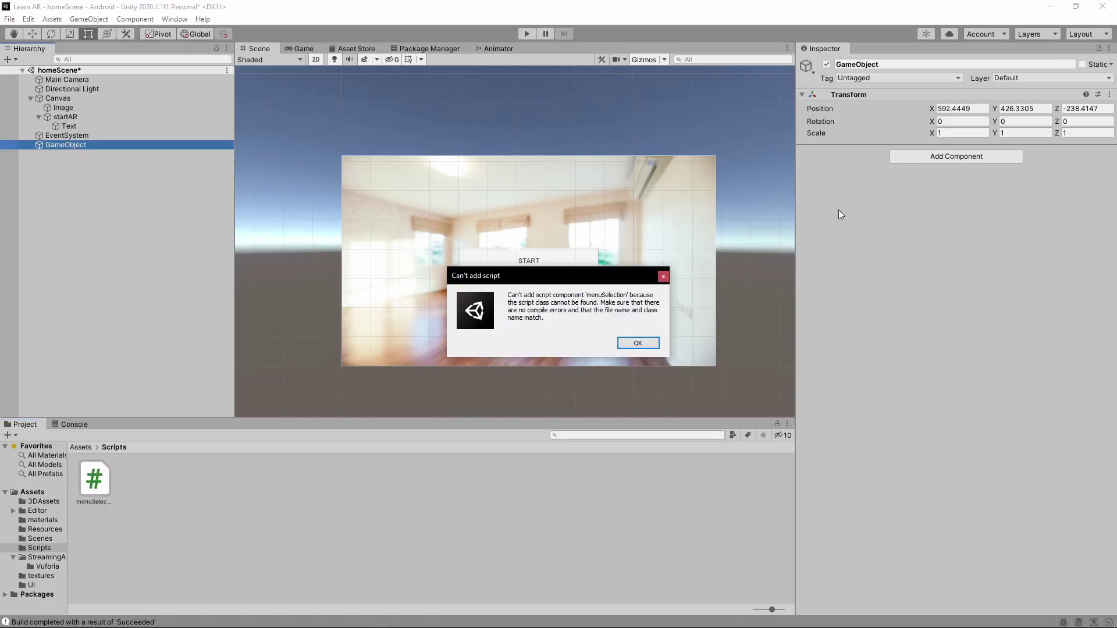
{"action": "left_click", "coordinate": [646, 350]}
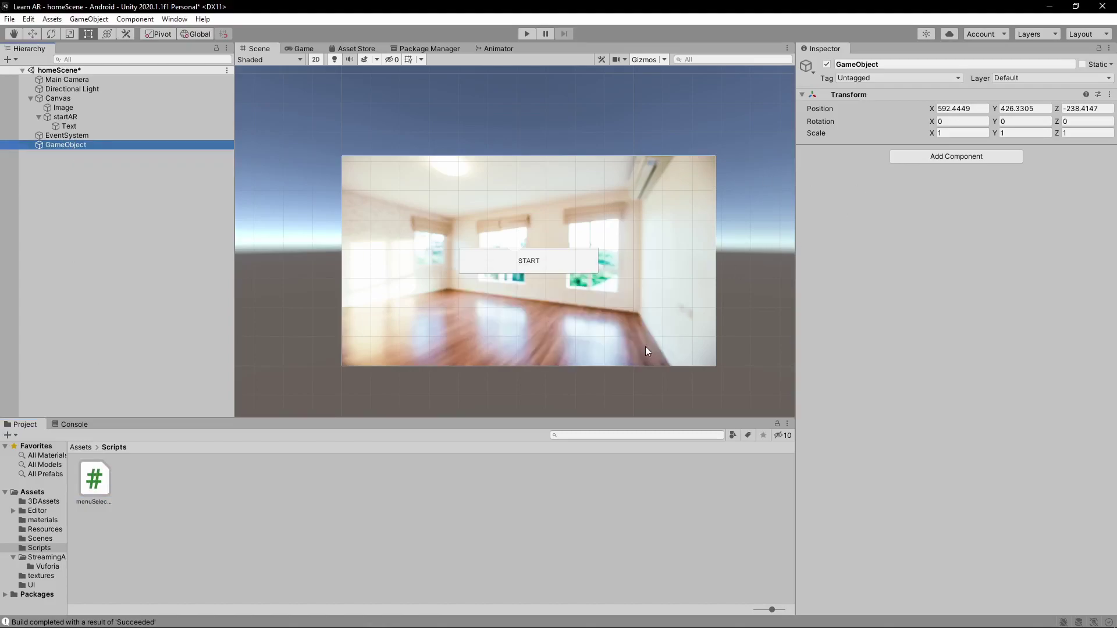
Rename the mainMenu class to menuSelection in Visual Studio, save it, and attach the script to GameObject in Unity.
{"action": "left_click", "coordinate": [104, 477]}
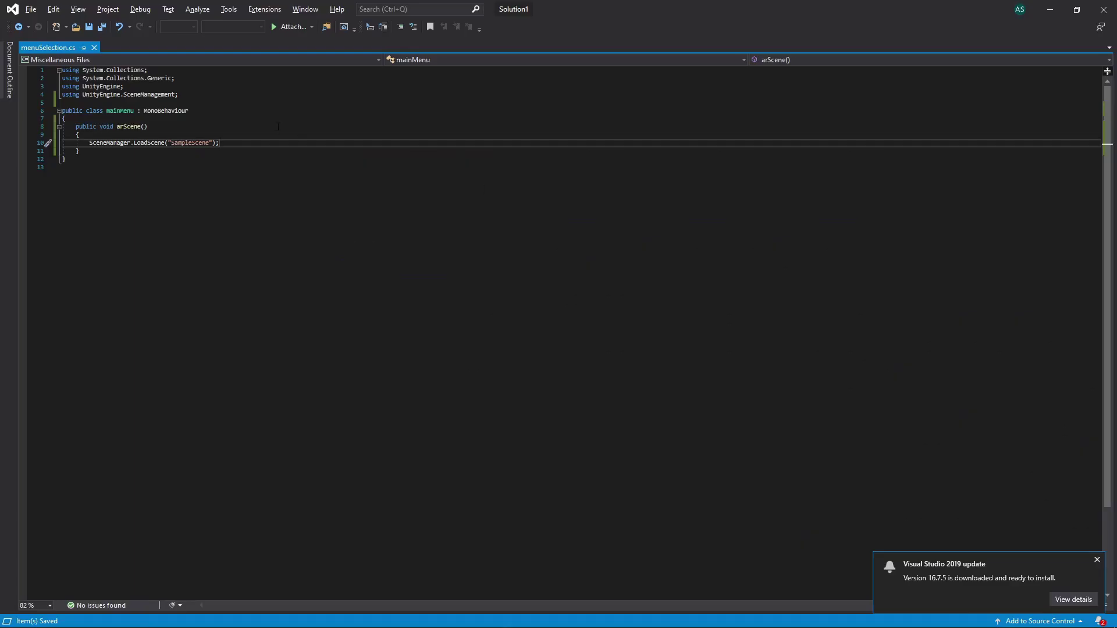
{"action": "double_click", "coordinate": [119, 111]}
{"action": "type", "text": "menuSel"}
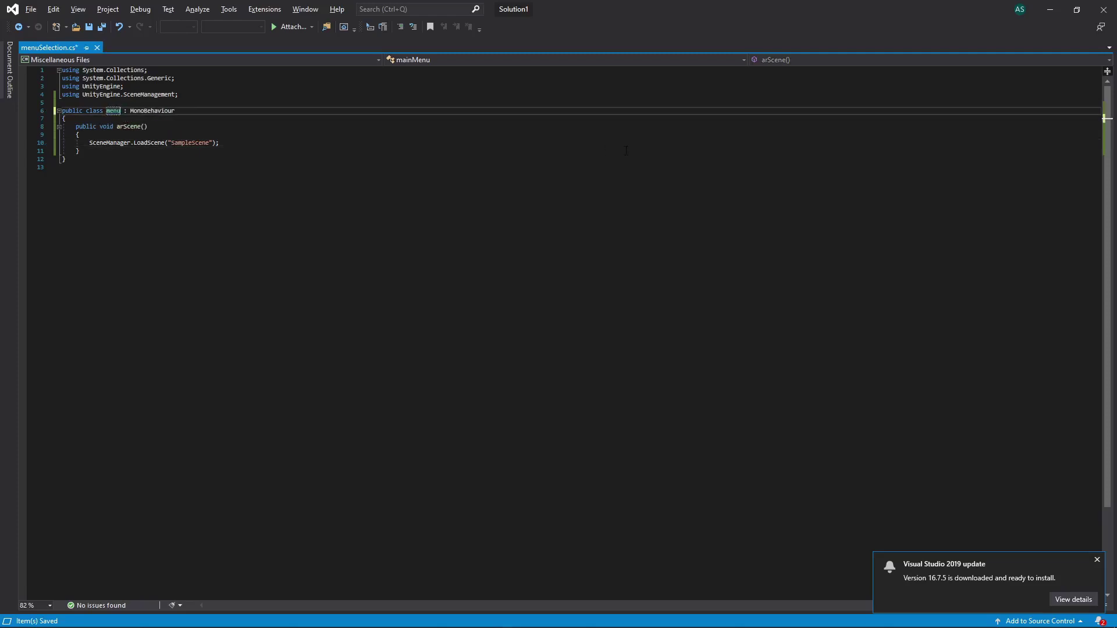
{"action": "type", "text": "ection"}
{"action": "key", "text": "ctrl+s"}
{"action": "key", "text": "alt+Tab"}
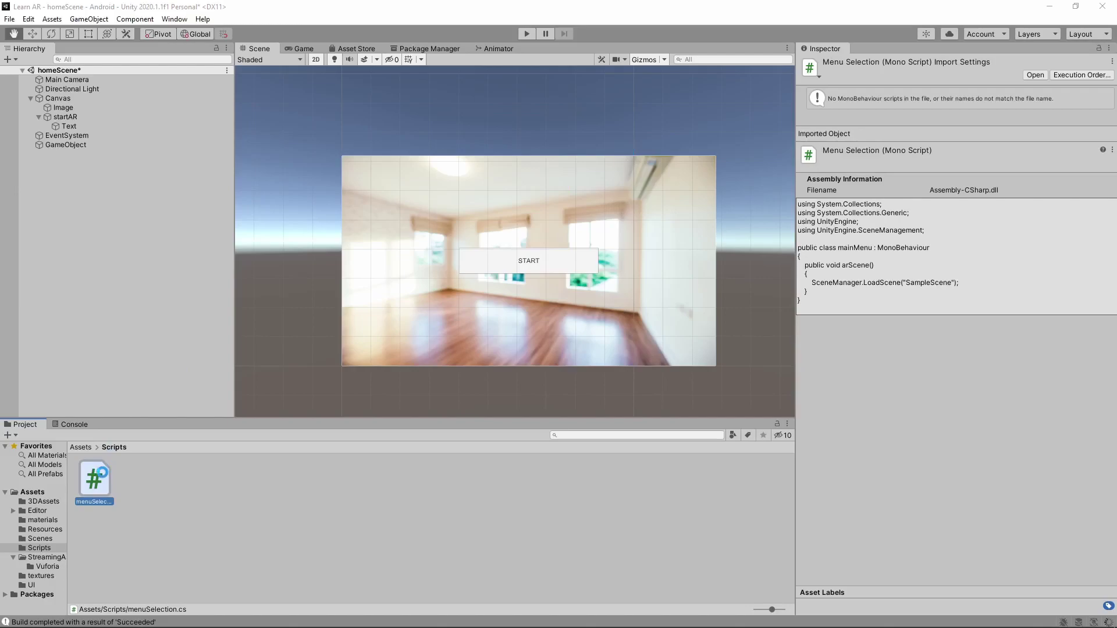
{"action": "left_click_drag", "start_coordinate": [102, 473], "coordinate": [57, 143]}
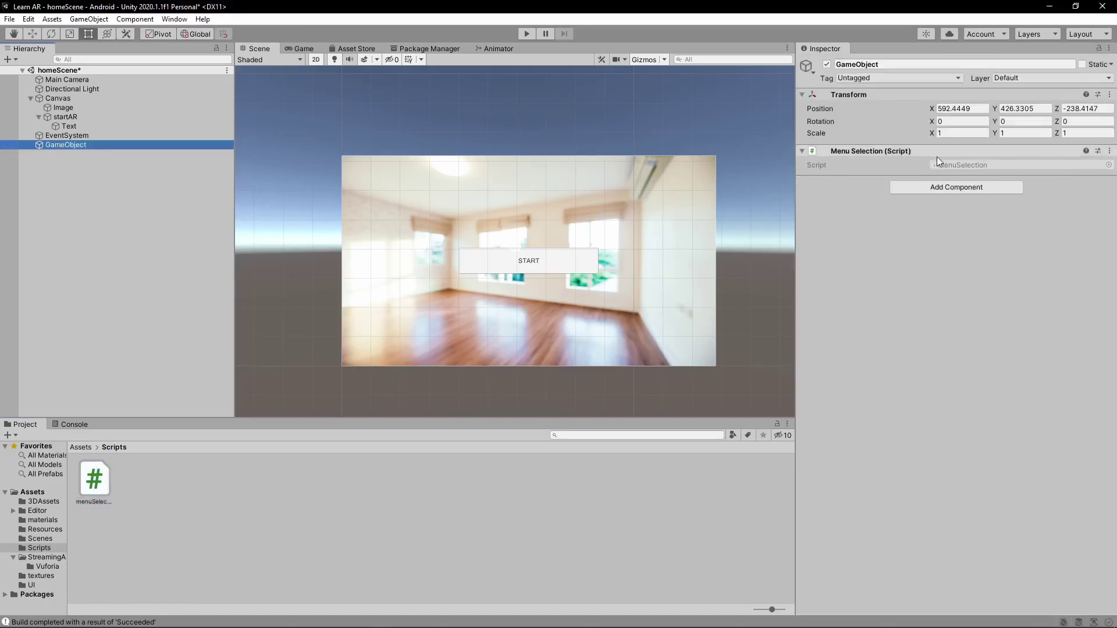
Add an On Click event to the startAR button that targets GameObject and calls menuSelection.arScene.
{"action": "left_click", "coordinate": [90, 116]}
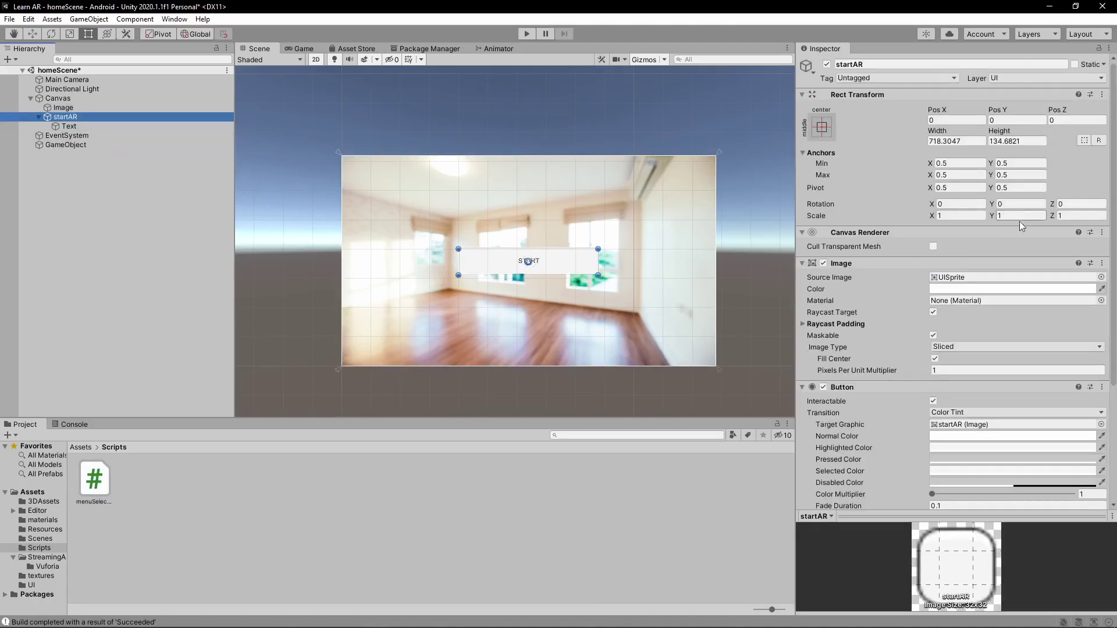
{"action": "scroll", "coordinate": [1024, 262], "scroll_direction": "down", "scroll_amount": 5}
{"action": "scroll", "coordinate": [1077, 361], "scroll_direction": "up", "scroll_amount": 5}
{"action": "scroll", "coordinate": [1065, 372], "scroll_direction": "down", "scroll_amount": 5}
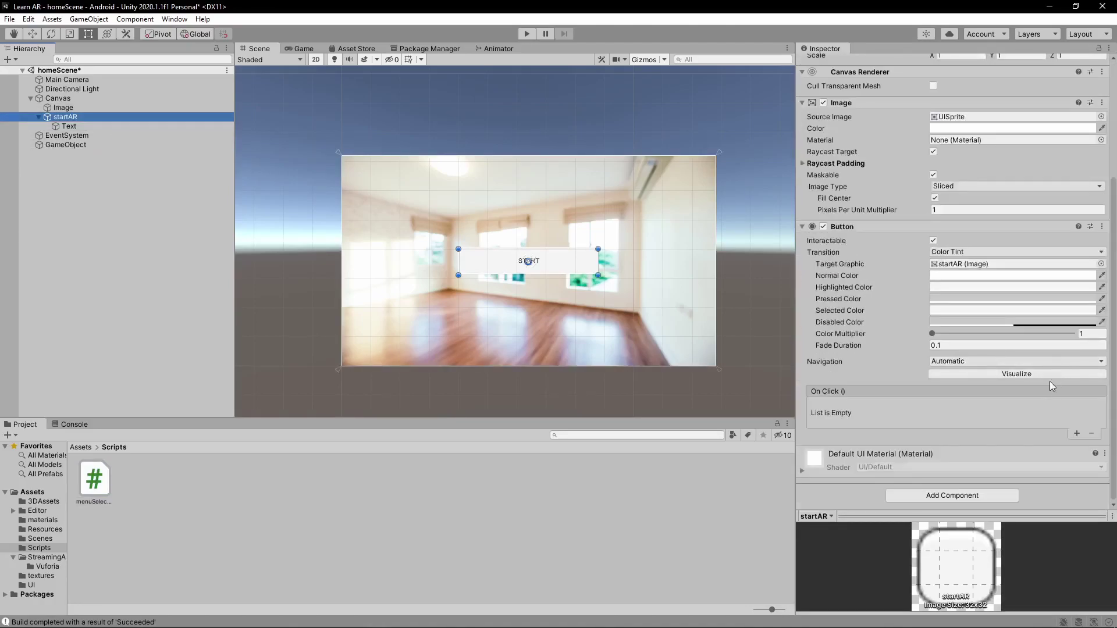
{"action": "left_click", "coordinate": [1076, 435]}
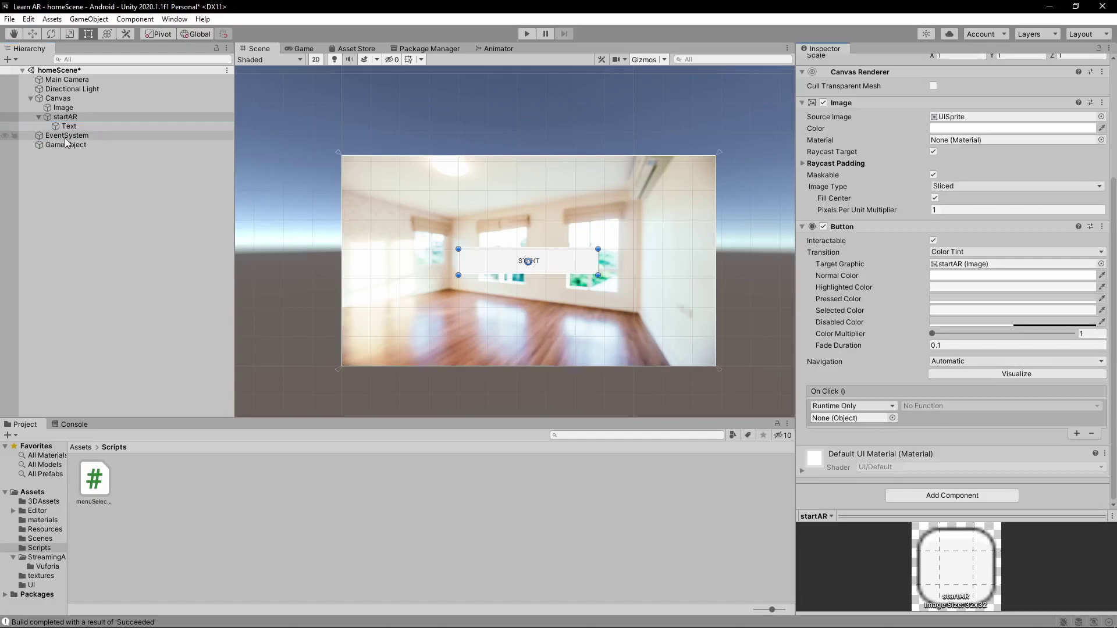
{"action": "left_click_drag", "start_coordinate": [66, 144], "coordinate": [833, 418]}
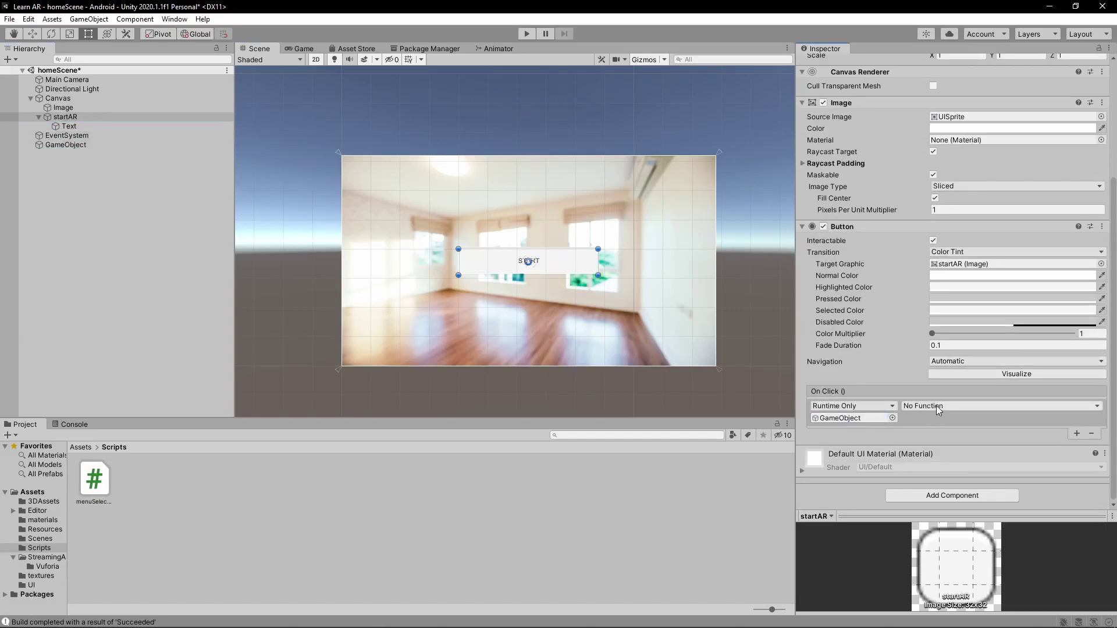
{"action": "left_click", "coordinate": [937, 407]}
{"action": "mouse_move", "coordinate": [950, 460]}
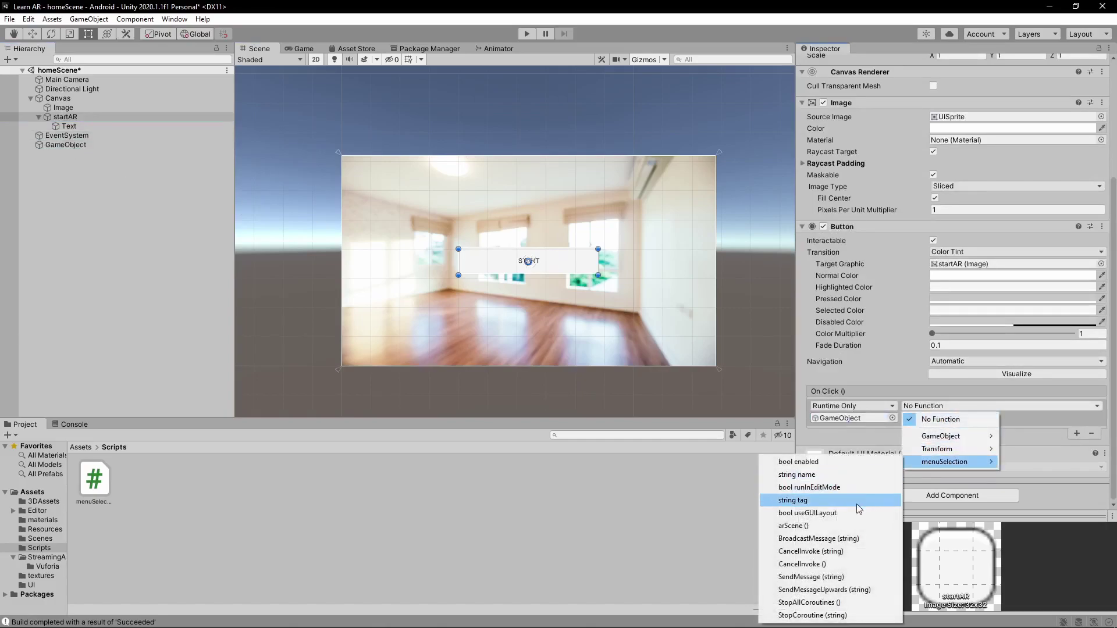
{"action": "left_click", "coordinate": [850, 526]}
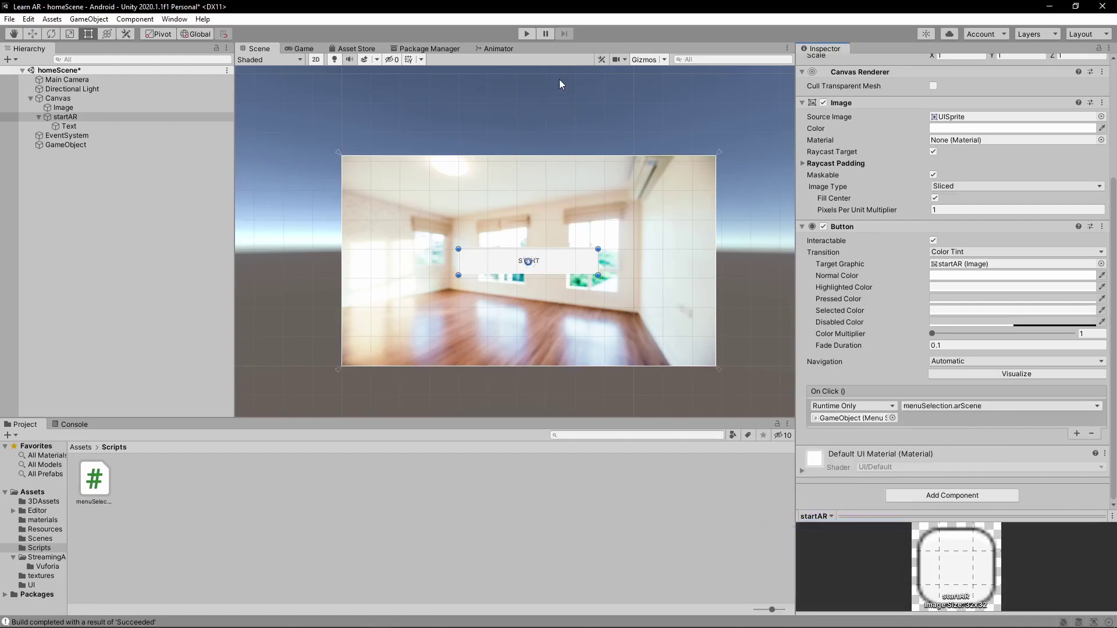
Run homeScene in play mode, test the START button and stop playback.
{"action": "left_click", "coordinate": [527, 33]}
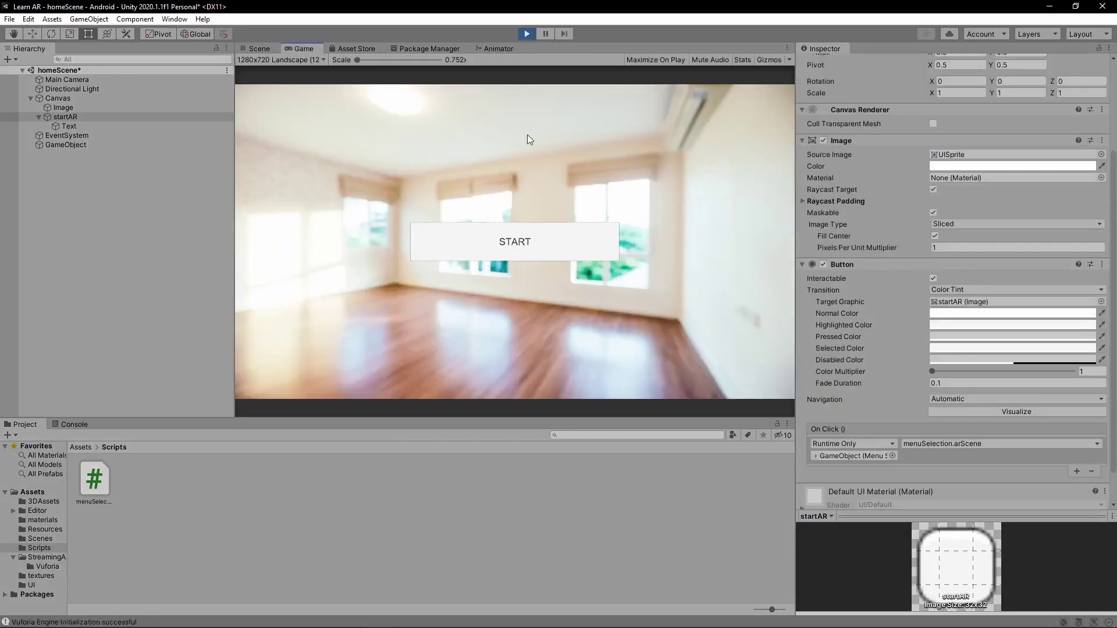
{"action": "left_click", "coordinate": [516, 238]}
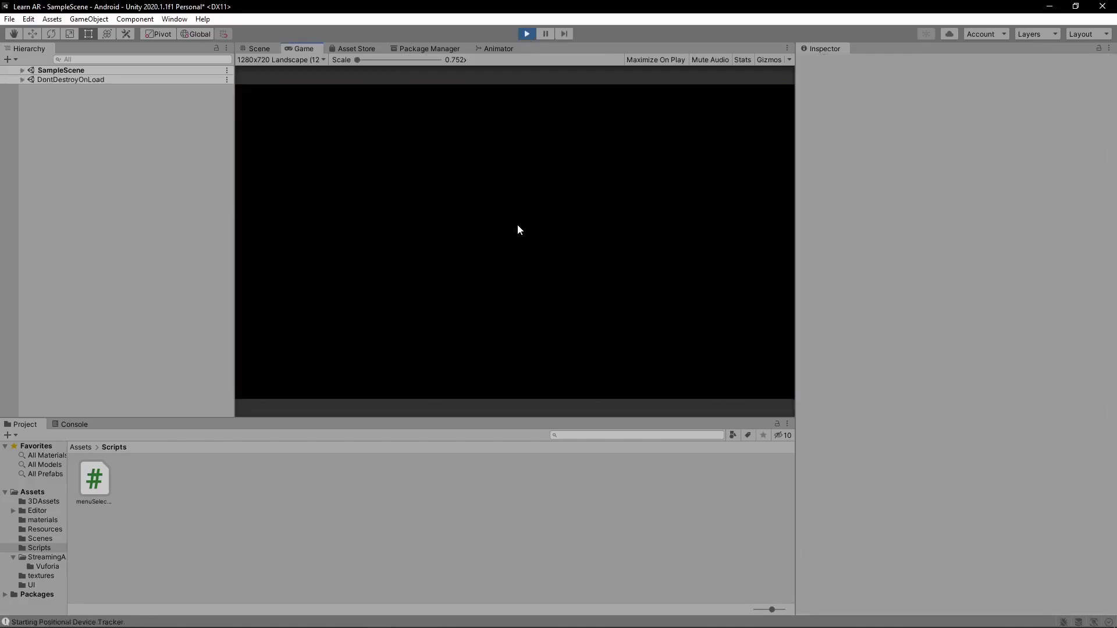
{"action": "left_click", "coordinate": [526, 33]}
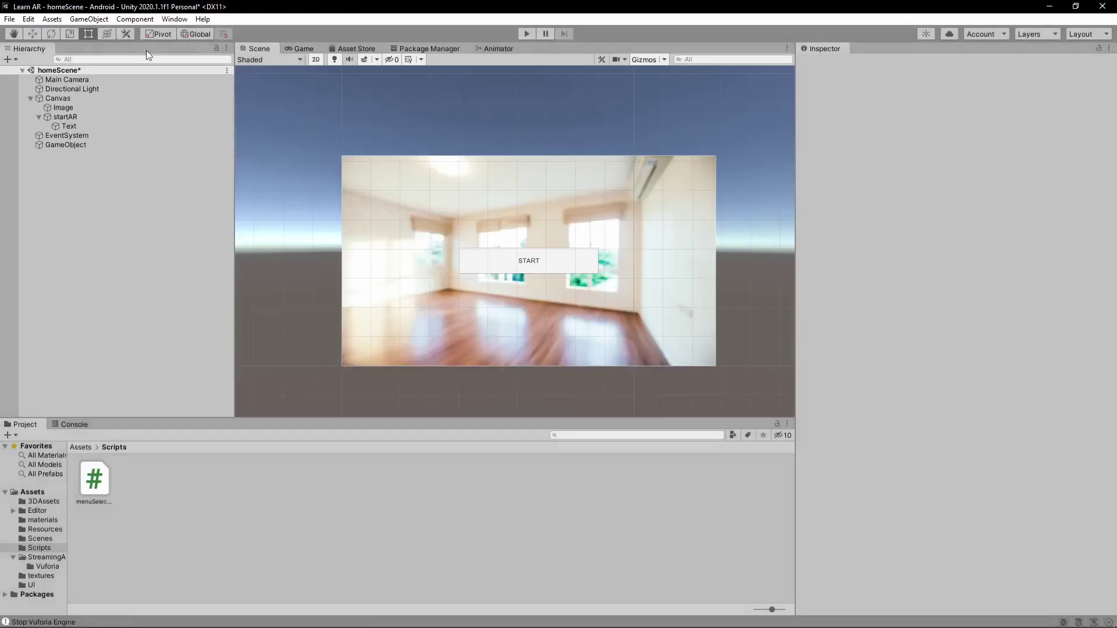
Add the open homeScene to the Scenes In Build list and close the build settings.
{"action": "left_click", "coordinate": [9, 19]}
{"action": "left_click", "coordinate": [35, 133]}
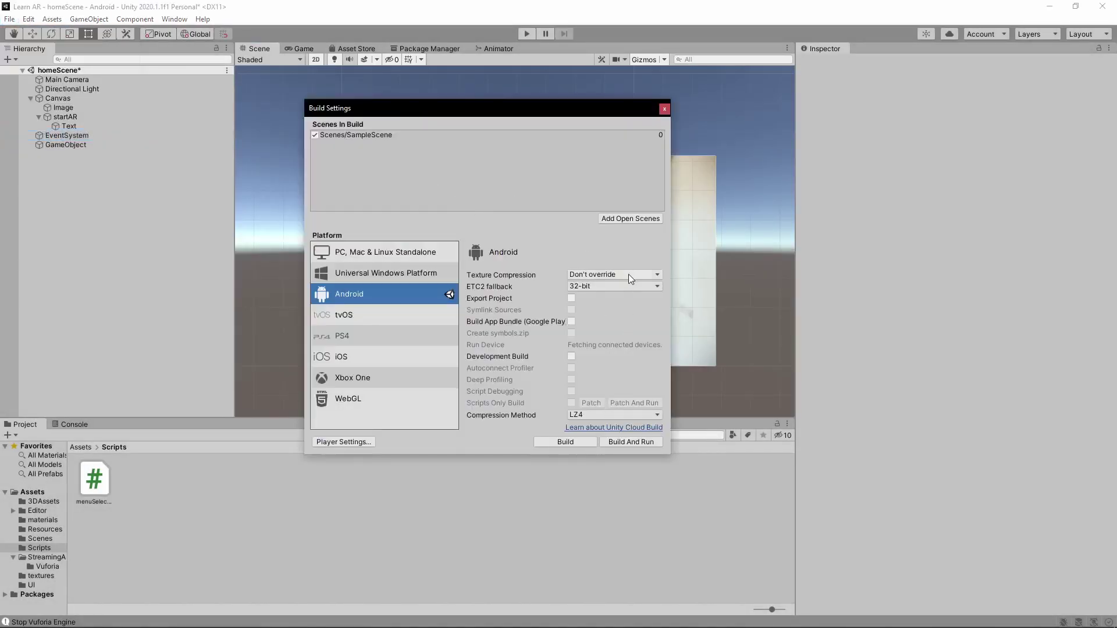
{"action": "left_click", "coordinate": [628, 220]}
{"action": "left_click", "coordinate": [664, 109]}
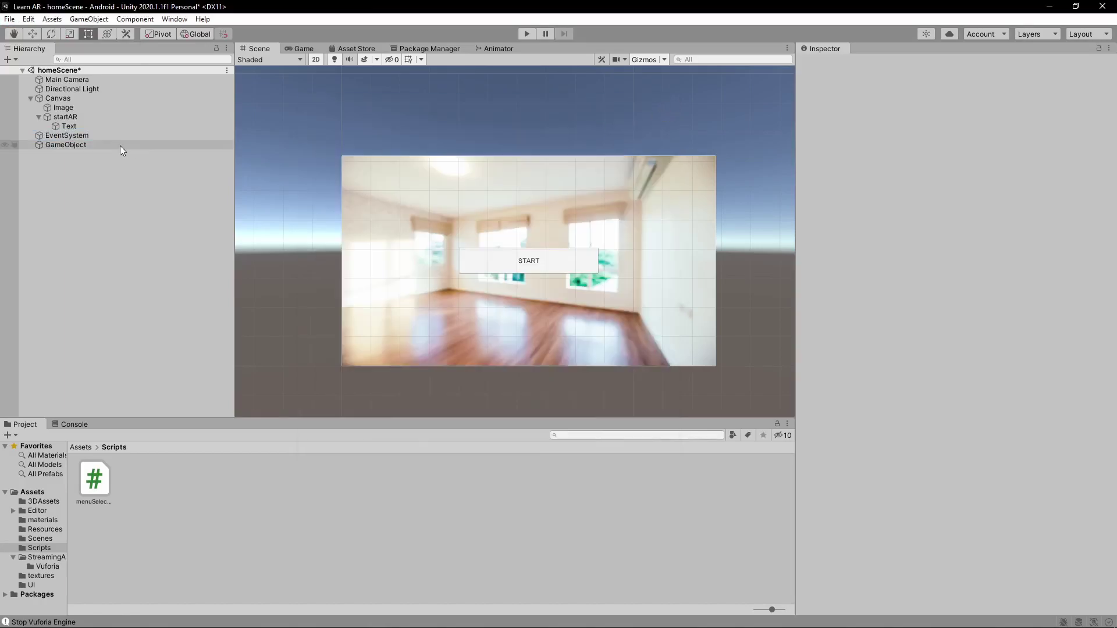
Save homeScene and open SampleScene.unity from the Scenes folder.
{"action": "key", "text": "ctrl+s"}
{"action": "key", "text": "ctrl+o"}
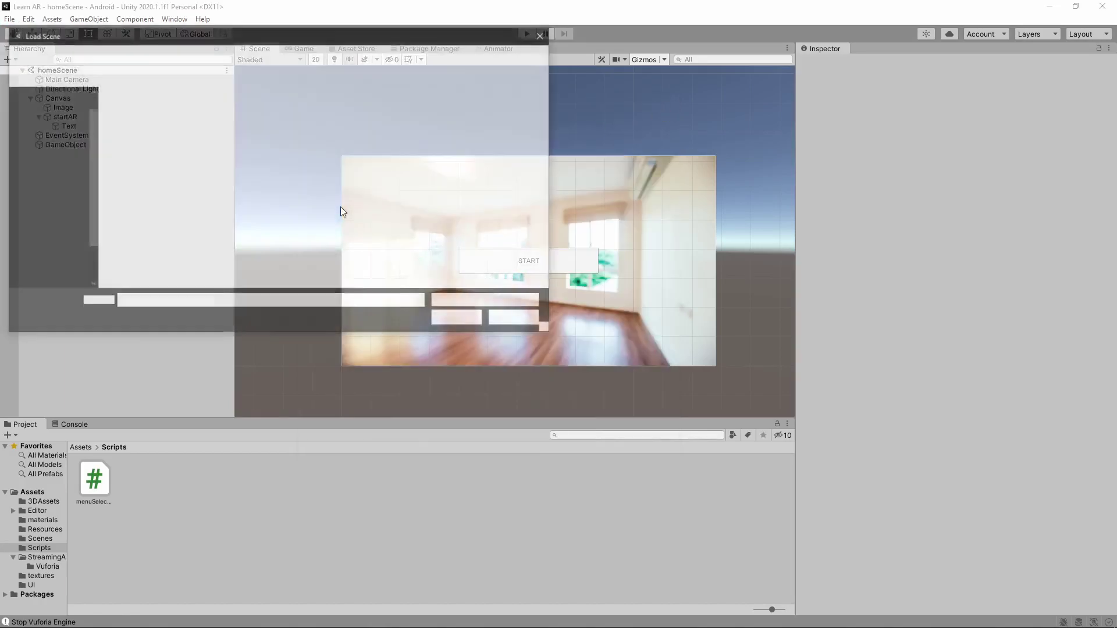
{"action": "key", "text": "Up"}
{"action": "key", "text": "Return"}
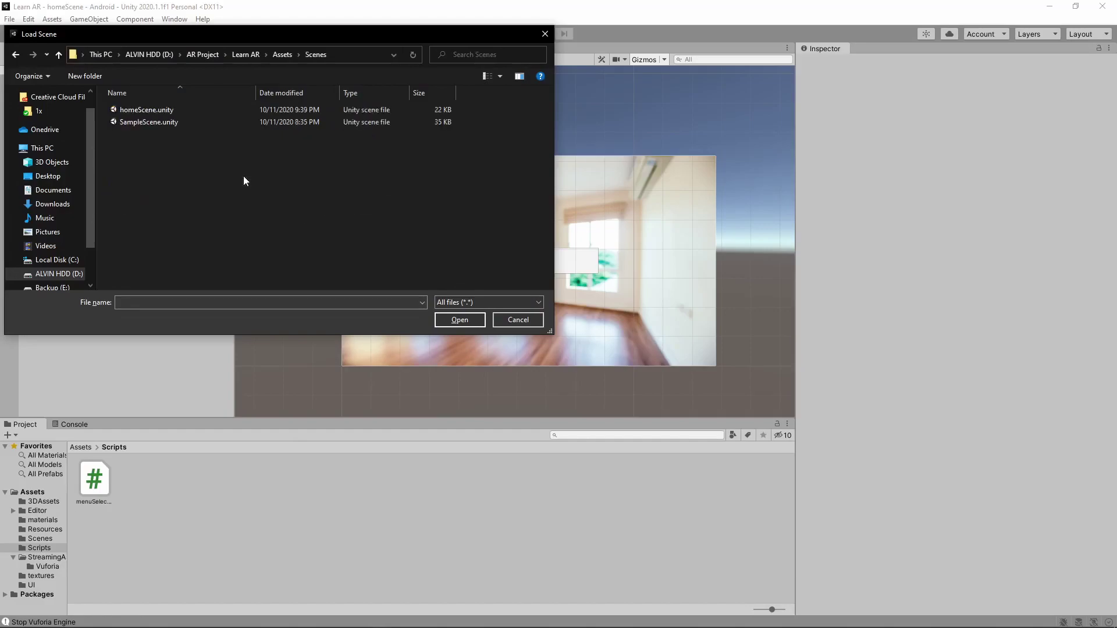
{"action": "key", "text": "Down"}
{"action": "key", "text": "Return"}
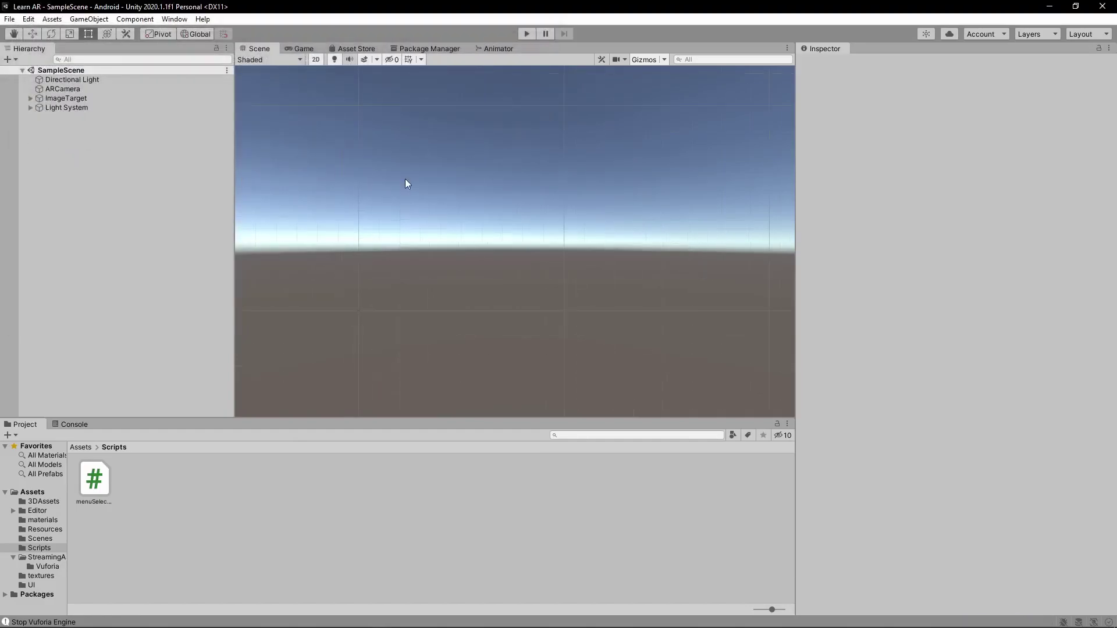
Bring the ImageTarget and its sofa into view in SampleScene, checking it in 3D and returning to 2D.
{"action": "left_click", "coordinate": [315, 60]}
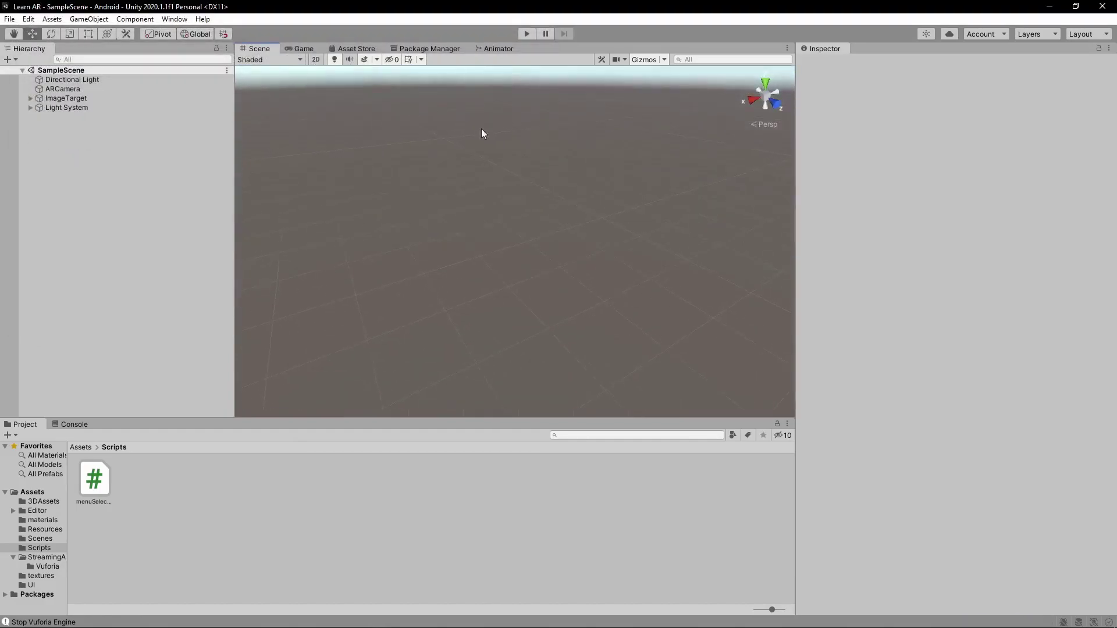
{"action": "left_click", "coordinate": [58, 98]}
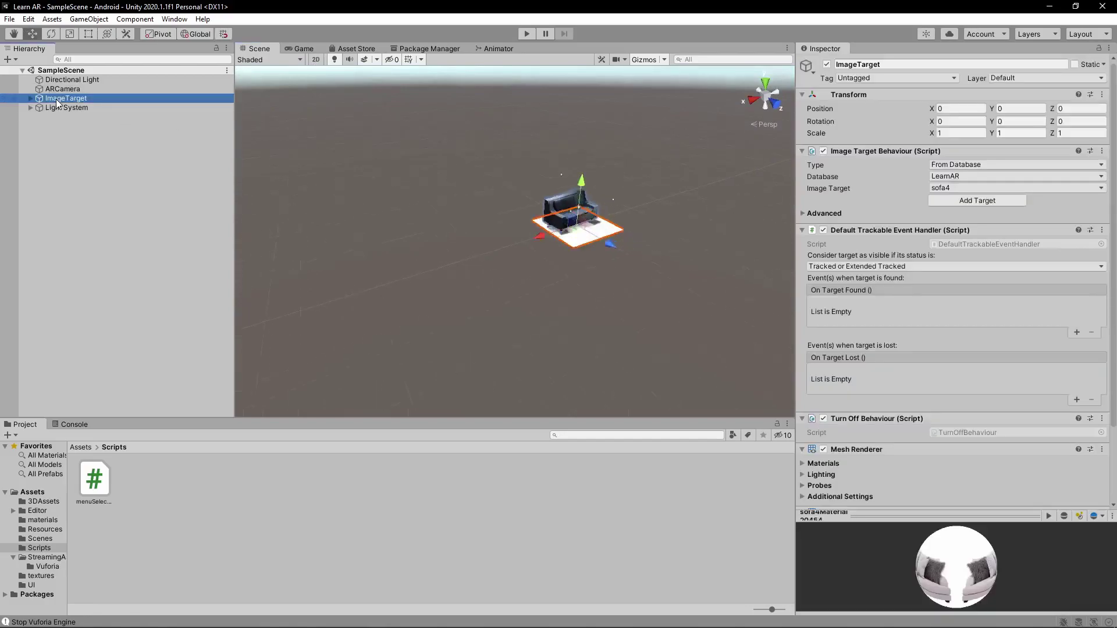
{"action": "scroll", "coordinate": [381, 143], "scroll_direction": "down", "scroll_amount": 3}
{"action": "left_click", "coordinate": [316, 60]}
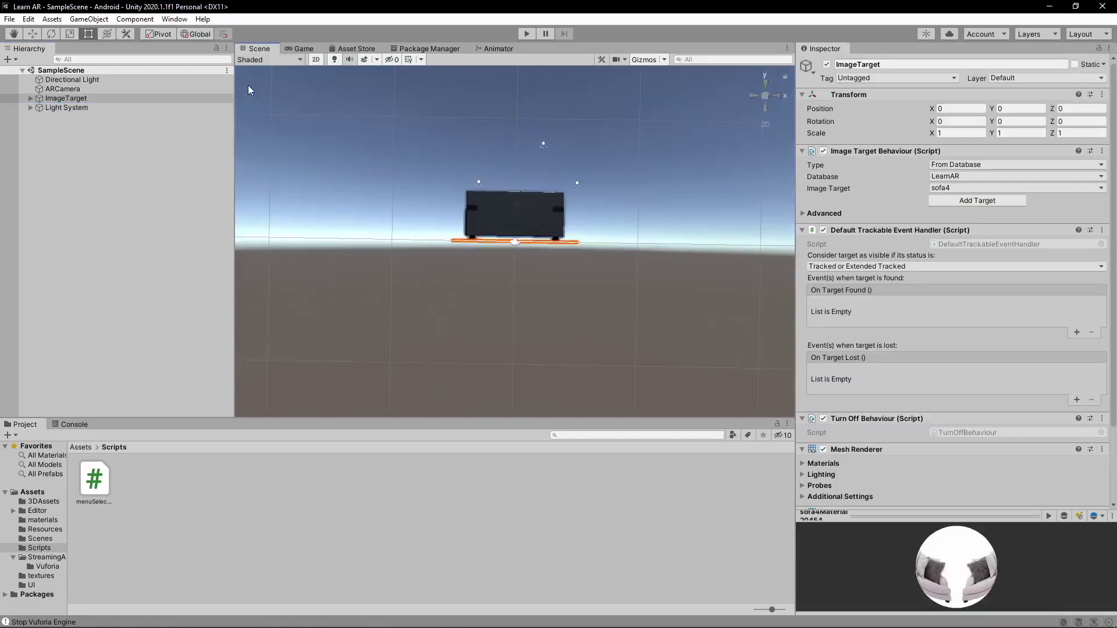
{"action": "right_click", "coordinate": [87, 173]}
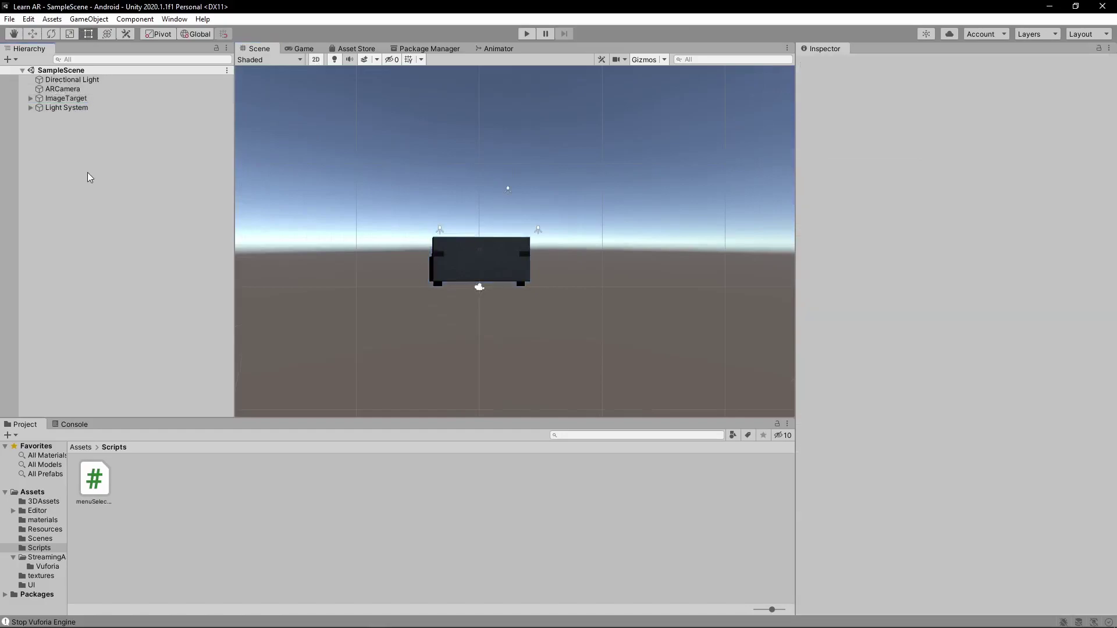
{"action": "left_click", "coordinate": [153, 411]}
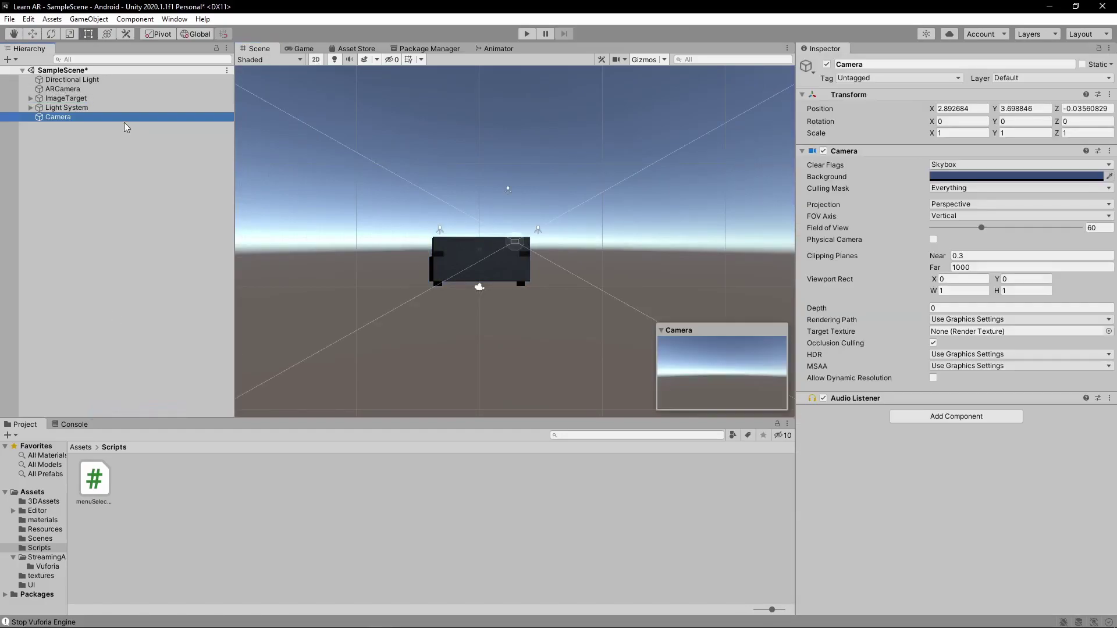
{"action": "key", "text": "ctrl+z"}
Add a Camera to SampleScene and place it first in the hierarchy, above Directional Light.
{"action": "right_click", "coordinate": [108, 150]}
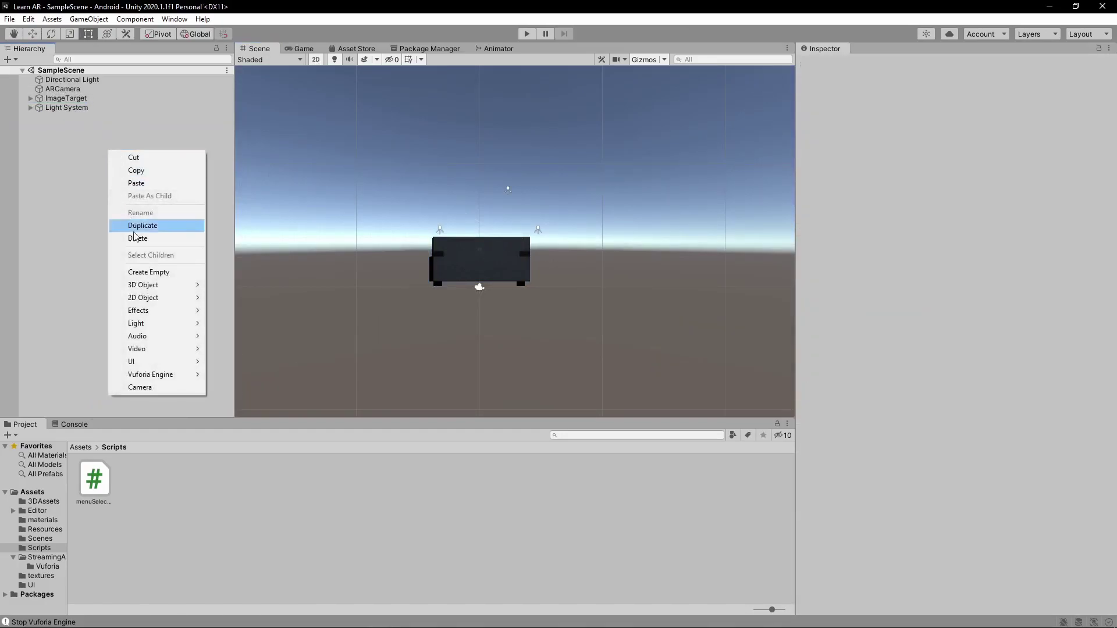
{"action": "left_click", "coordinate": [157, 388]}
{"action": "left_click_drag", "start_coordinate": [55, 117], "coordinate": [67, 76]}
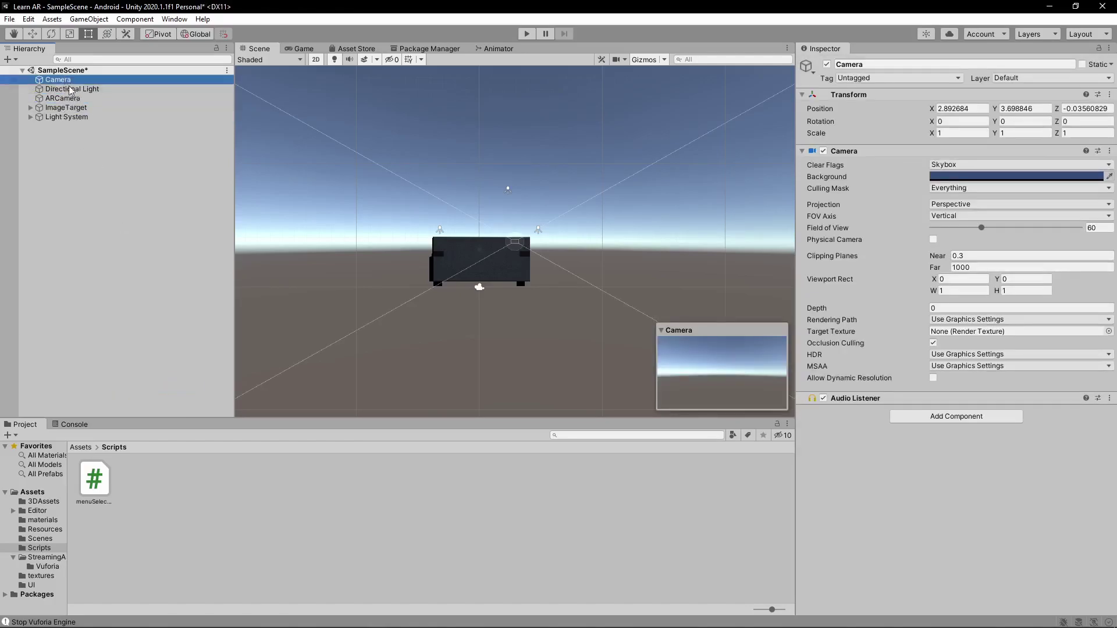
Add a UI Canvas set to Scale With Screen Size with a reference resolution of 1920 by 1080.
{"action": "right_click", "coordinate": [82, 156]}
{"action": "right_click", "coordinate": [35, 248]}
{"action": "mouse_move", "coordinate": [101, 459]}
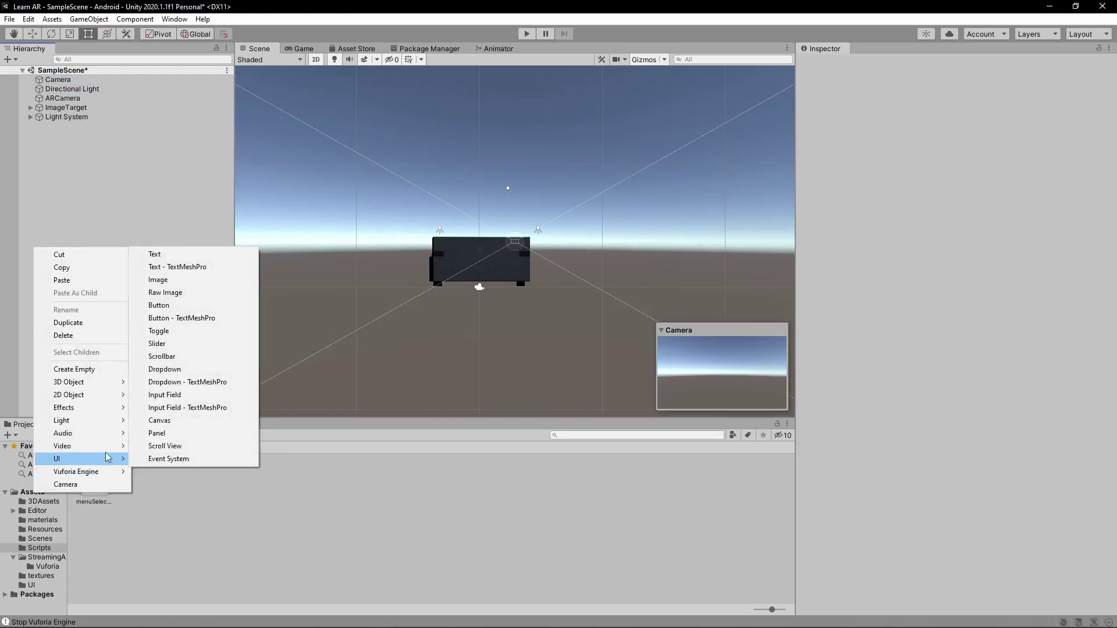
{"action": "left_click", "coordinate": [166, 420]}
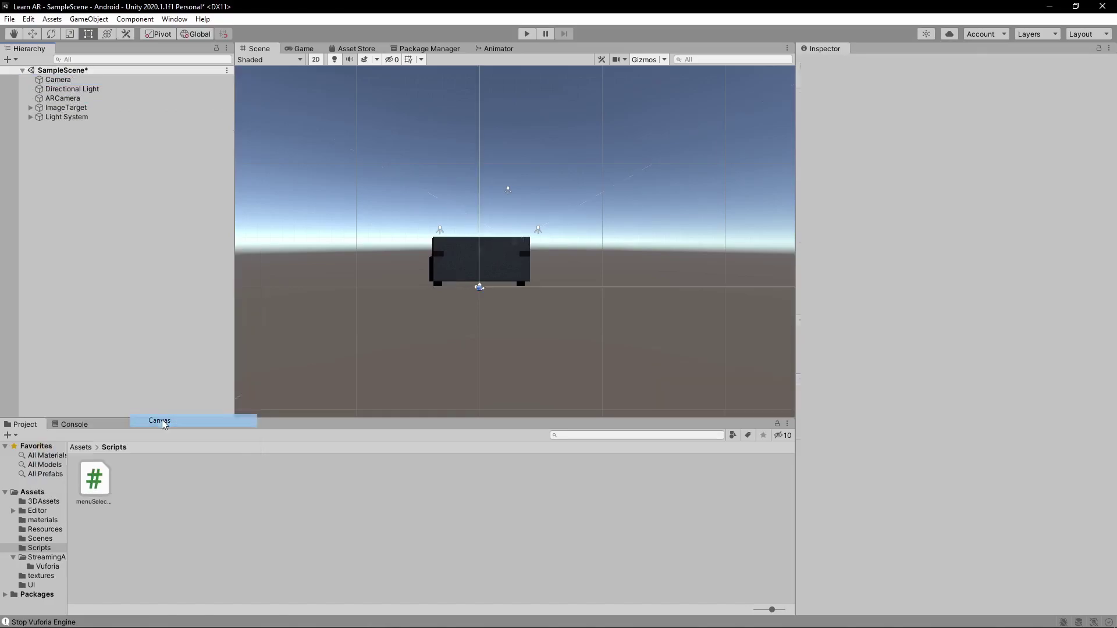
{"action": "left_click", "coordinate": [963, 335]}
{"action": "left_click", "coordinate": [966, 357]}
{"action": "left_click", "coordinate": [968, 353]}
{"action": "type", "text": "1920"}
{"action": "key", "text": "Tab"}
{"action": "type", "text": "1080"}
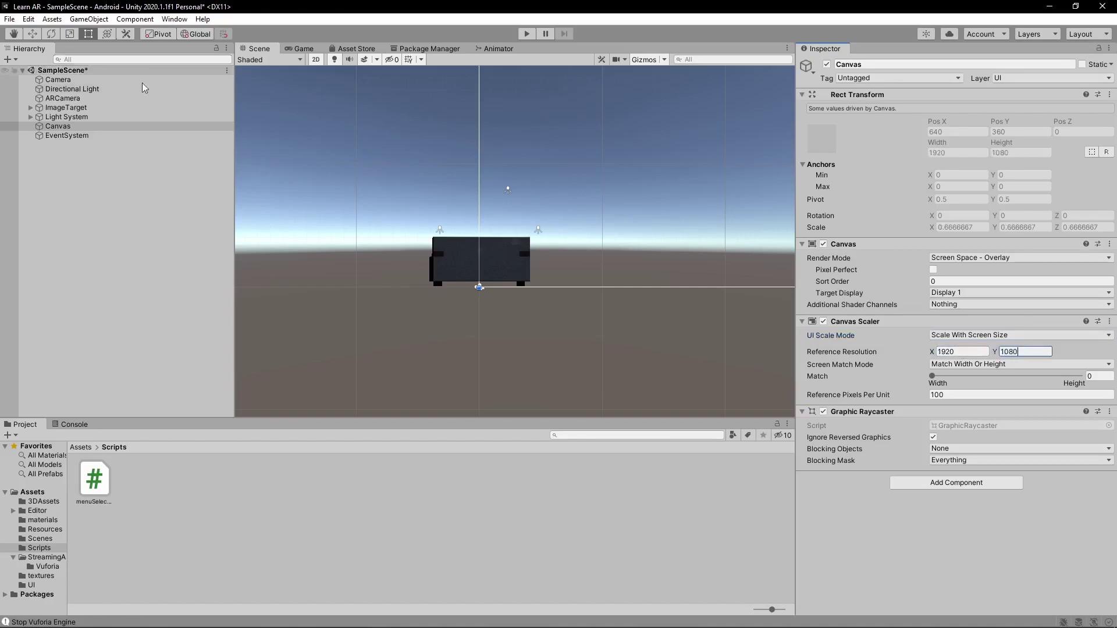
Move the Canvas directly below Camera in the hierarchy and add a UI Button as its child.
{"action": "left_click", "coordinate": [110, 125]}
{"action": "left_click_drag", "start_coordinate": [107, 123], "coordinate": [89, 86]}
{"action": "left_click", "coordinate": [99, 222]}
{"action": "right_click", "coordinate": [88, 85]}
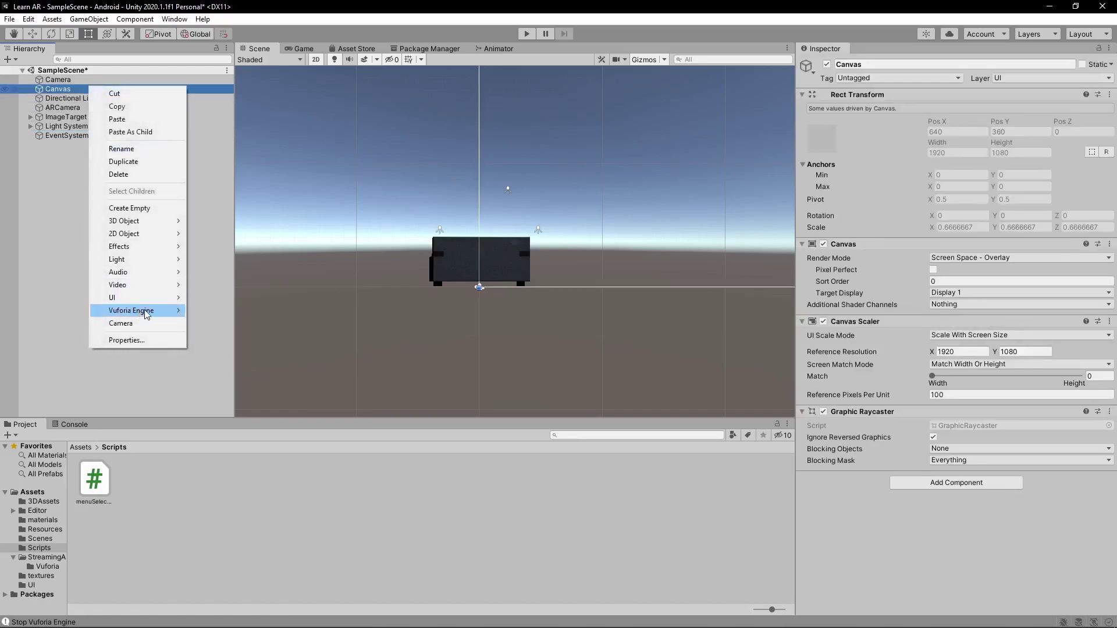
{"action": "mouse_move", "coordinate": [146, 297]}
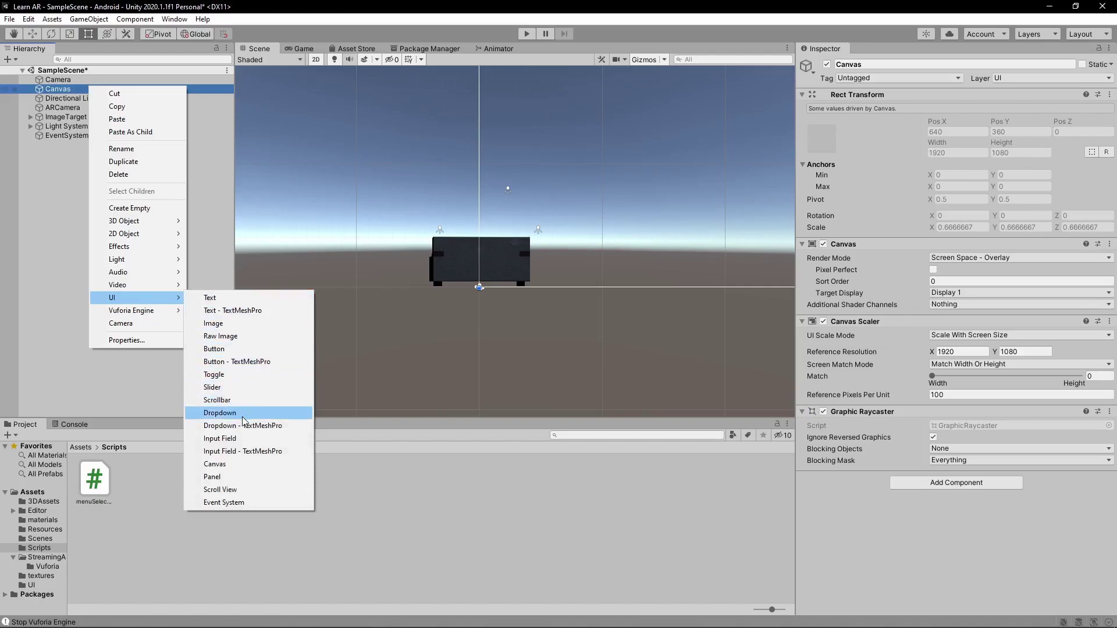
{"action": "left_click", "coordinate": [221, 349]}
Examine the new Button's placement inside the Canvas and its component settings.
{"action": "middle_click_drag", "start_coordinate": [648, 173], "coordinate": [462, 248]}
{"action": "scroll", "coordinate": [468, 245], "scroll_direction": "down", "scroll_amount": 15}
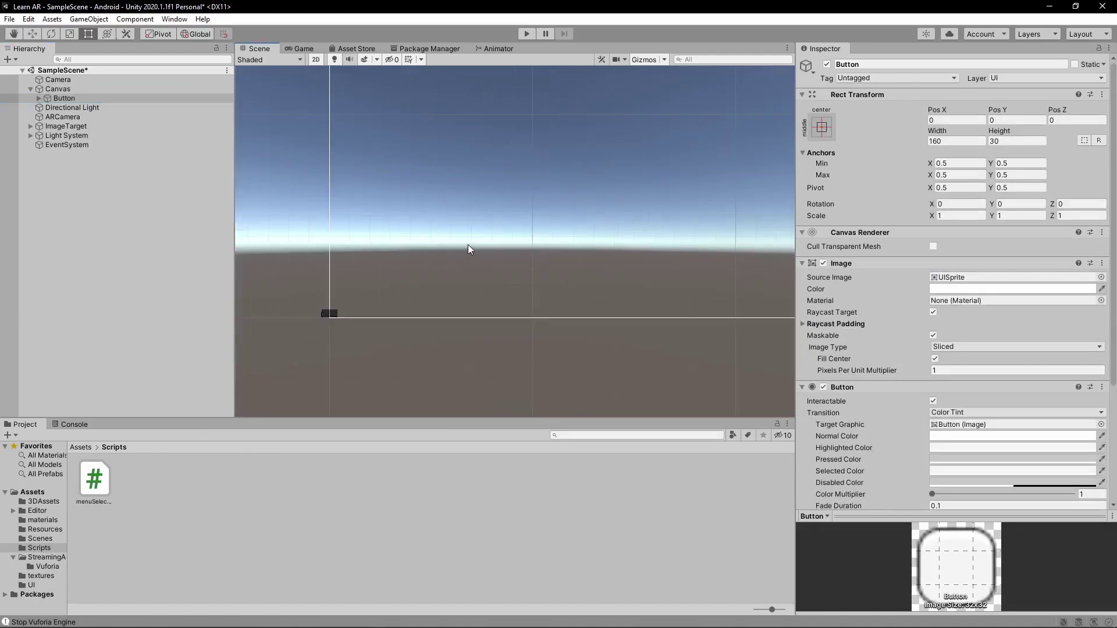
{"action": "scroll", "coordinate": [469, 244], "scroll_direction": "down", "scroll_amount": 11}
{"action": "middle_click_drag", "start_coordinate": [645, 127], "coordinate": [518, 248]}
{"action": "scroll", "coordinate": [477, 259], "scroll_direction": "up", "scroll_amount": 6}
{"action": "scroll", "coordinate": [904, 332], "scroll_direction": "down", "scroll_amount": 5}
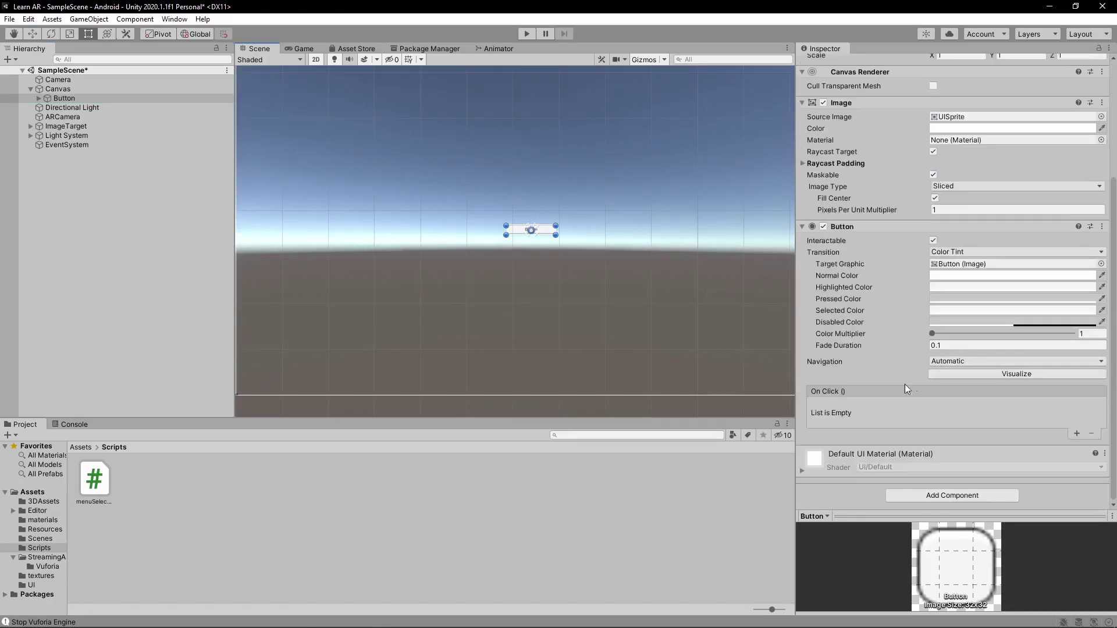
{"action": "scroll", "coordinate": [896, 387], "scroll_direction": "up", "scroll_amount": 5}
{"action": "scroll", "coordinate": [960, 286], "scroll_direction": "down", "scroll_amount": 5}
Set the Button's label text to "Home Menu" with font size 38.
{"action": "left_click", "coordinate": [38, 98]}
{"action": "left_click", "coordinate": [69, 108]}
{"action": "left_click", "coordinate": [957, 223]}
{"action": "type", "text": "Go Back"}
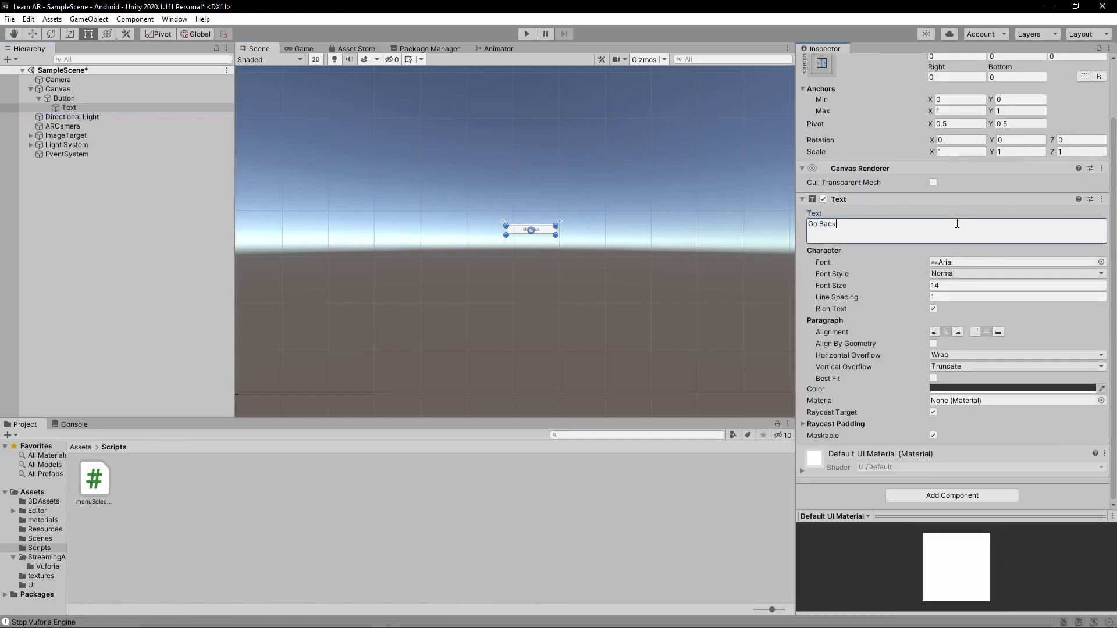
{"action": "type", "text": " Into Menu"}
{"action": "key", "text": "ctrl+a"}
{"action": "type", "text": "Pre"}
{"action": "left_click", "coordinate": [938, 286]}
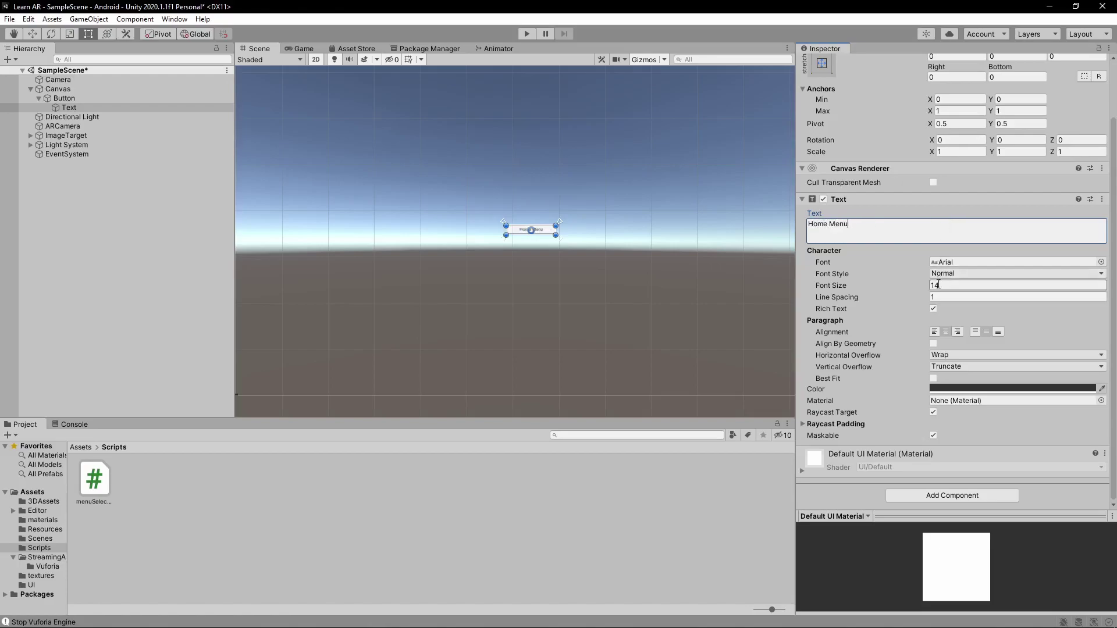
{"action": "type", "text": "38"}
Enlarge the Button around its centre to about 843 wide and 194 high.
{"action": "left_click", "coordinate": [140, 98]}
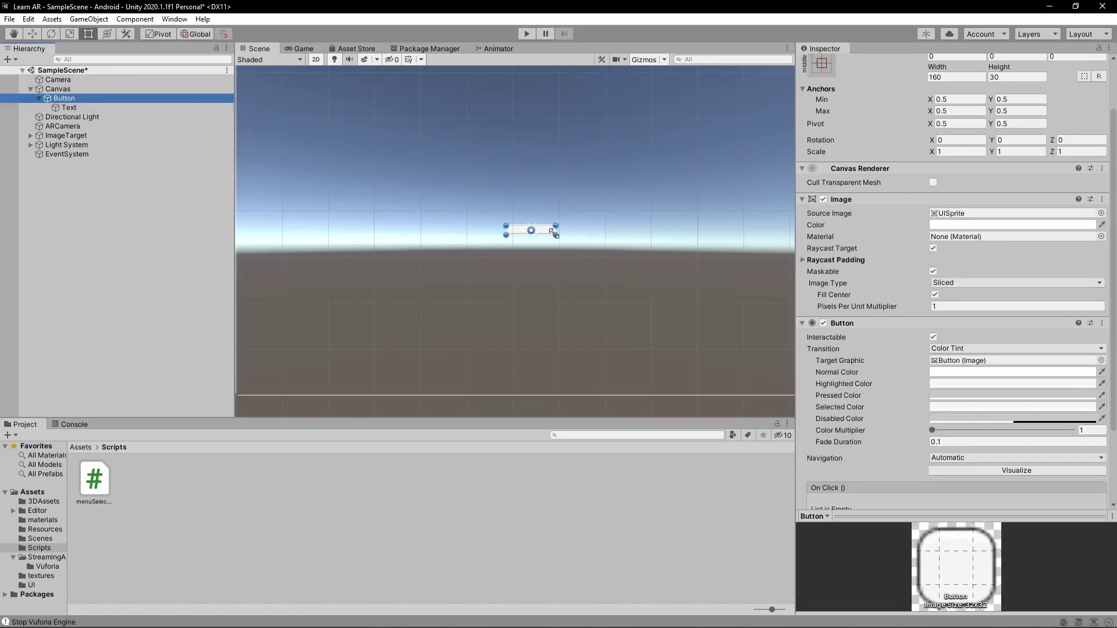
{"action": "left_click", "coordinate": [554, 233]}
{"action": "mouse_move", "coordinate": [556, 234]}
{"action": "middle_mouse_down"}
{"action": "mouse_move", "coordinate": [571, 235]}
{"action": "mouse_move", "coordinate": [553, 236]}
{"action": "middle_mouse_up"}
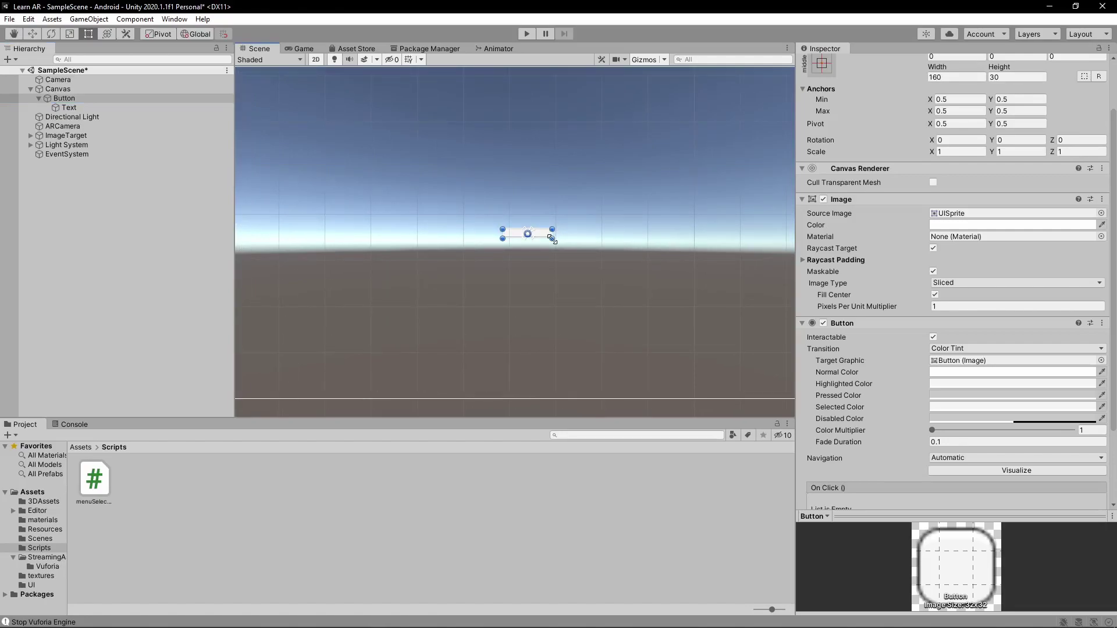
{"action": "left_click_drag", "start_coordinate": [552, 238], "coordinate": [657, 263], "text": "alt"}
{"action": "middle_click_drag", "start_coordinate": [545, 136], "coordinate": [505, 171]}
{"action": "scroll", "coordinate": [505, 170], "scroll_direction": "down", "scroll_amount": 6}
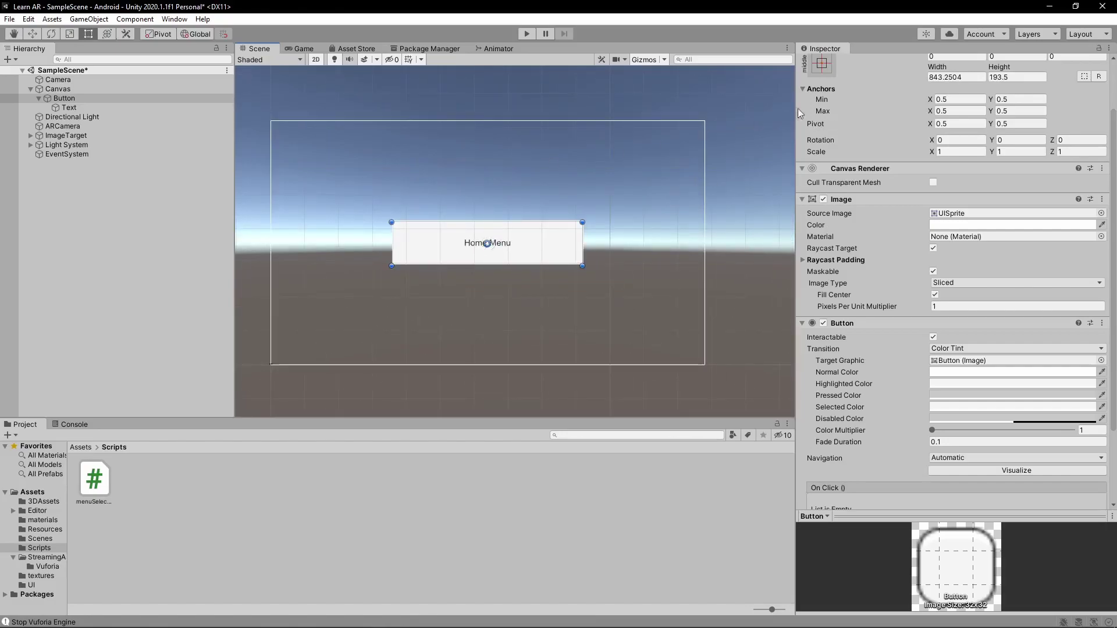
Anchor and position the Button at the Canvas's bottom centre, then raise it to a Y position of about 169.
{"action": "left_click", "coordinate": [822, 67]}
{"action": "left_click", "coordinate": [888, 212], "text": "alt"}
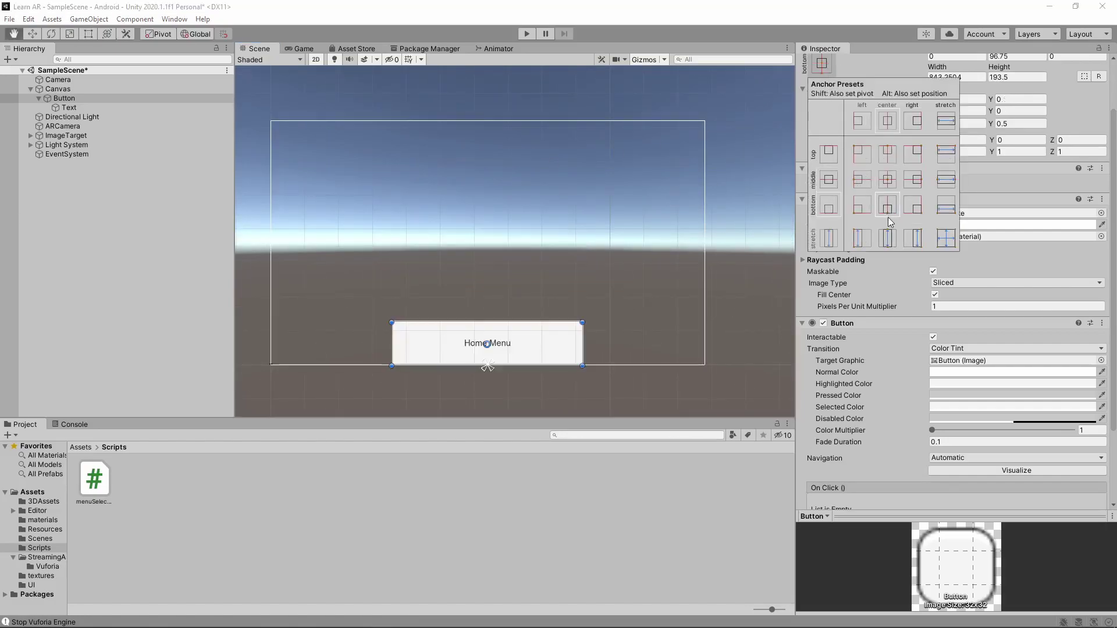
{"action": "left_click_drag", "start_coordinate": [550, 348], "coordinate": [541, 327]}
{"action": "middle_click_drag", "start_coordinate": [579, 298], "coordinate": [603, 263]}
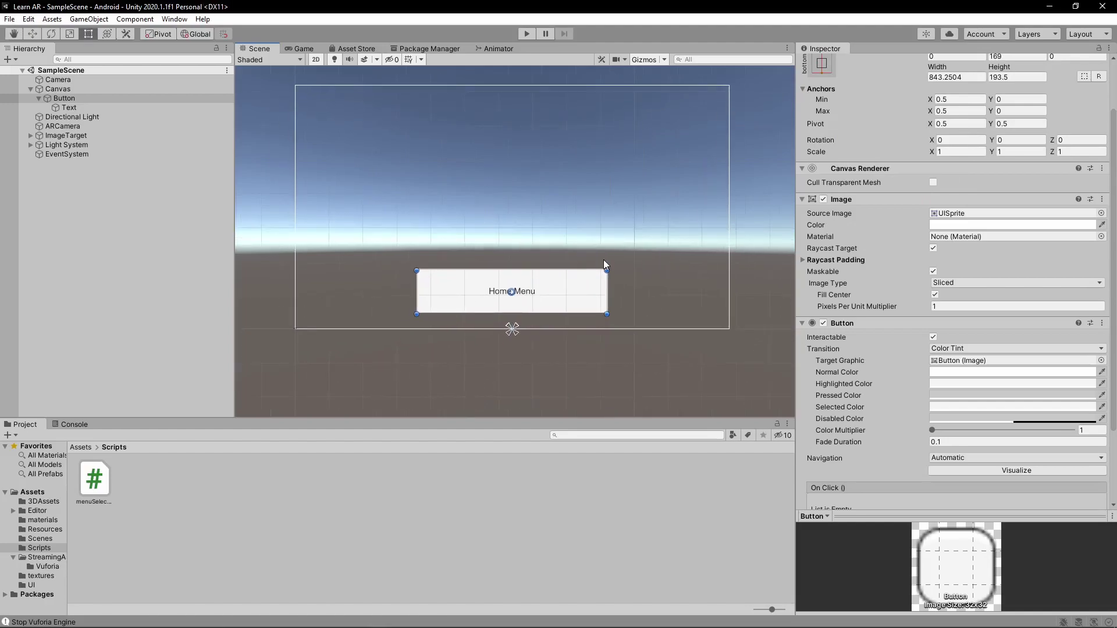
Open the menuSelection script in Visual Studio and declare a public void backMain() method after arScene().
{"action": "left_click", "coordinate": [170, 262]}
{"action": "left_click", "coordinate": [103, 467]}
{"action": "double_click", "coordinate": [103, 463]}
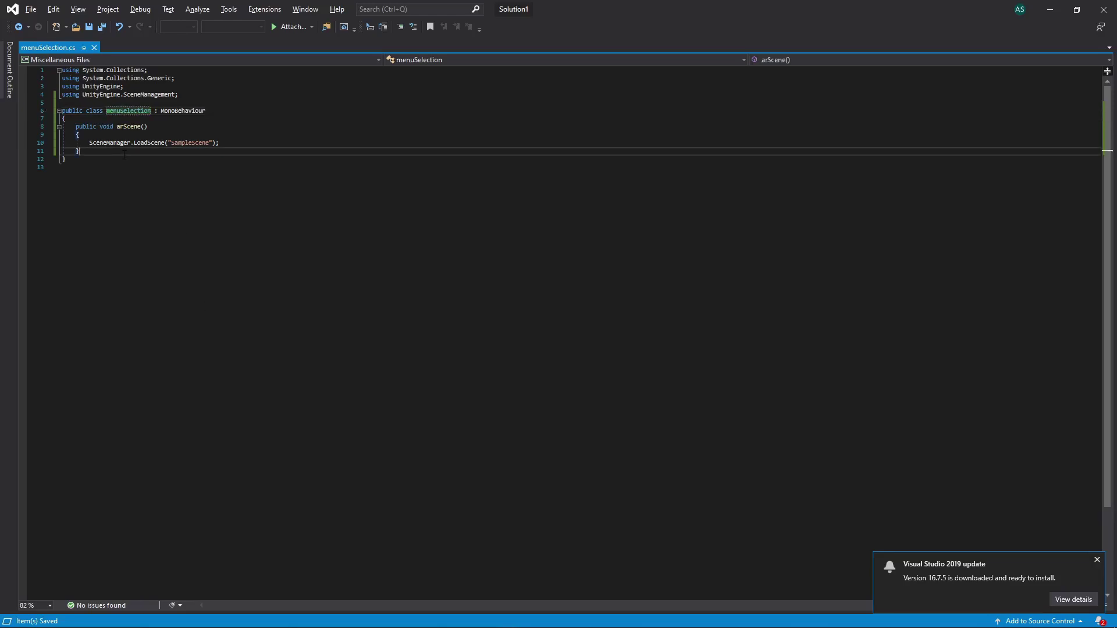
{"action": "key", "text": "Return"}
{"action": "type", "text": "pu"}
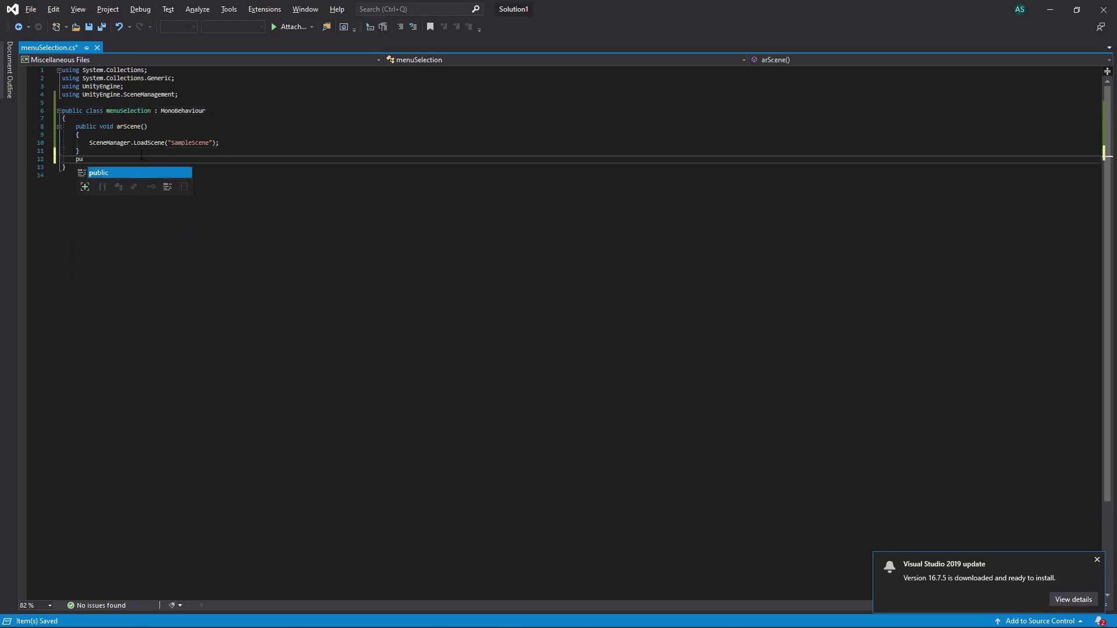
{"action": "type", "text": "blic void bac"}
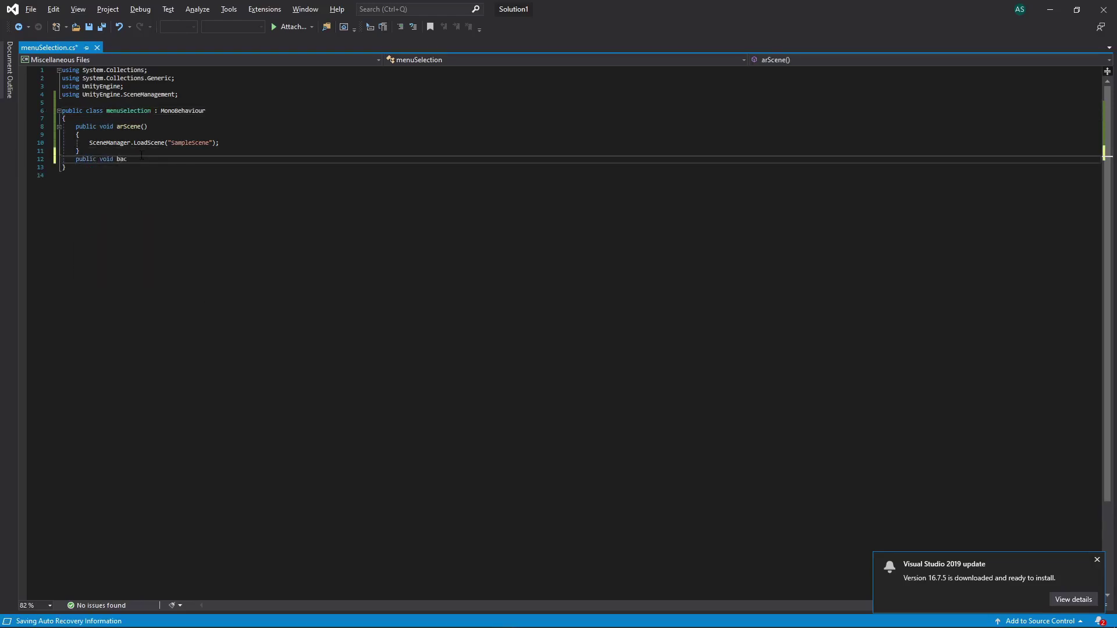
{"action": "type", "text": "kMain()"}
Write the backMain body with a SceneManager.LoadScene("") call, leaving the scene name empty, and save the script.
{"action": "key", "text": "Return"}
{"action": "type", "text": "{"}
{"action": "key", "text": "Return"}
{"action": "type", "text": "SceneM"}
{"action": "type", "text": "anager.LoadScene"}
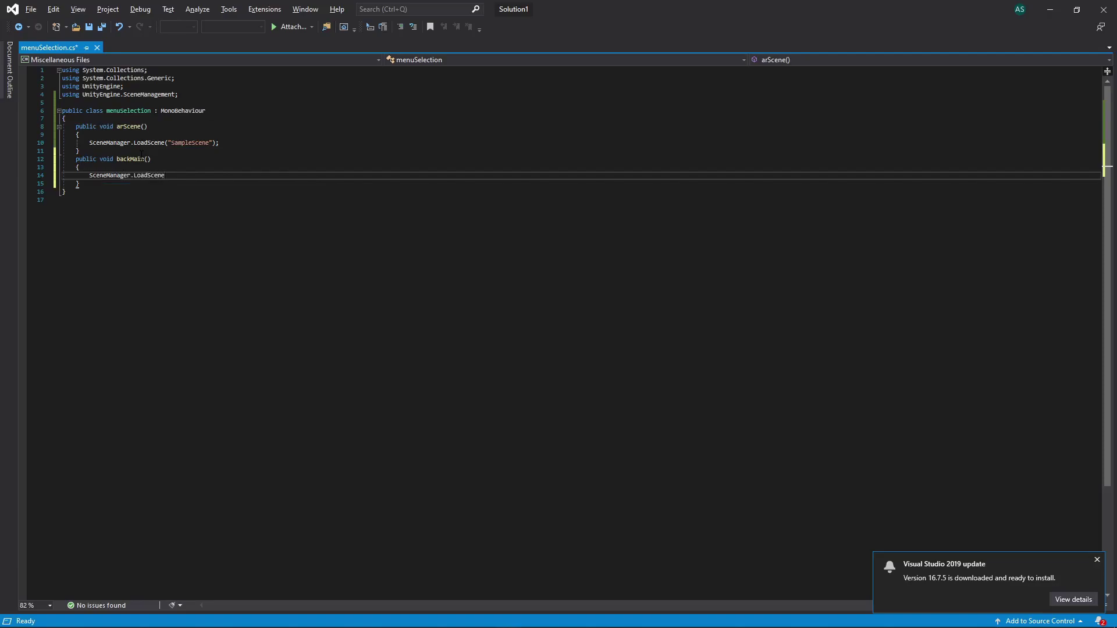
{"action": "type", "text": "(\"\");"}
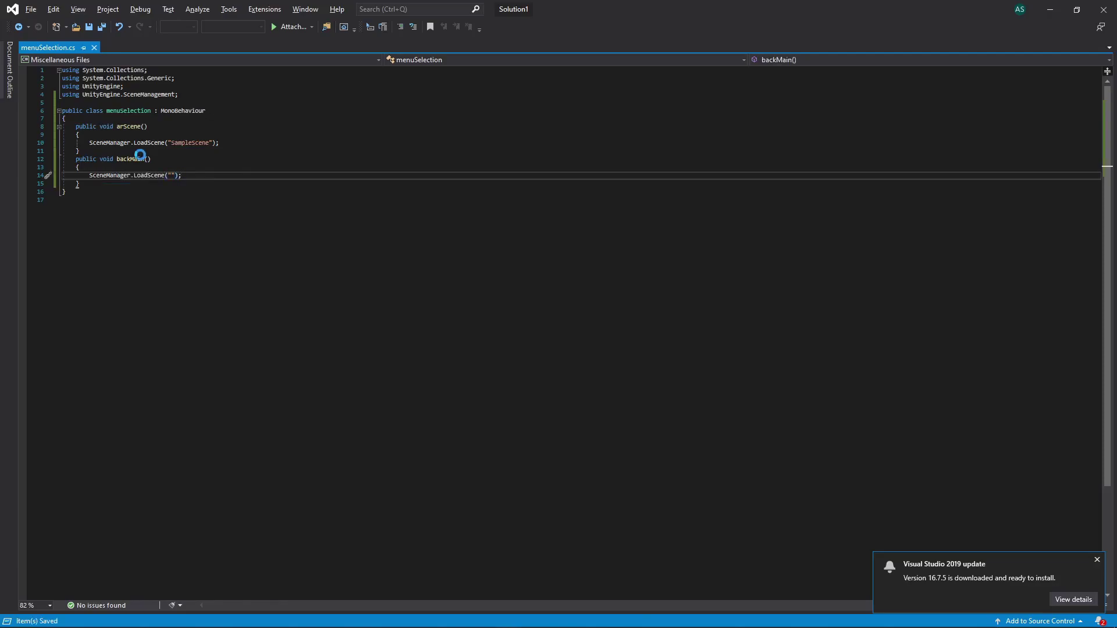
In Unity, copy the homeScene file name from the Scenes folder in the Load Scene dialog, leaving SampleScene open.
{"action": "key", "text": "alt+Tab"}
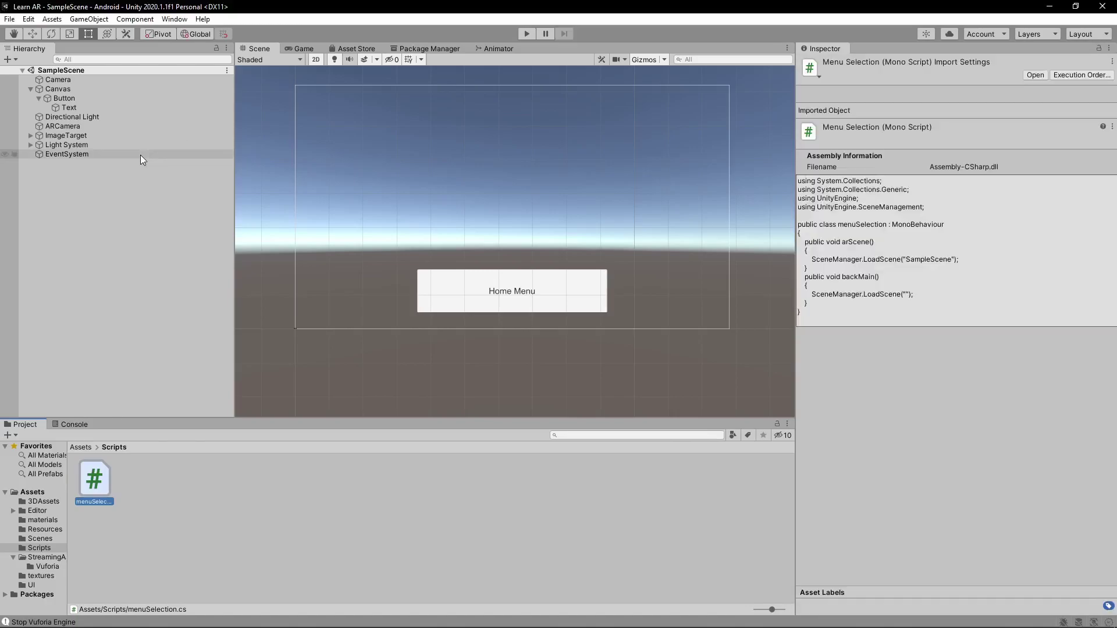
{"action": "key", "text": "ctrl+o"}
{"action": "double_click", "coordinate": [134, 154]}
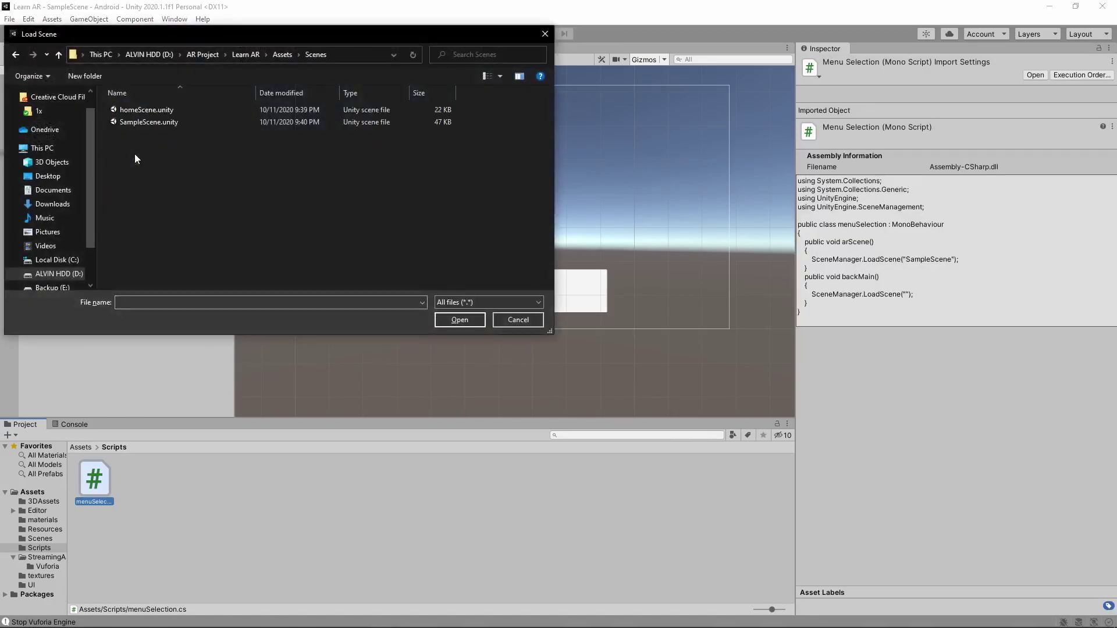
{"action": "left_click", "coordinate": [167, 113]}
{"action": "left_click", "coordinate": [167, 113]}
{"action": "key", "text": "ctrl+c"}
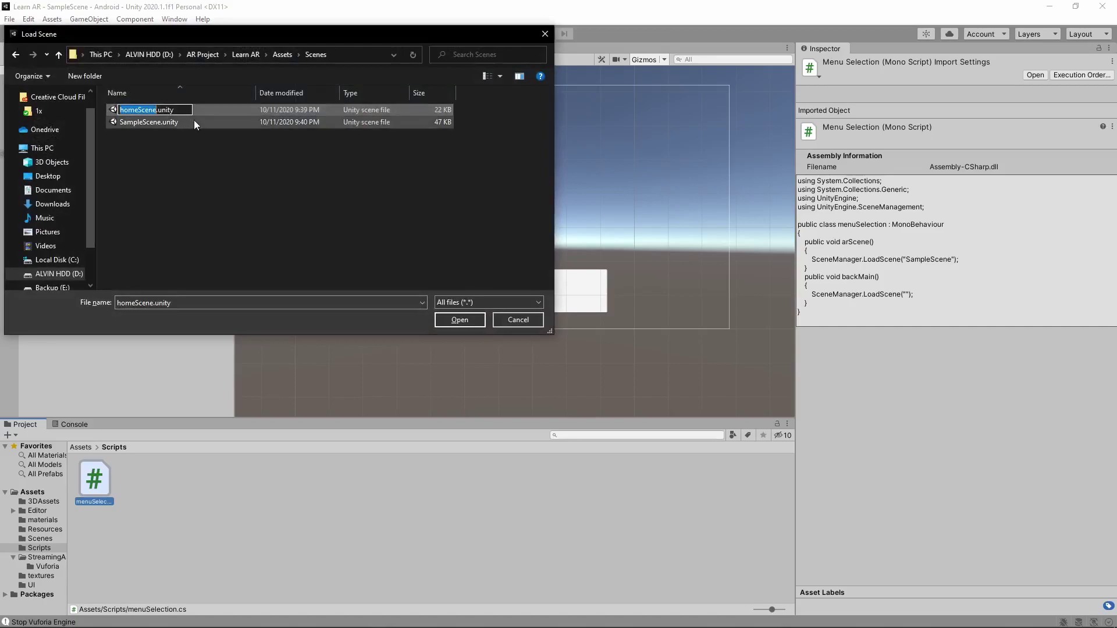
{"action": "key", "text": "Return"}
{"action": "key", "text": "Return"}
Back in Visual Studio, paste homeScene as the scene name in backMain's LoadScene call and save the script.
{"action": "key", "text": "alt+Tab"}
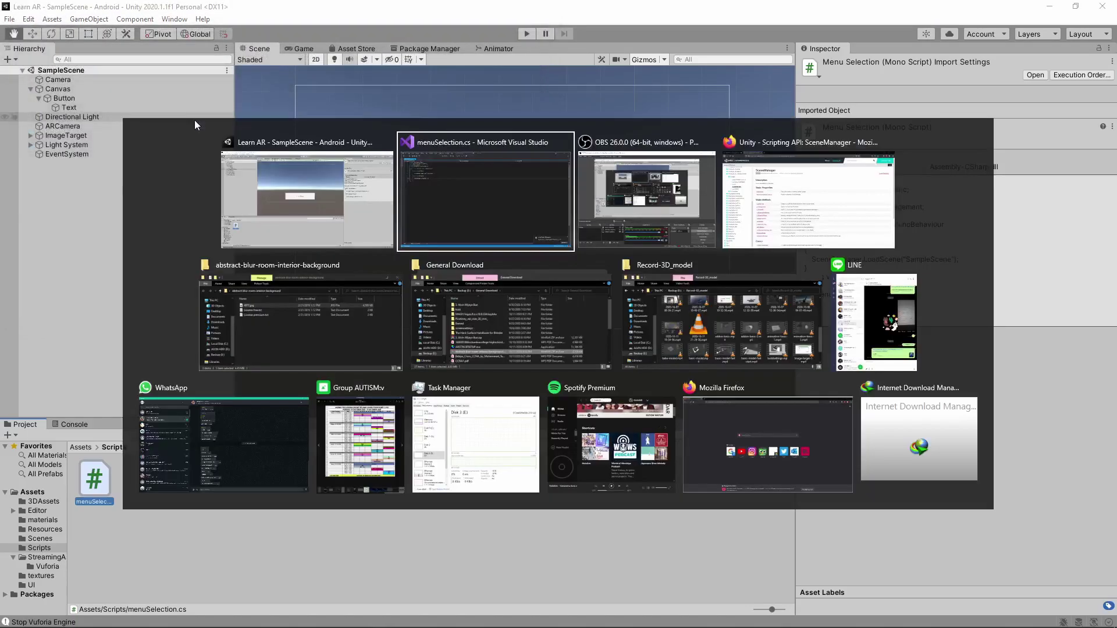
{"action": "key", "text": "ctrl+v"}
{"action": "key", "text": "ctrl+s"}
{"action": "key", "text": "Down"}
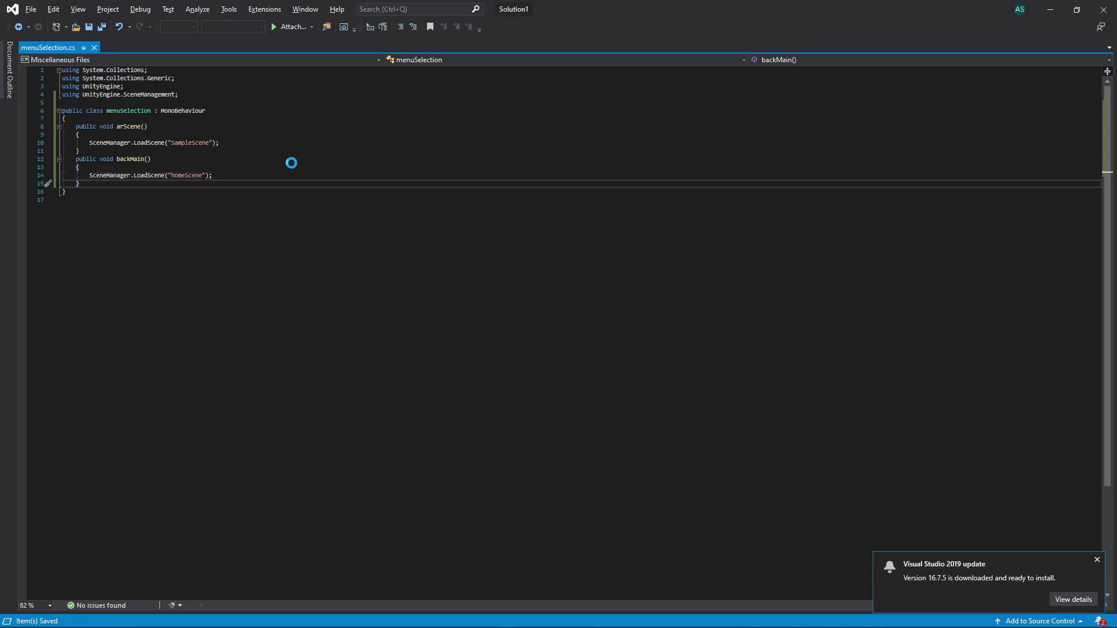
In Unity, create an empty GameObject in SampleScene and attach the menuSelection script to it.
{"action": "key", "text": "alt+Tab"}
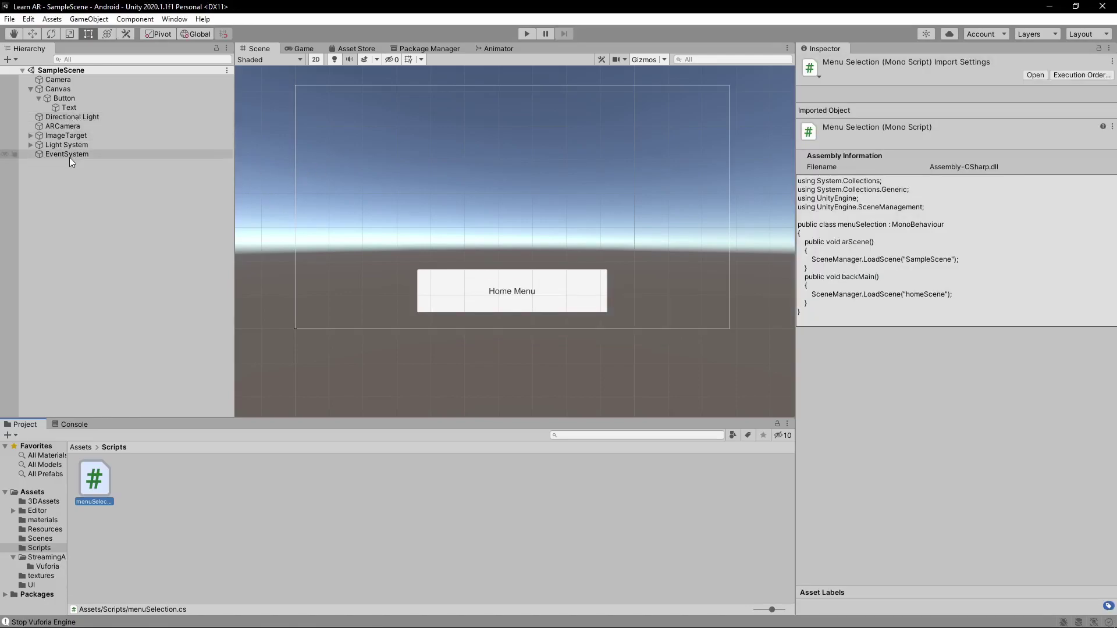
{"action": "right_click", "coordinate": [86, 213]}
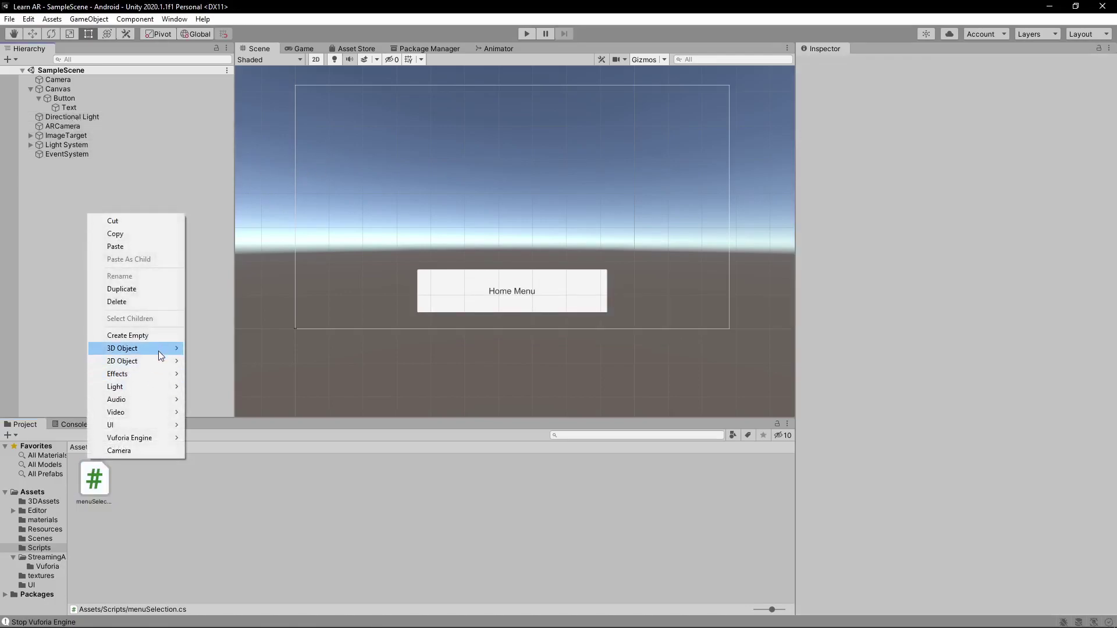
{"action": "left_click", "coordinate": [148, 336]}
{"action": "left_click_drag", "start_coordinate": [96, 477], "coordinate": [71, 163]}
Add an On Click entry to the Home Menu Button that targets GameObject and calls menuSelection's backMain().
{"action": "left_click", "coordinate": [86, 98]}
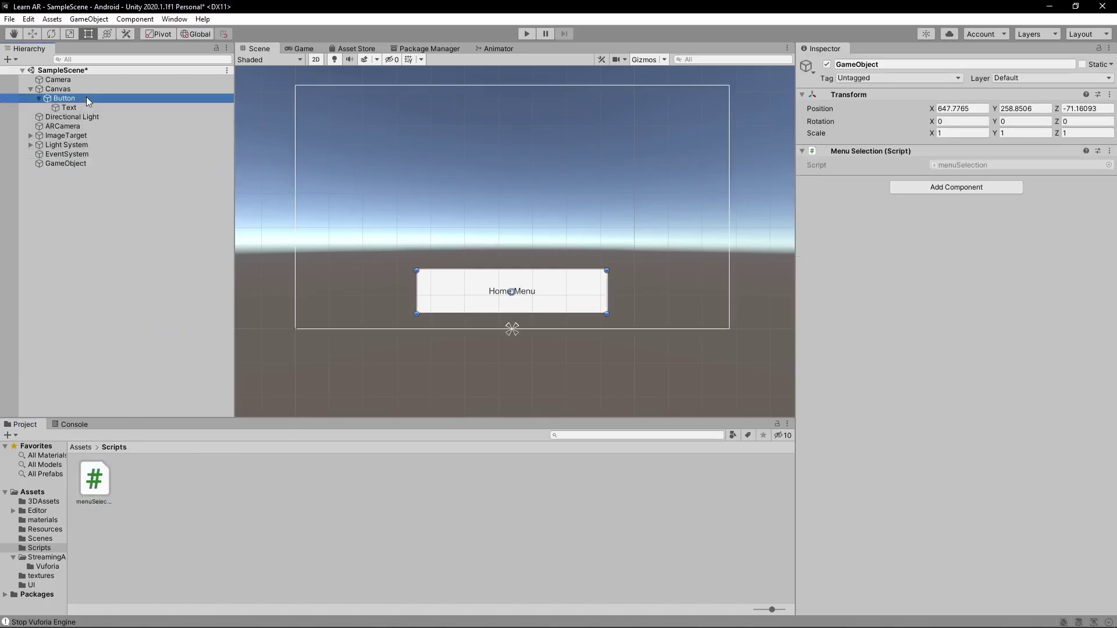
{"action": "left_click_drag", "start_coordinate": [54, 166], "coordinate": [949, 353]}
{"action": "left_click", "coordinate": [1077, 434]}
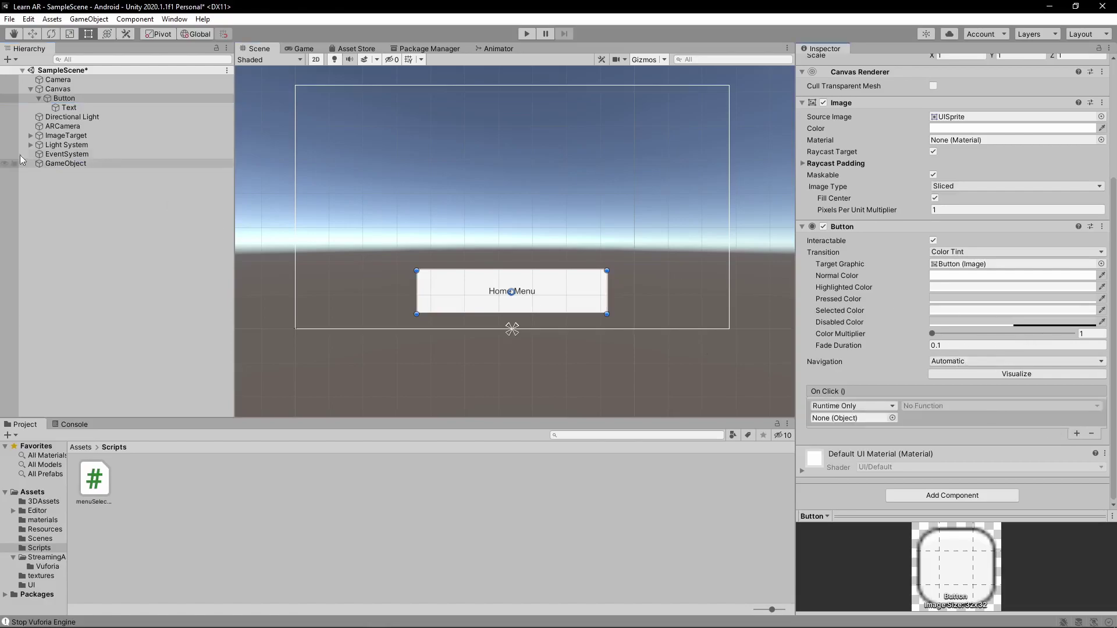
{"action": "left_click_drag", "start_coordinate": [61, 163], "coordinate": [874, 420]}
{"action": "left_click", "coordinate": [933, 404]}
{"action": "mouse_move", "coordinate": [954, 460]}
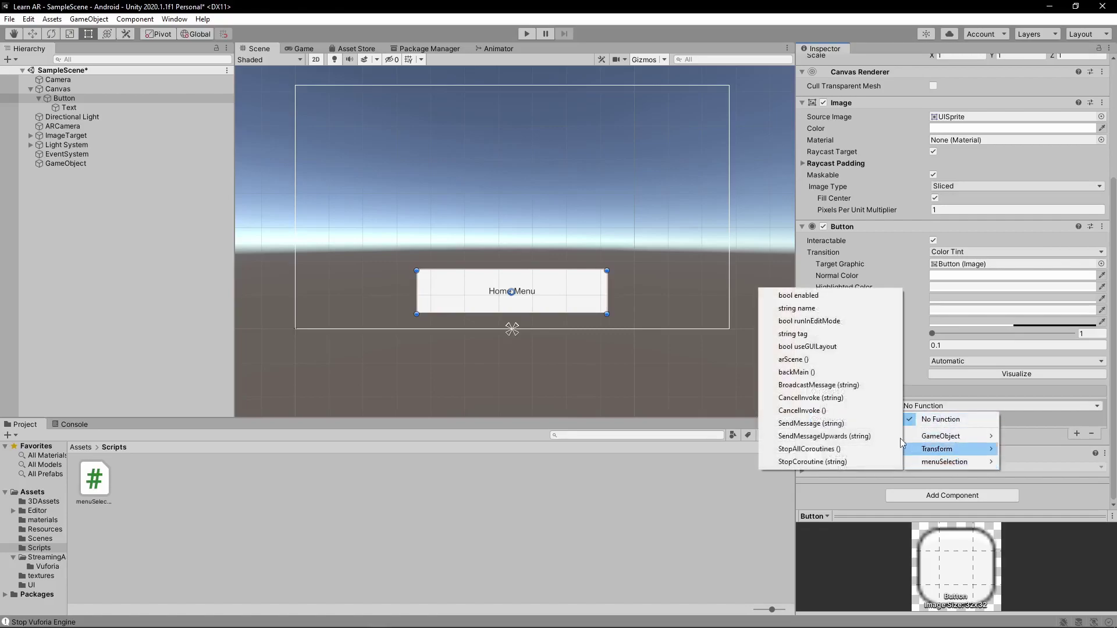
{"action": "left_click", "coordinate": [825, 372]}
Play-test switching between the scenes with the Home Menu and START buttons, stop playback and save SampleScene.
{"action": "left_click", "coordinate": [535, 33]}
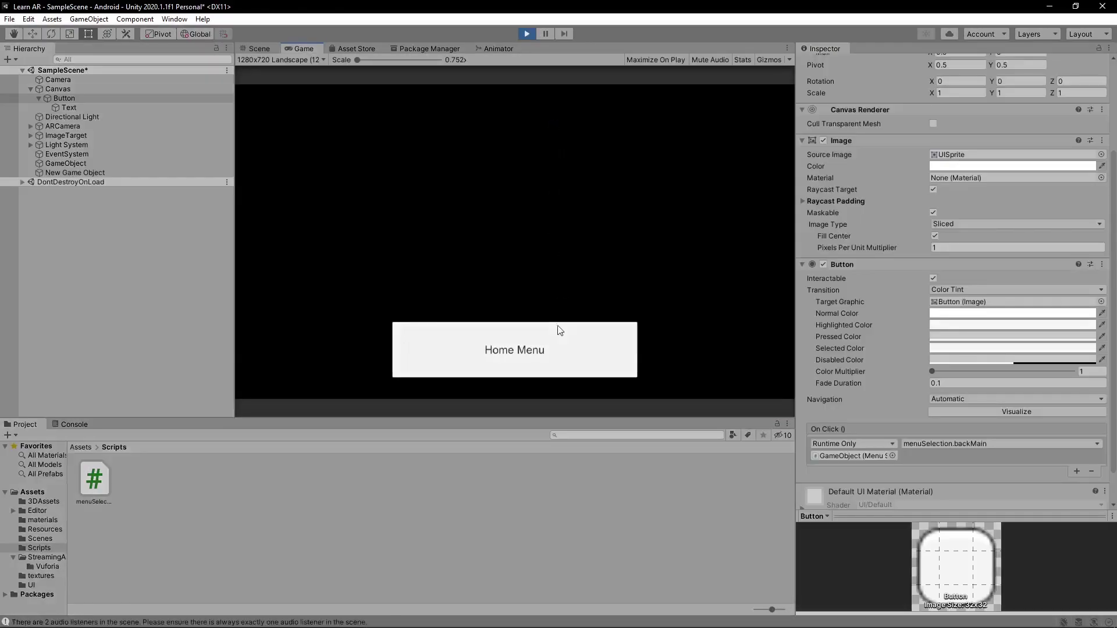
{"action": "left_click", "coordinate": [514, 343]}
{"action": "left_click", "coordinate": [494, 235]}
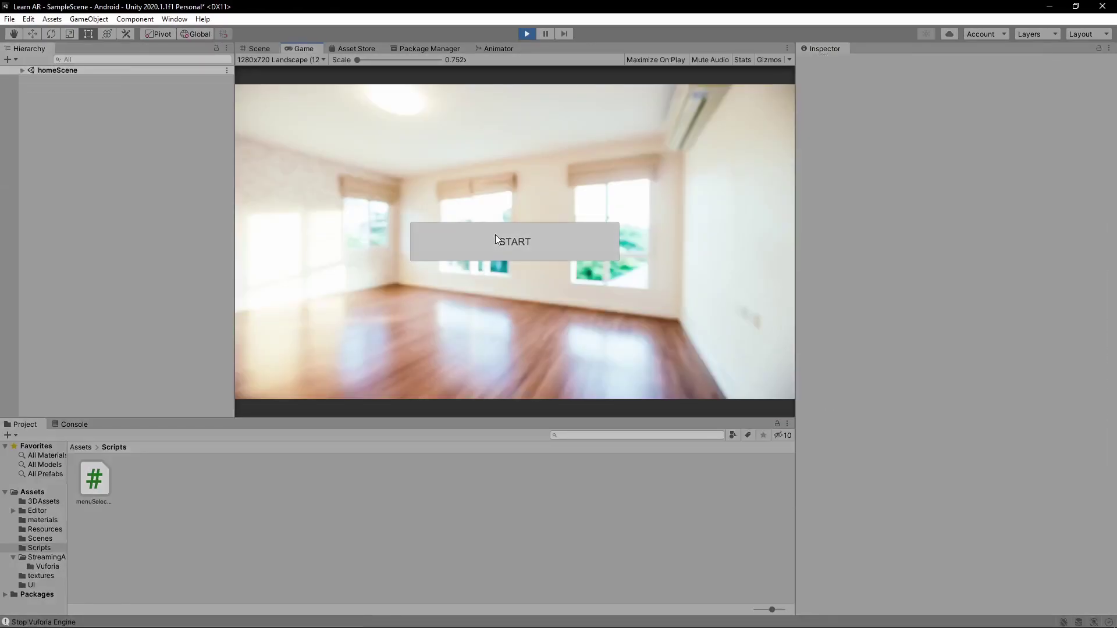
{"action": "left_click", "coordinate": [525, 354]}
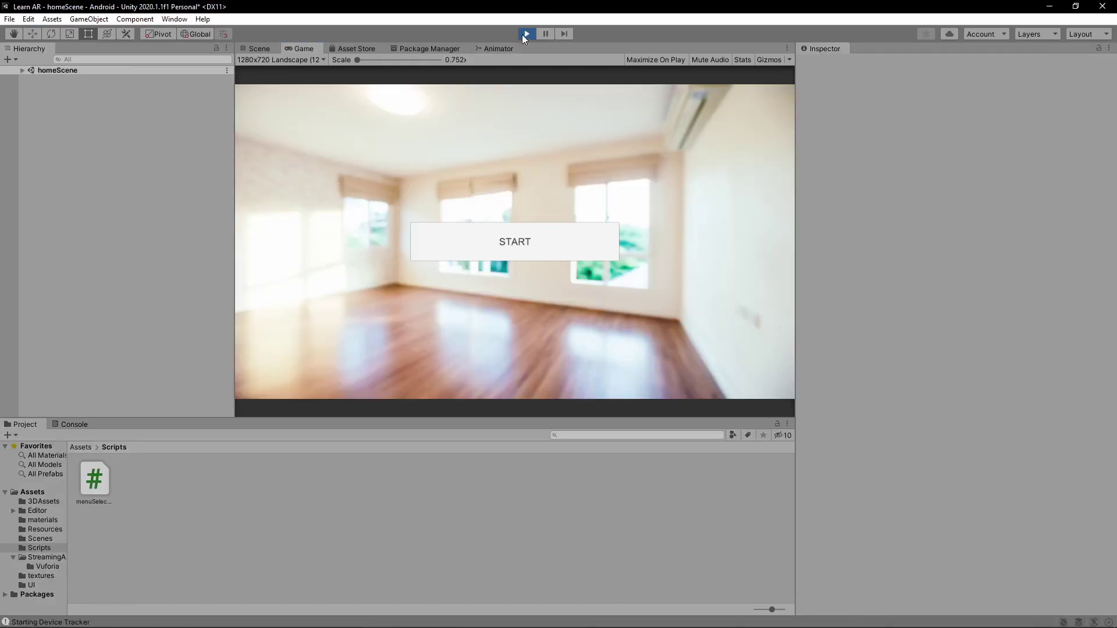
{"action": "left_click", "coordinate": [525, 36]}
{"action": "key", "text": "ctrl+s"}
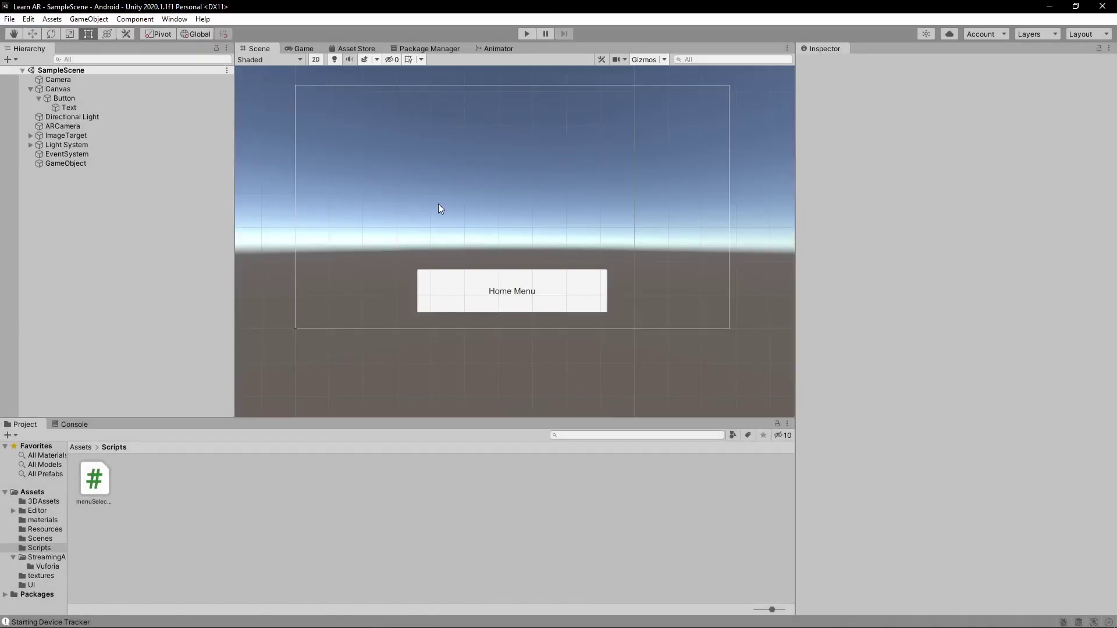
{"action": "key", "text": "alt+Tab"}
{"action": "key", "text": "alt+Tab"}
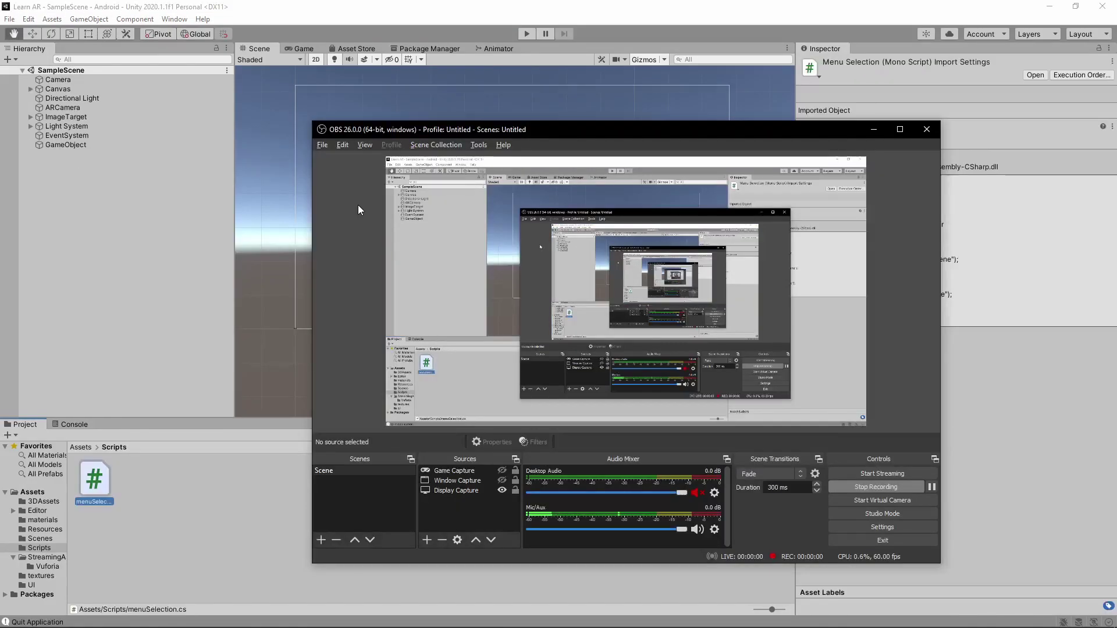
{"action": "key", "text": "alt+Tab"}
{"action": "middle_click_drag", "start_coordinate": [353, 201], "coordinate": [358, 213]}
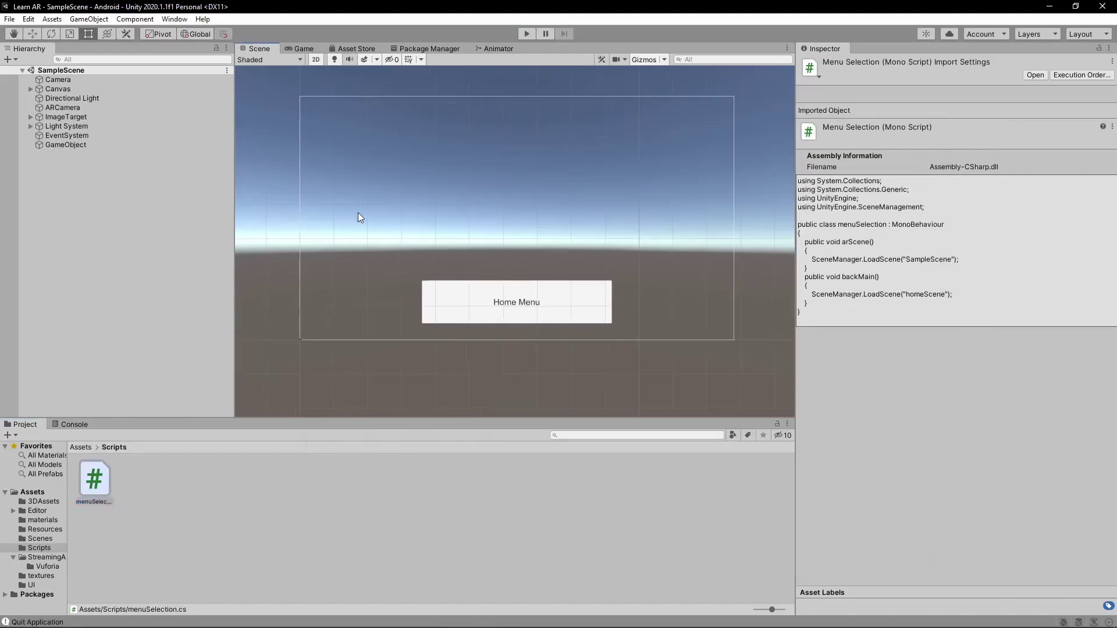
Open homeScene from the project's Scenes folder.
{"action": "key", "text": "ctrl+o"}
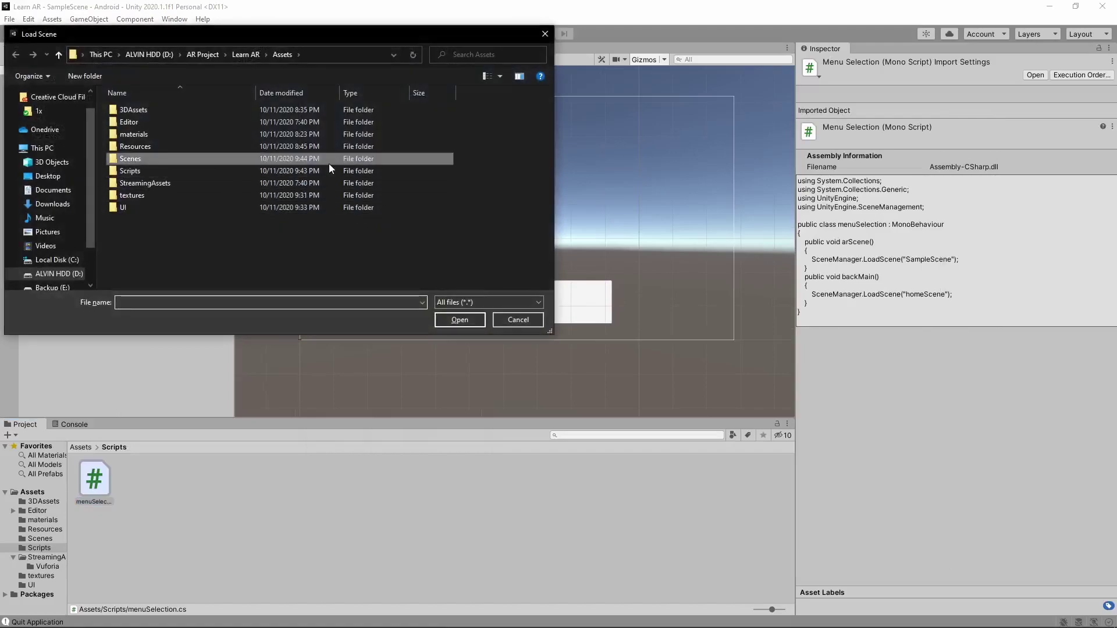
{"action": "double_click", "coordinate": [329, 162]}
{"action": "double_click", "coordinate": [218, 109]}
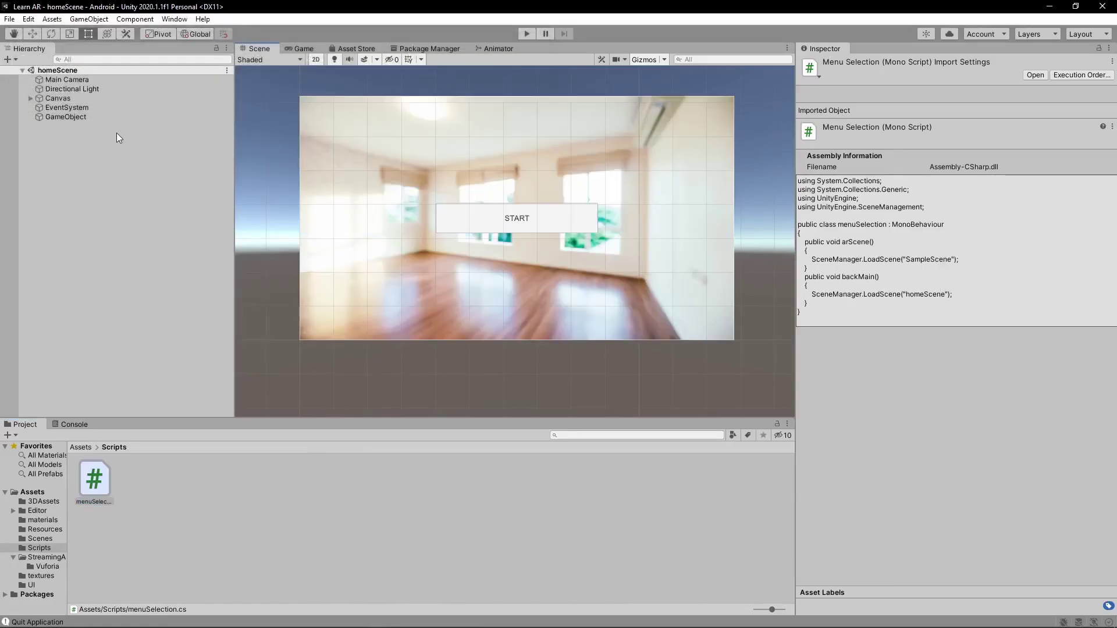
Add a UI Button under homeScene's Canvas and name it quit.
{"action": "left_click", "coordinate": [29, 97]}
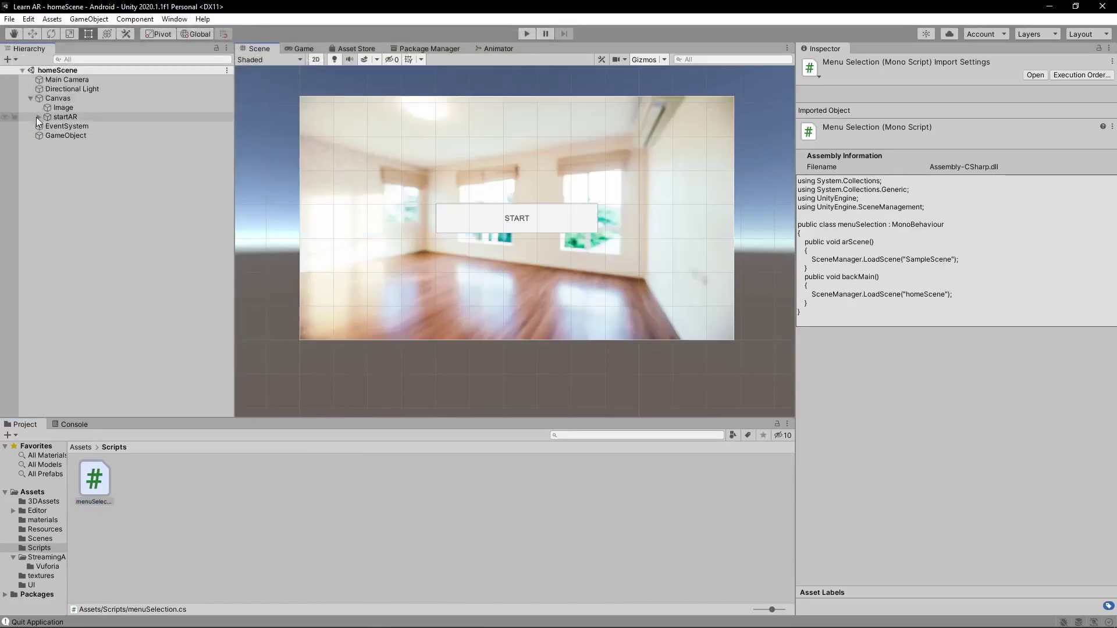
{"action": "right_click", "coordinate": [61, 99]}
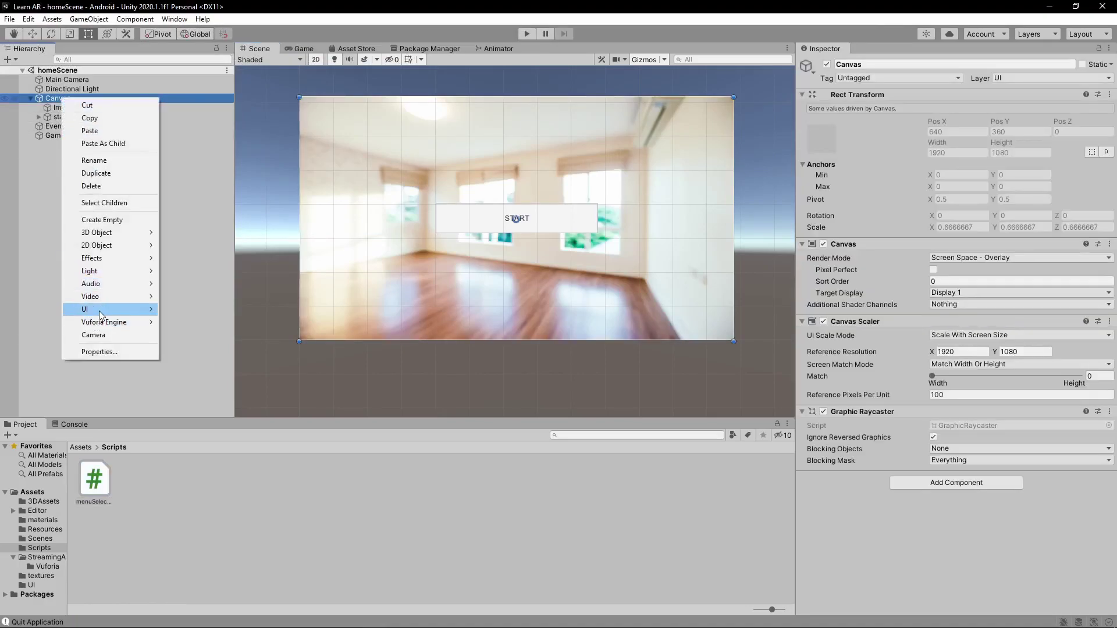
{"action": "mouse_move", "coordinate": [102, 310]}
{"action": "left_click", "coordinate": [197, 359]}
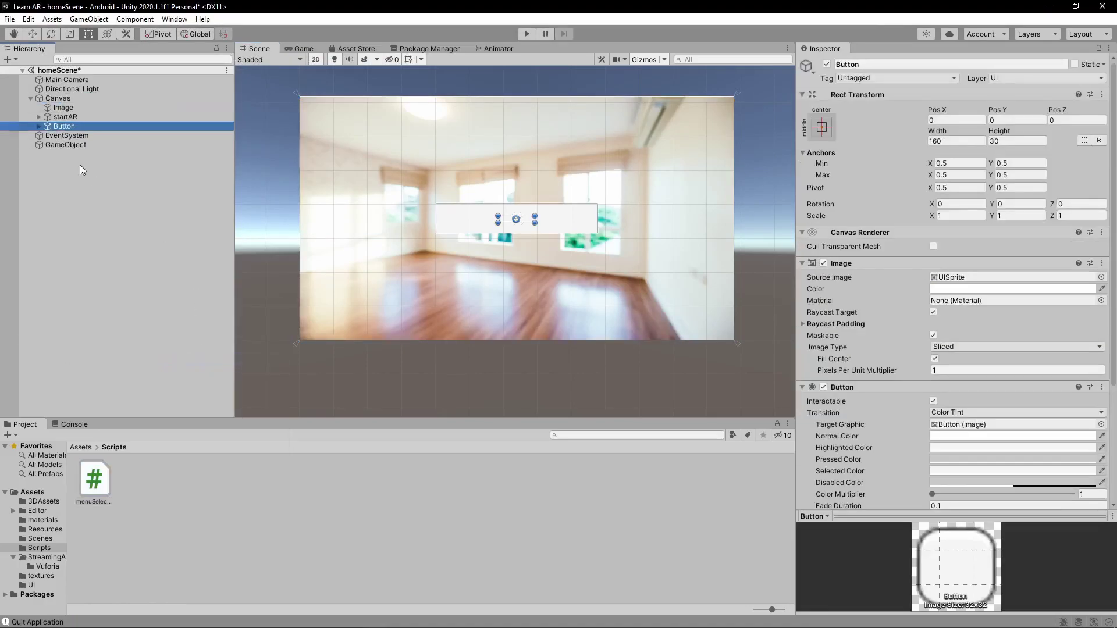
{"action": "left_click", "coordinate": [912, 64]}
{"action": "type", "text": "quit"}
{"action": "key", "text": "Return"}
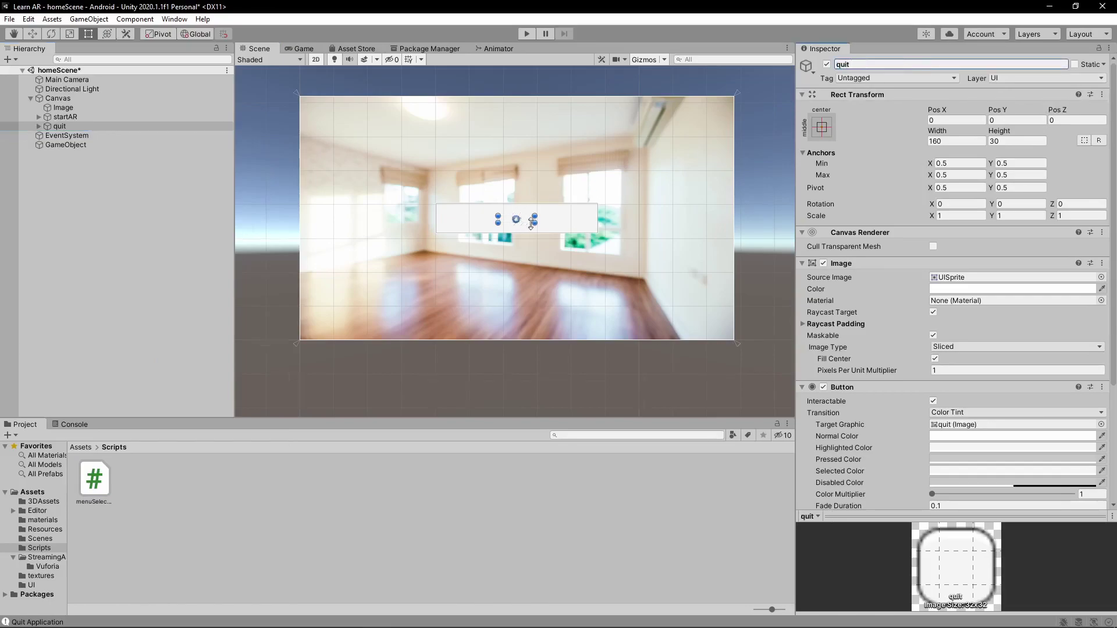
Enlarge the quit button to about 529 wide and 103 high and place it below START at Y position -241.
{"action": "scroll", "coordinate": [527, 221], "scroll_direction": "up", "scroll_amount": 1}
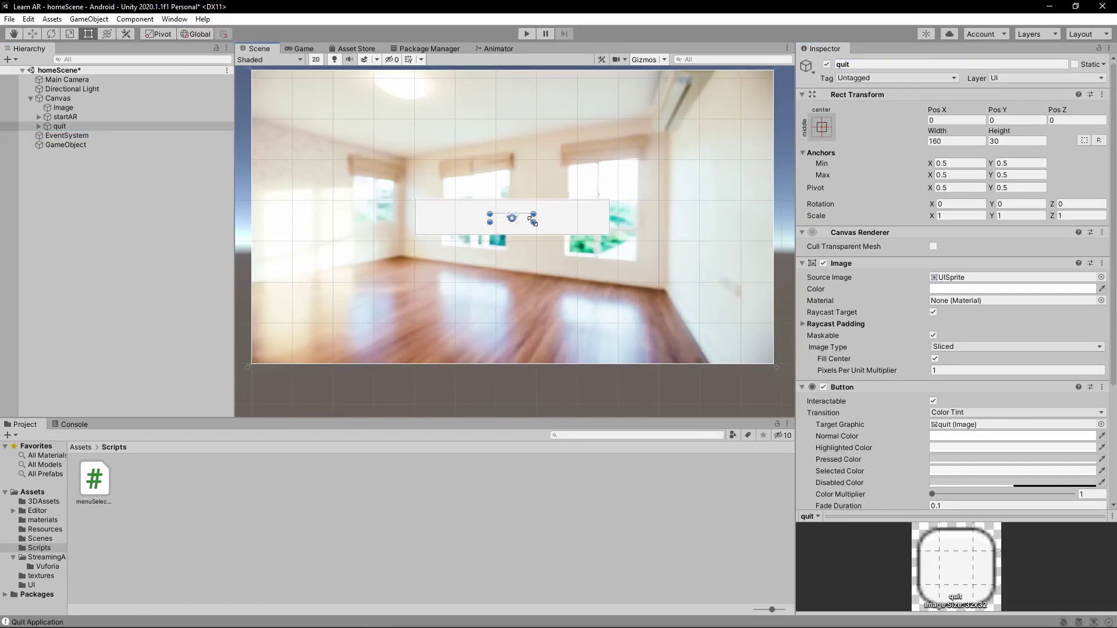
{"action": "left_click_drag", "start_coordinate": [533, 221], "coordinate": [555, 284]}
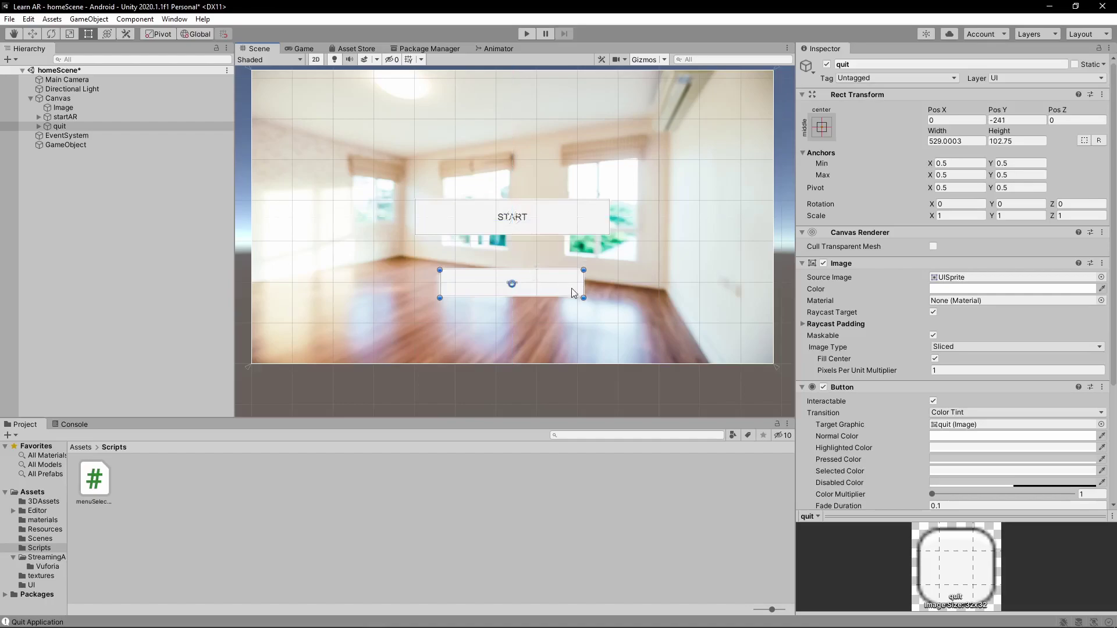
{"action": "scroll", "coordinate": [870, 366], "scroll_direction": "down", "scroll_amount": 5}
Set the quit button's label to QUIT with font size 48 and save homeScene.
{"action": "left_click", "coordinate": [39, 127]}
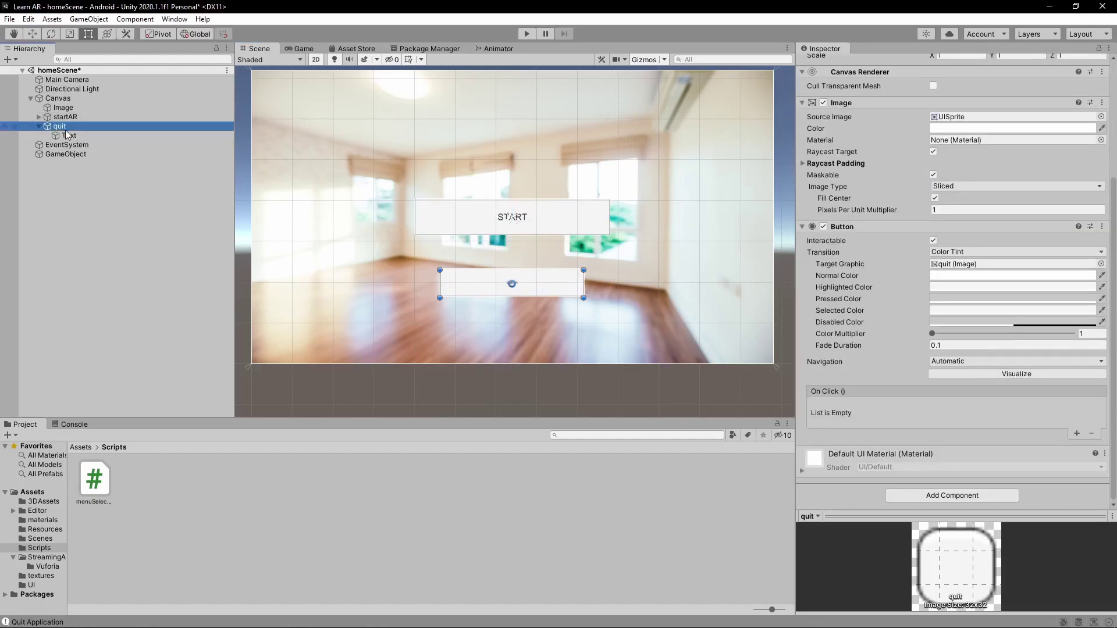
{"action": "left_click", "coordinate": [68, 135]}
{"action": "left_click", "coordinate": [851, 228]}
{"action": "type", "text": "QU"}
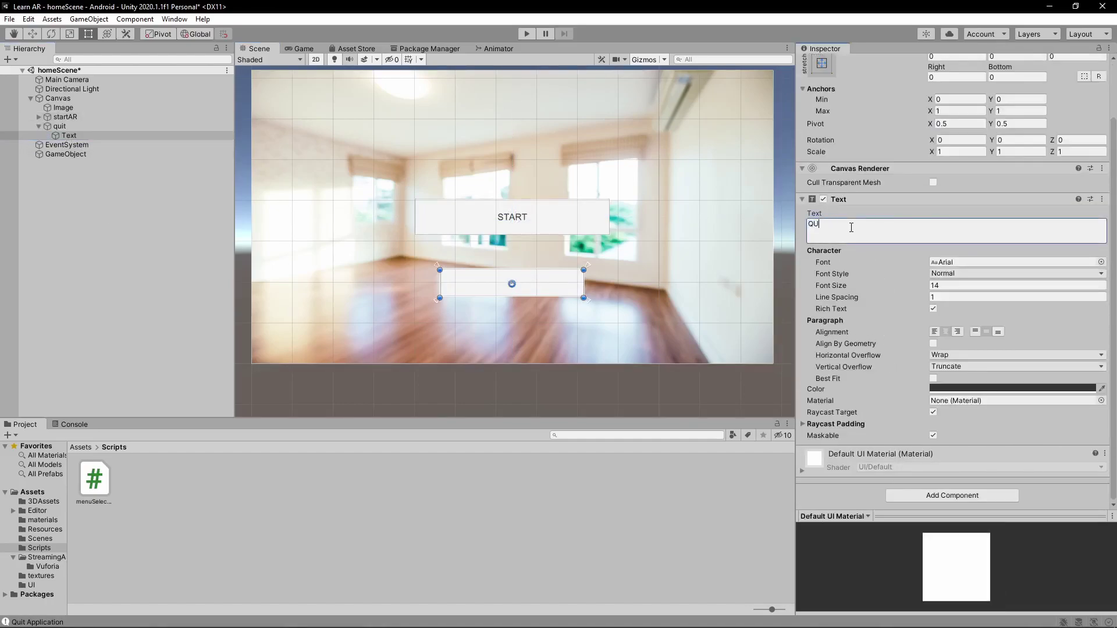
{"action": "type", "text": "IT"}
{"action": "left_click", "coordinate": [965, 285]}
{"action": "type", "text": "48"}
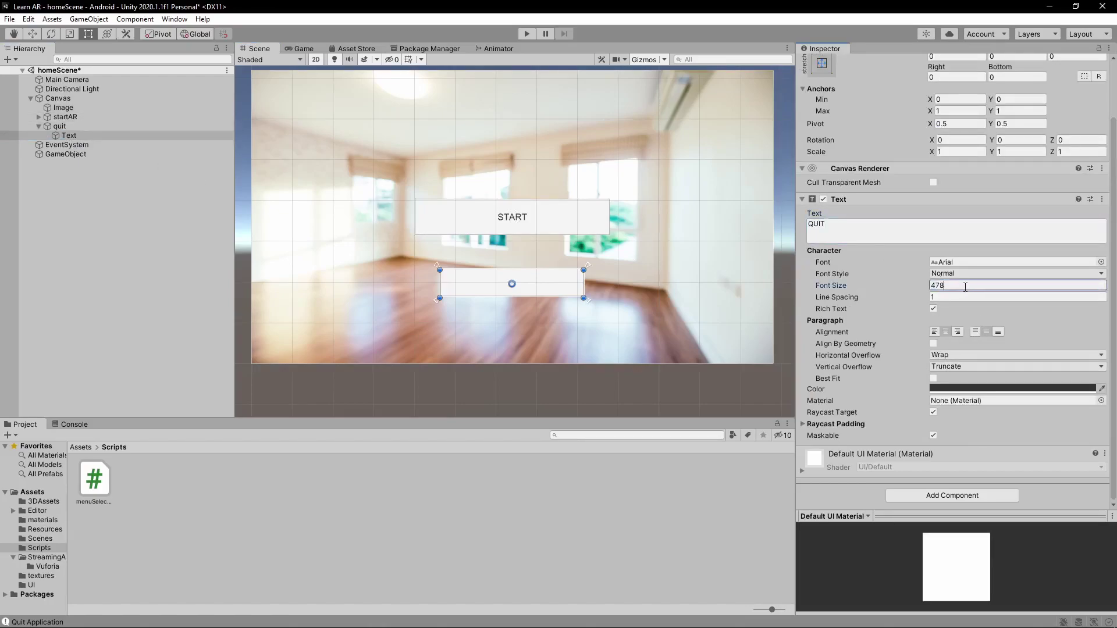
{"action": "left_click", "coordinate": [659, 387]}
{"action": "key", "text": "ctrl+s"}
{"action": "middle_click_drag", "start_coordinate": [475, 280], "coordinate": [480, 292]}
Open the menuSelection script in Visual Studio and declare a public void quitApp() method after backMain().
{"action": "double_click", "coordinate": [107, 467]}
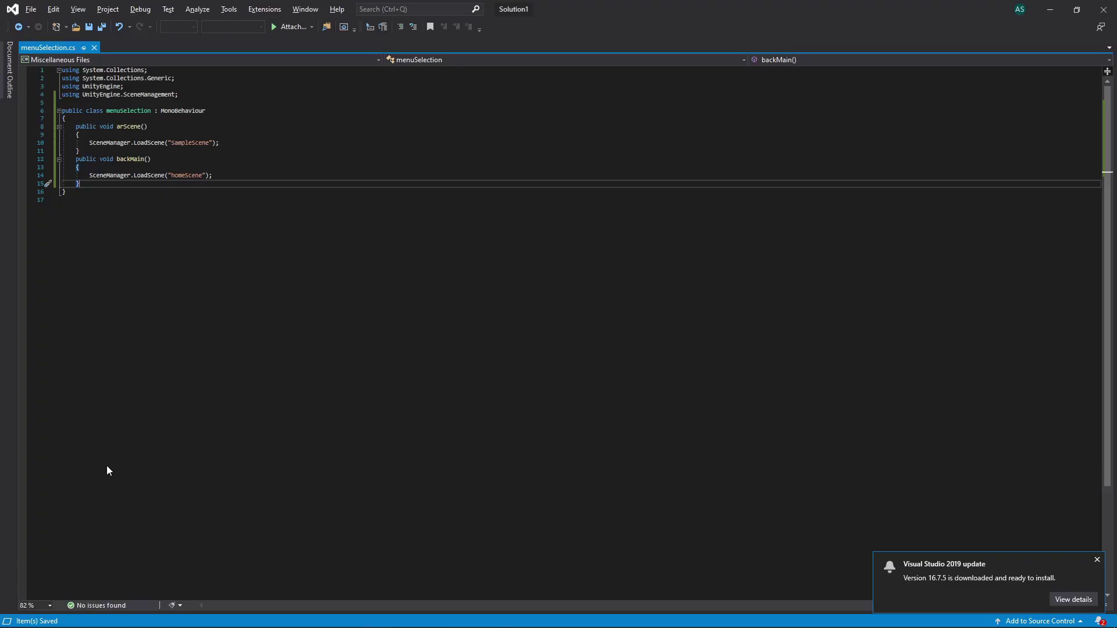
{"action": "key", "text": "alt+Tab"}
{"action": "key", "text": "alt+Tab"}
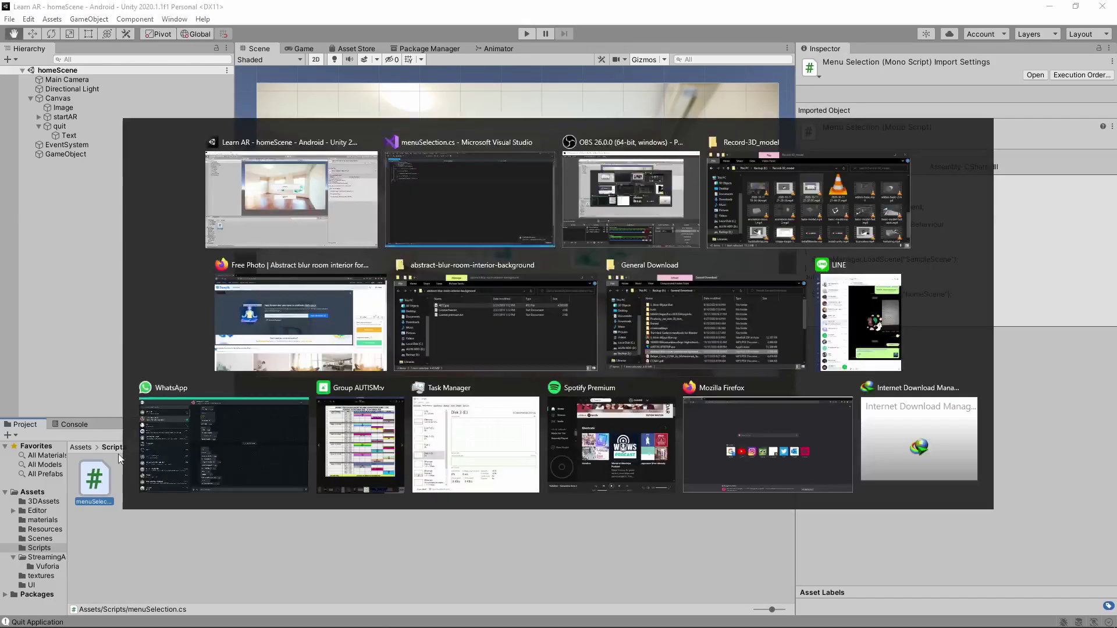
{"action": "key", "text": "Return"}
{"action": "type", "text": "public voio"}
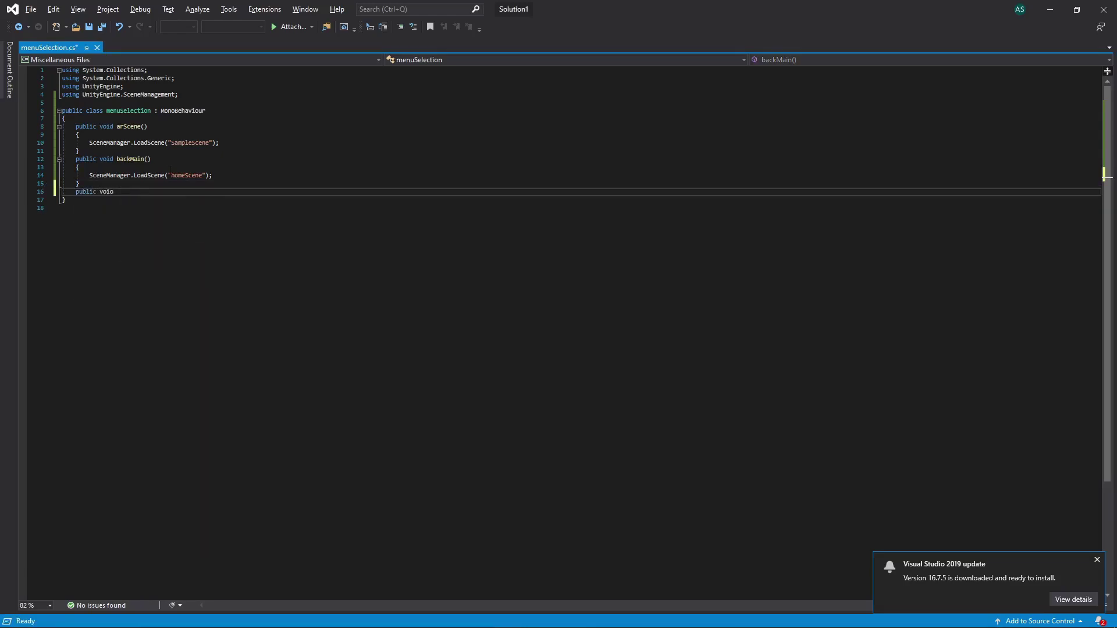
{"action": "key", "text": "BackSpace"}
{"action": "type", "text": "d qui"}
{"action": "type", "text": "tApp() {"}
{"action": "key", "text": "Return"}
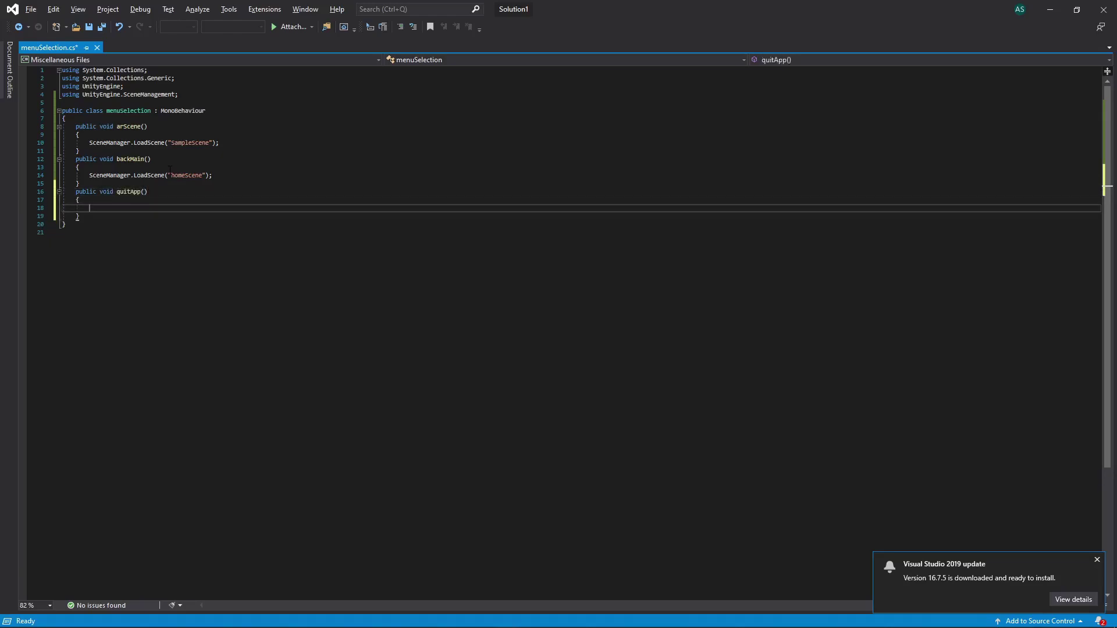
Make quitApp() log "Quit Application" with Debug.Log and call Application.Quit(), and save the script.
{"action": "type", "text": "Applicati"}
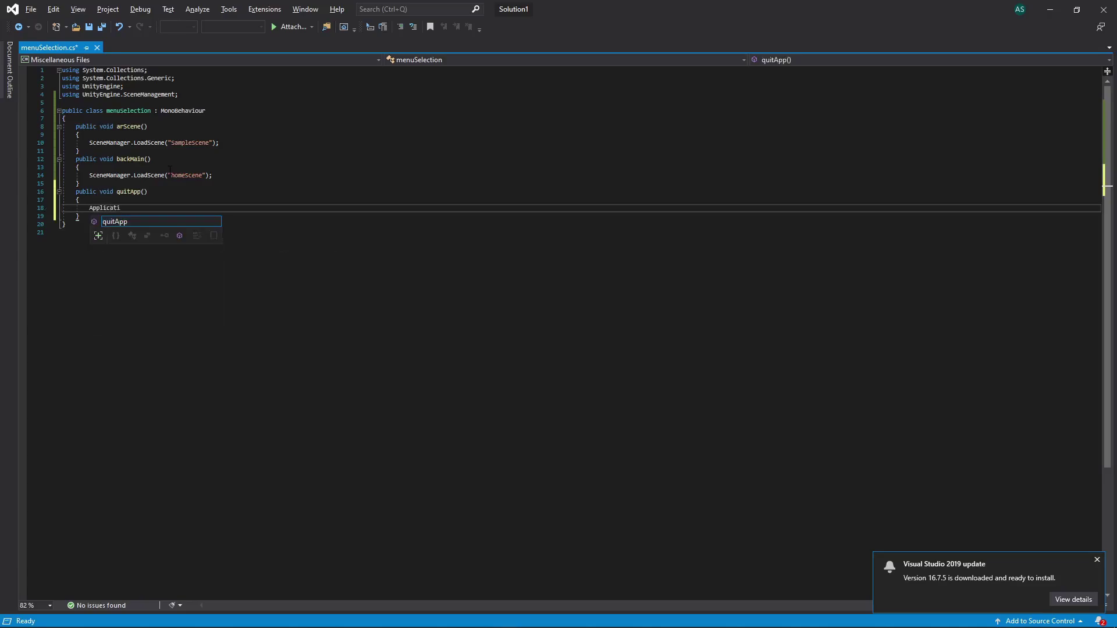
{"action": "type", "text": "on.Quit();"}
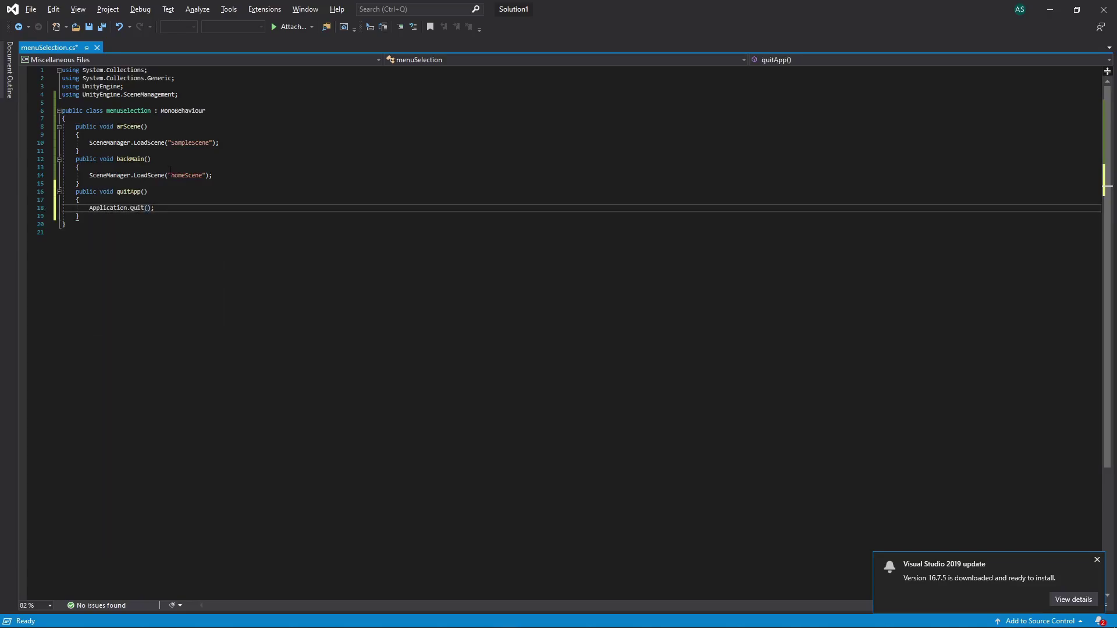
{"action": "key", "text": "Up"}
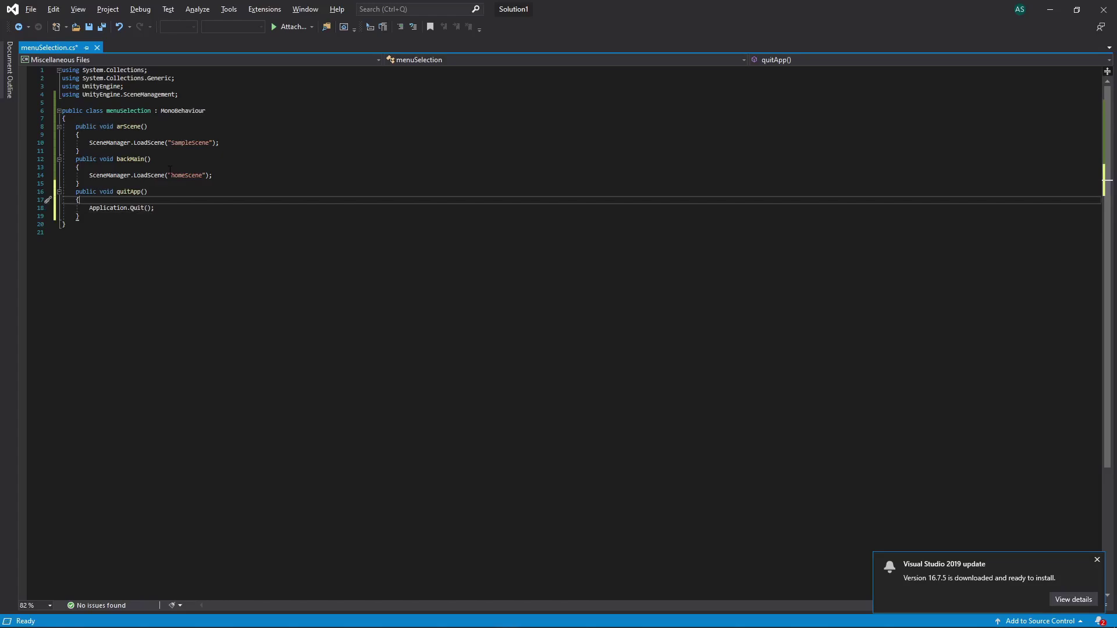
{"action": "key", "text": "Return"}
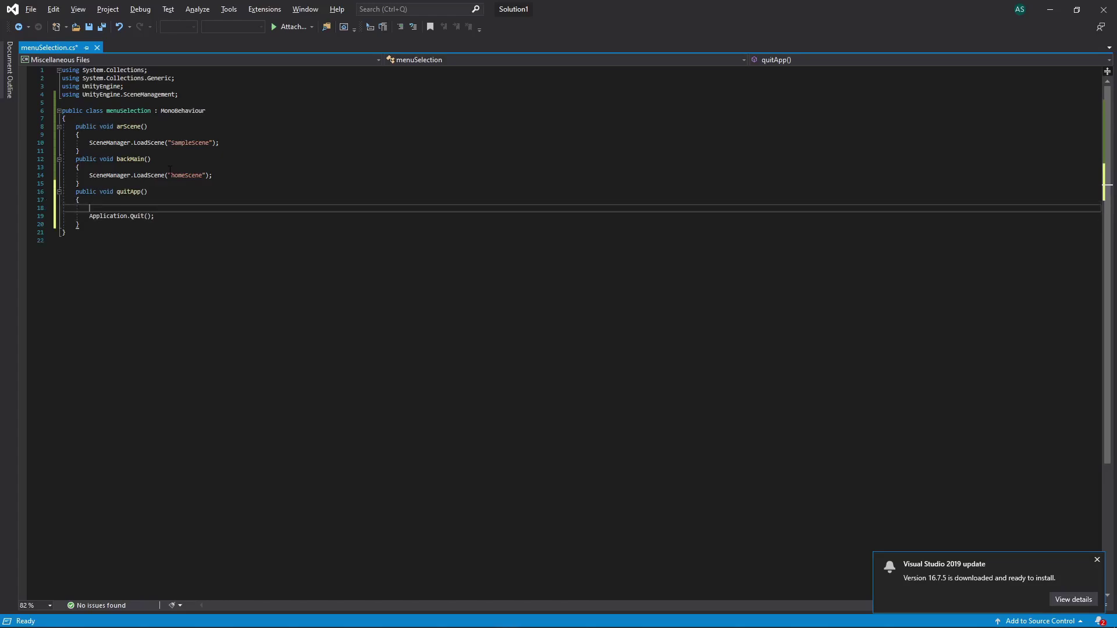
{"action": "type", "text": "Debug.Log(\""}
{"action": "type", "text": "Quitted"}
{"action": "key", "text": "BackSpace"}
{"action": "key", "text": "BackSpace"}
{"action": "key", "text": "BackSpace"}
{"action": "key", "text": "BackSpace"}
{"action": "type", "text": "Application"}
{"action": "key", "text": "ctrl+s"}
Switch to Unity and add an On Click event on the quit button that calls menuSelection.quitApp on GameObject.
{"action": "key", "text": "alt+Tab"}
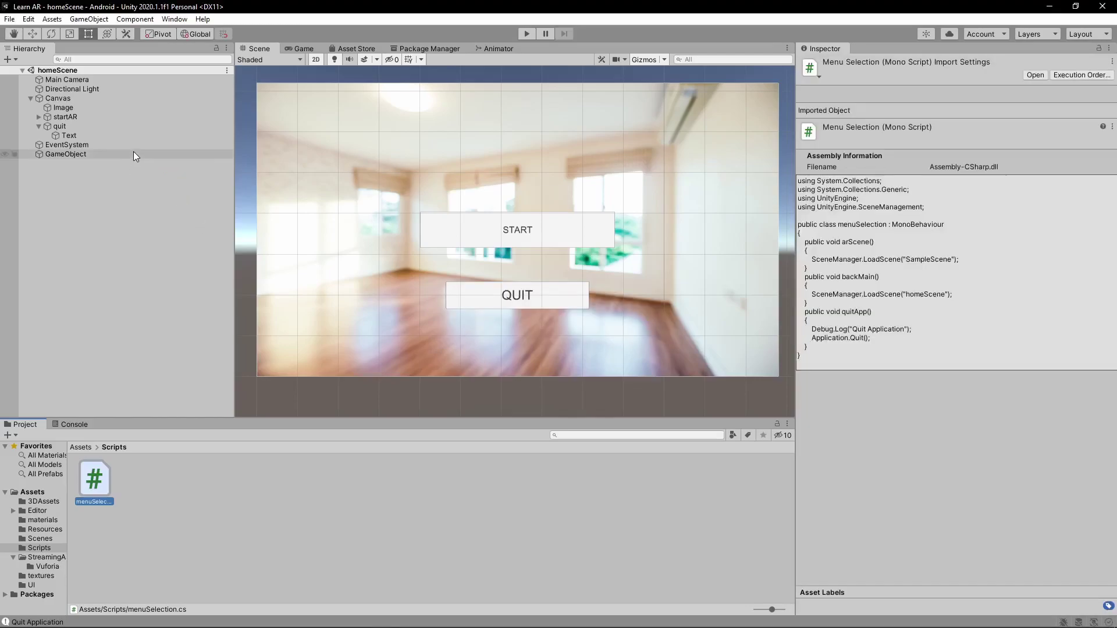
{"action": "left_click", "coordinate": [145, 127]}
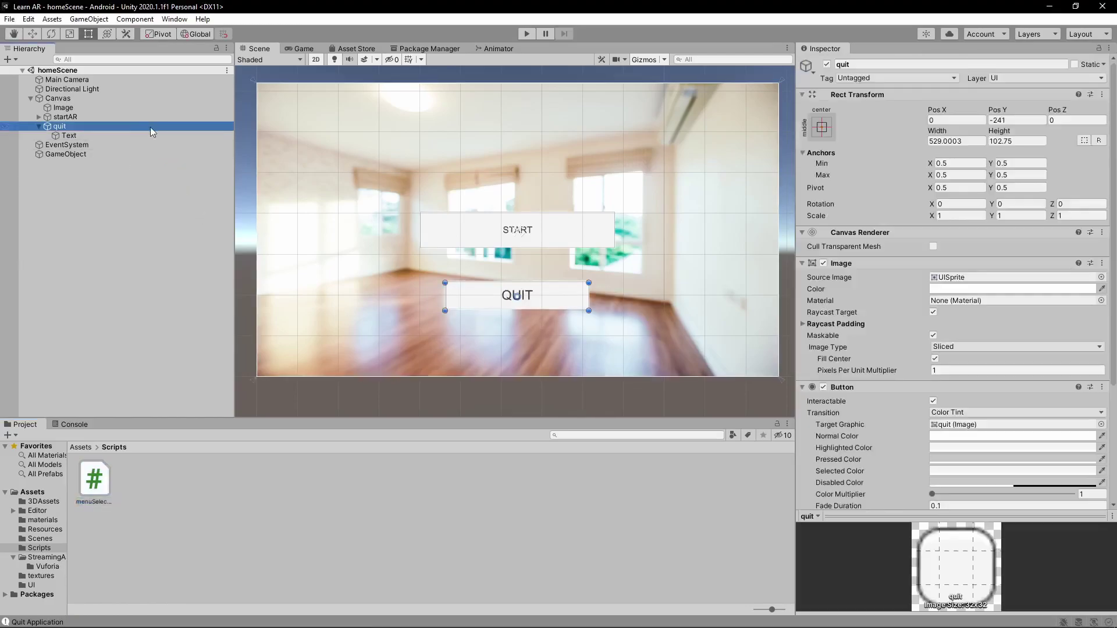
{"action": "scroll", "coordinate": [926, 323], "scroll_direction": "down", "scroll_amount": 5}
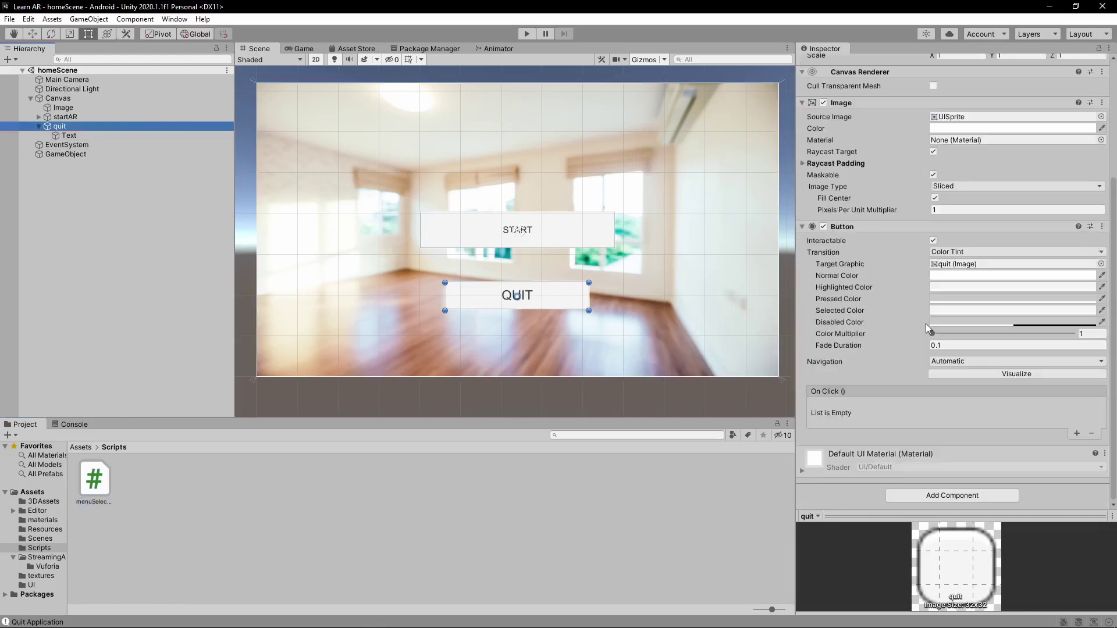
{"action": "left_click", "coordinate": [1077, 433]}
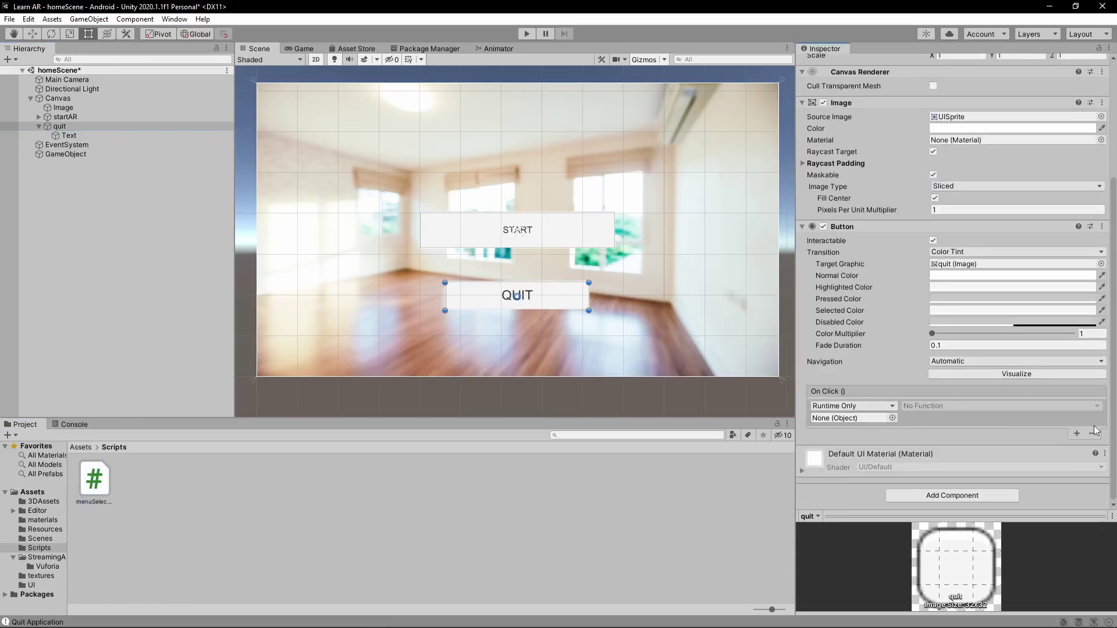
{"action": "left_click_drag", "start_coordinate": [216, 154], "coordinate": [855, 418]}
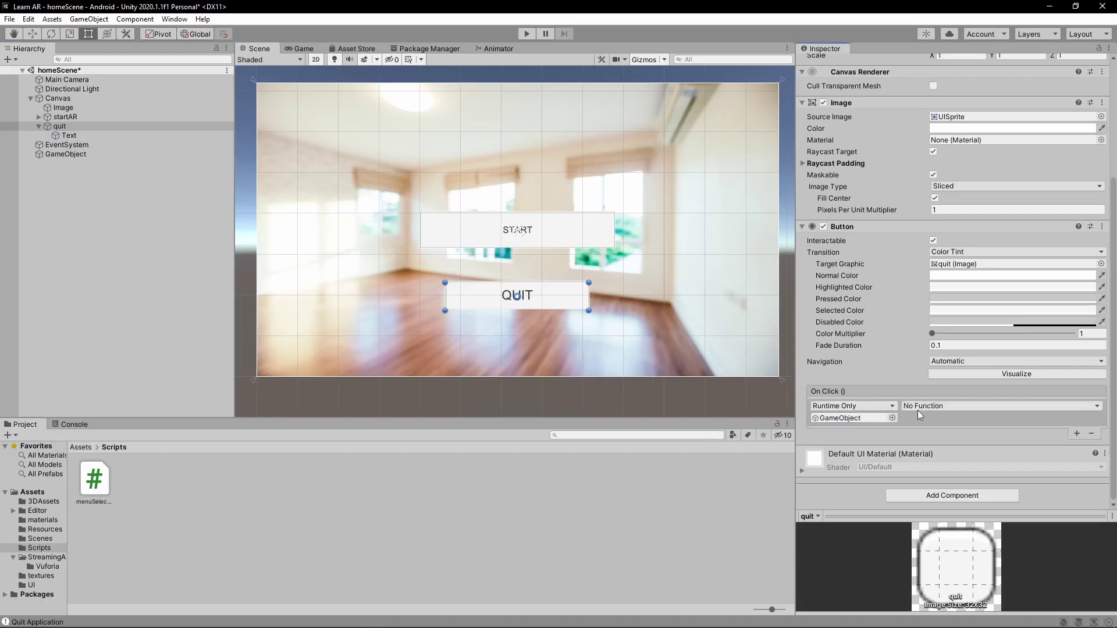
{"action": "left_click", "coordinate": [913, 407]}
{"action": "mouse_move", "coordinate": [933, 463]}
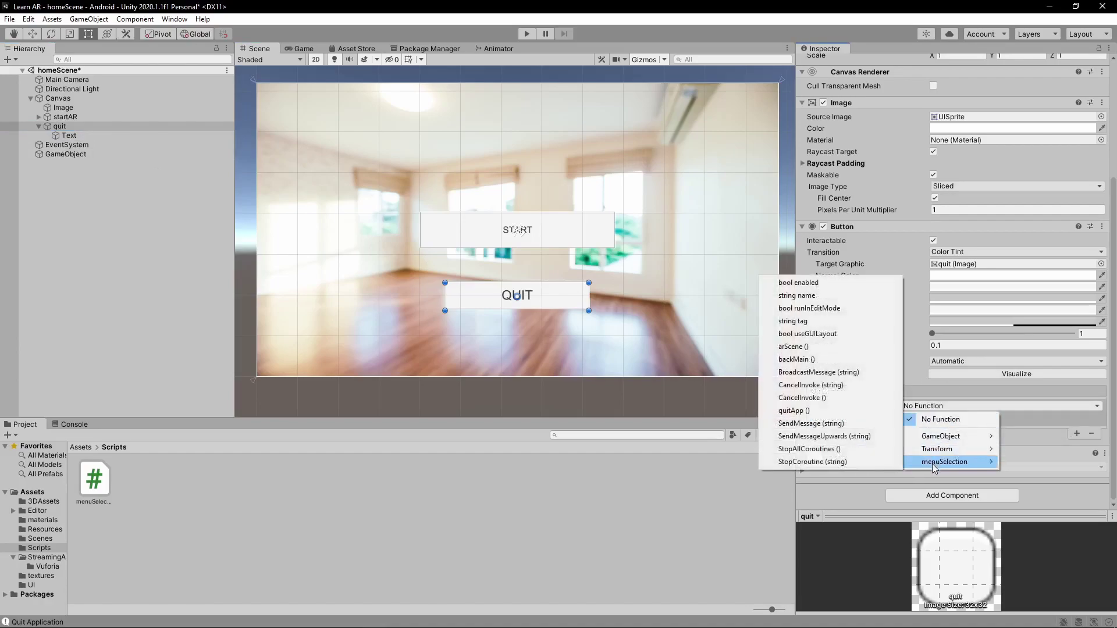
{"action": "left_click", "coordinate": [827, 409]}
Play homeScene, test the QUIT button and inspect its log entry in the Console, and stop play mode.
{"action": "left_click", "coordinate": [527, 34]}
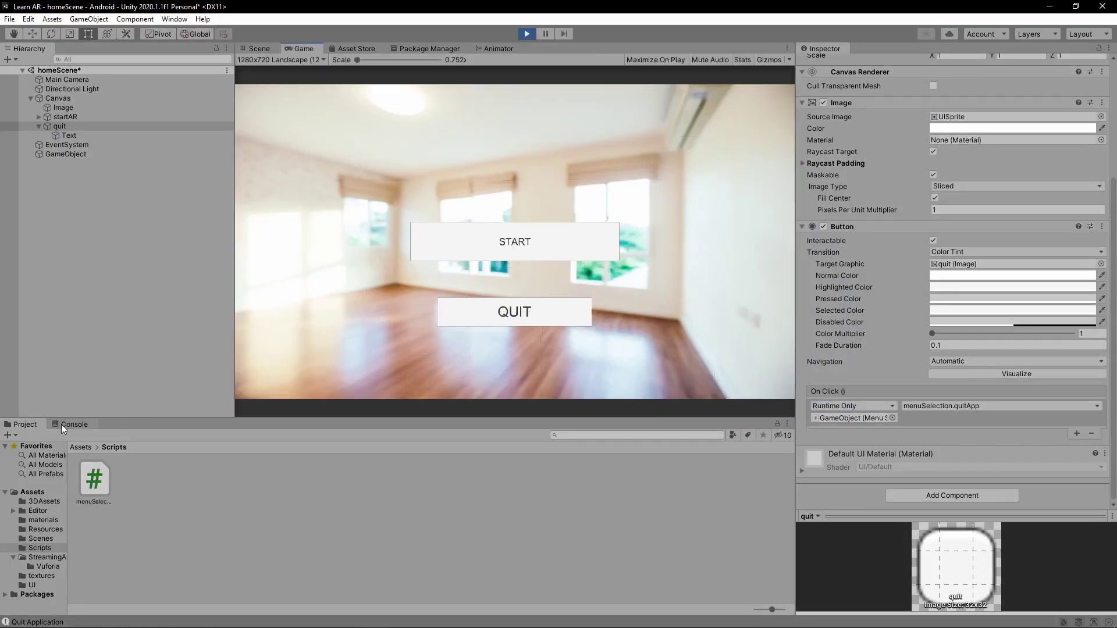
{"action": "left_click", "coordinate": [61, 425]}
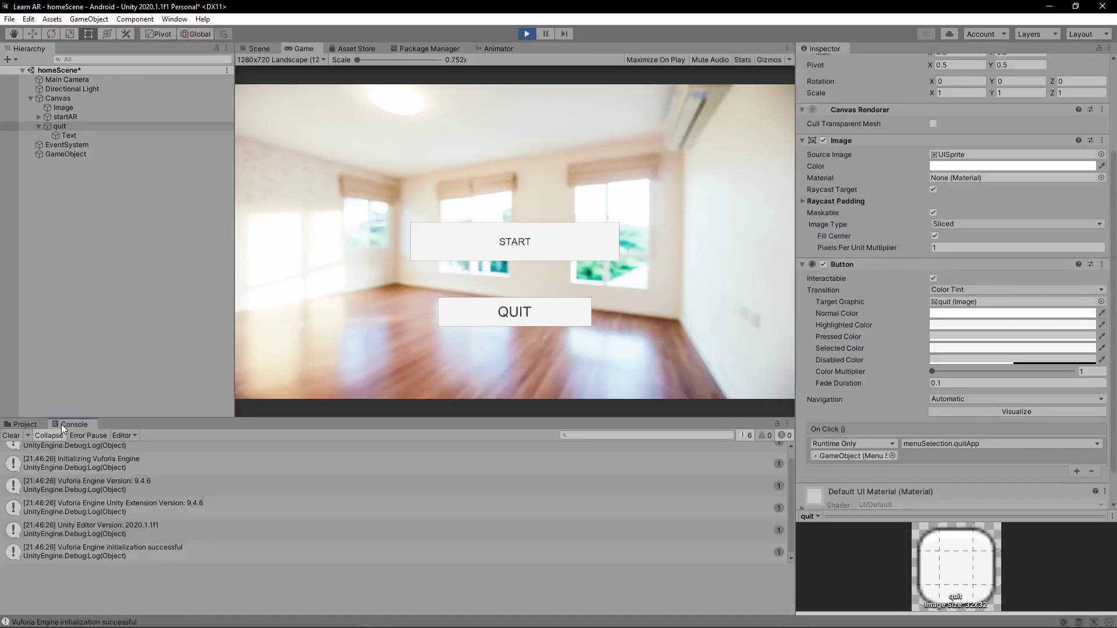
{"action": "left_click", "coordinate": [523, 306]}
{"action": "left_click", "coordinate": [106, 554]}
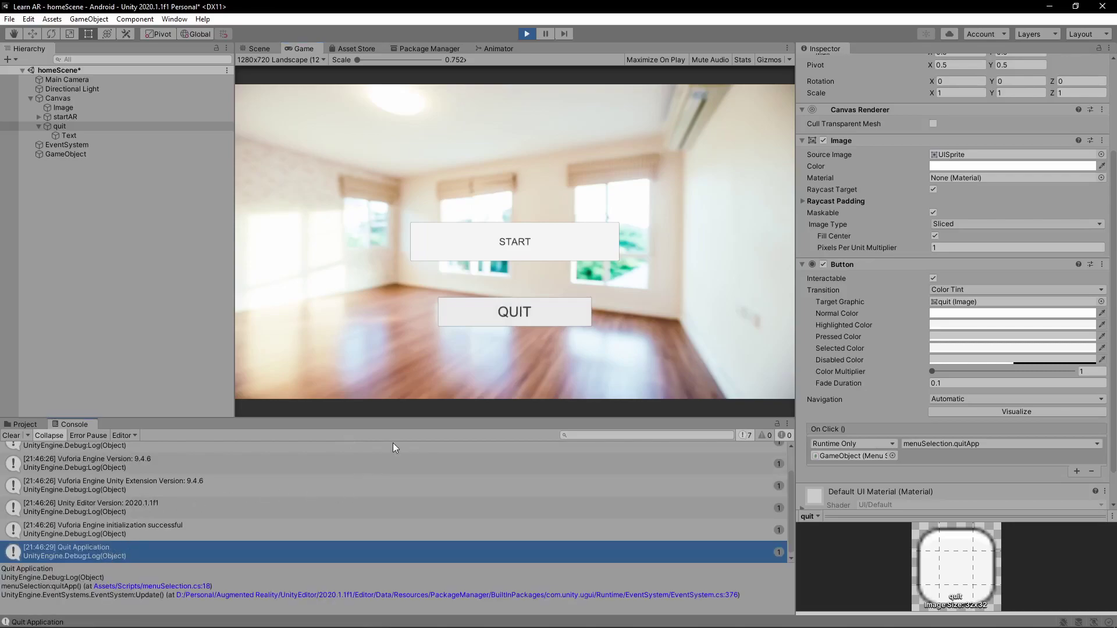
{"action": "left_click", "coordinate": [526, 35]}
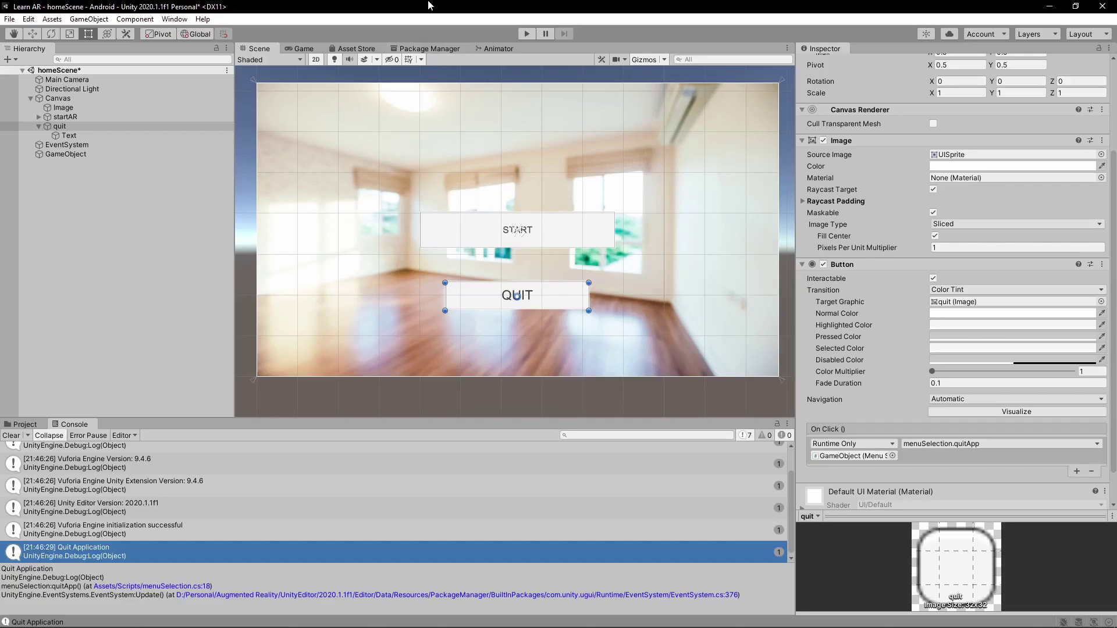
Save homeScene.
{"action": "key", "text": "ctrl+s"}
{"action": "key", "text": "alt+Tab"}
{"action": "key", "text": "alt+Tab"}
Open the Player settings from Build Settings and set the app version to 1.
{"action": "left_click", "coordinate": [9, 18]}
{"action": "left_click", "coordinate": [41, 134]}
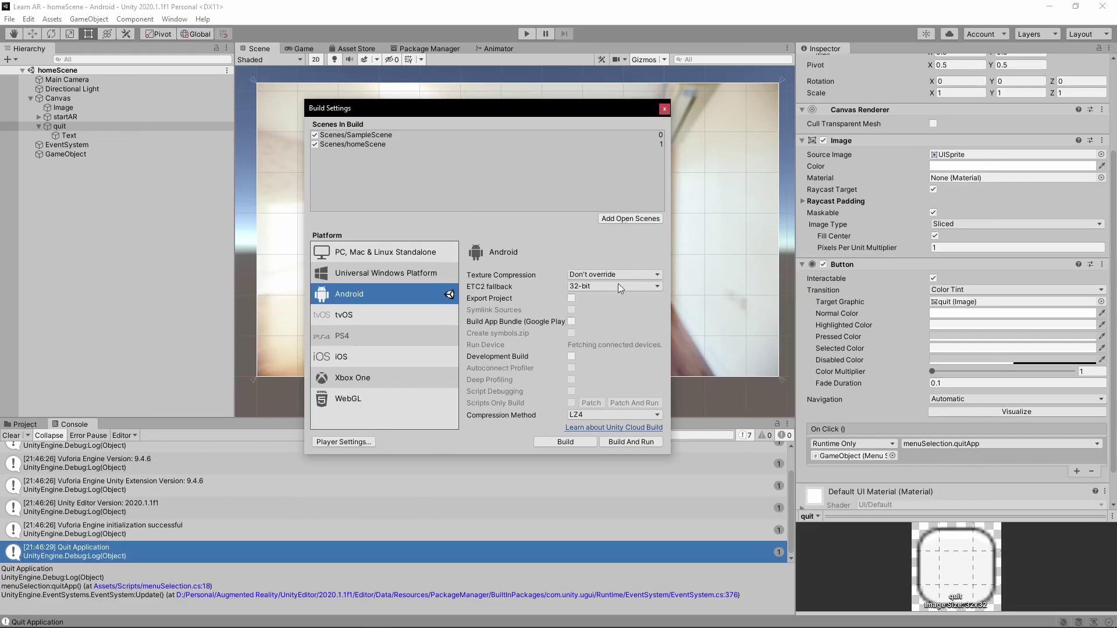
{"action": "left_click", "coordinate": [345, 442]}
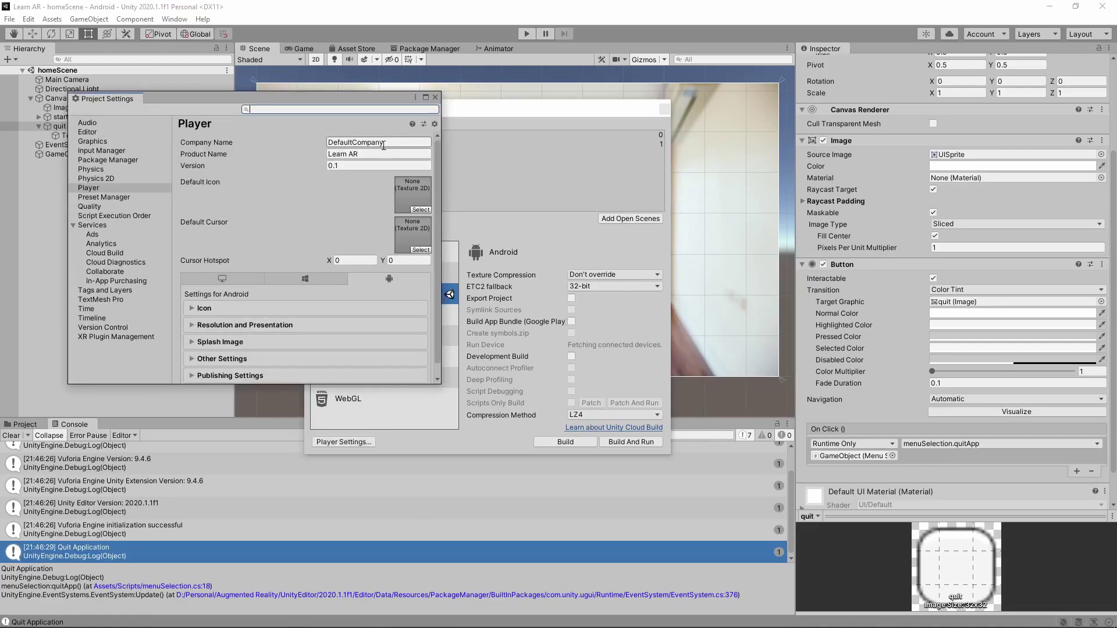
{"action": "left_click", "coordinate": [352, 165]}
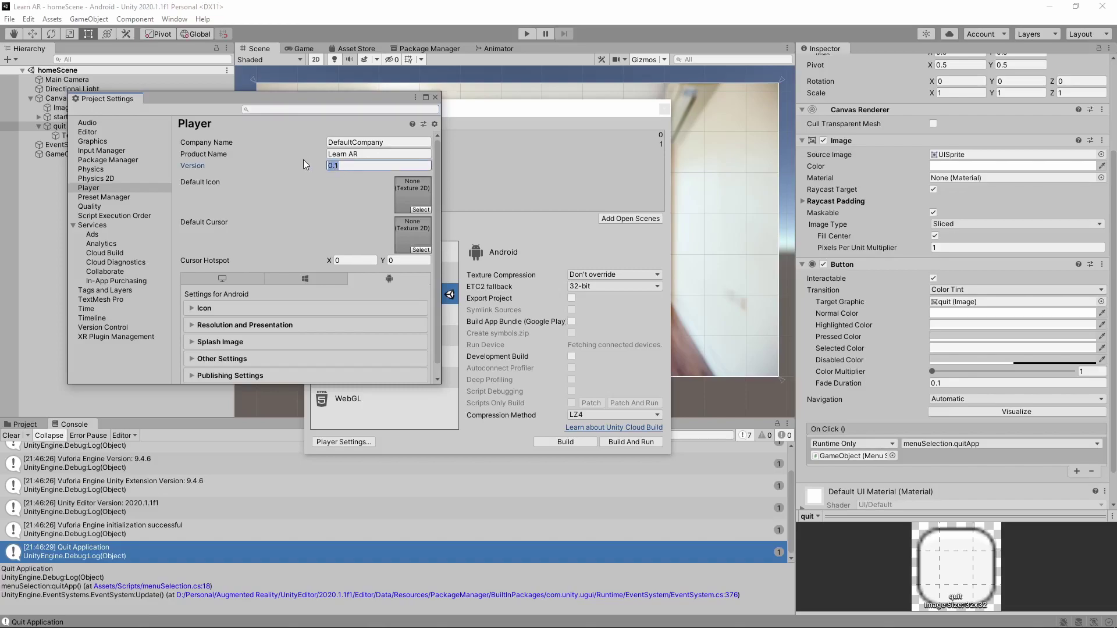
Set the Android default orientation to Landscape Left under Resolution and Presentation.
{"action": "scroll", "coordinate": [295, 222], "scroll_direction": "down", "scroll_amount": 1}
{"action": "left_click", "coordinate": [264, 312]}
{"action": "scroll", "coordinate": [304, 281], "scroll_direction": "down", "scroll_amount": 5}
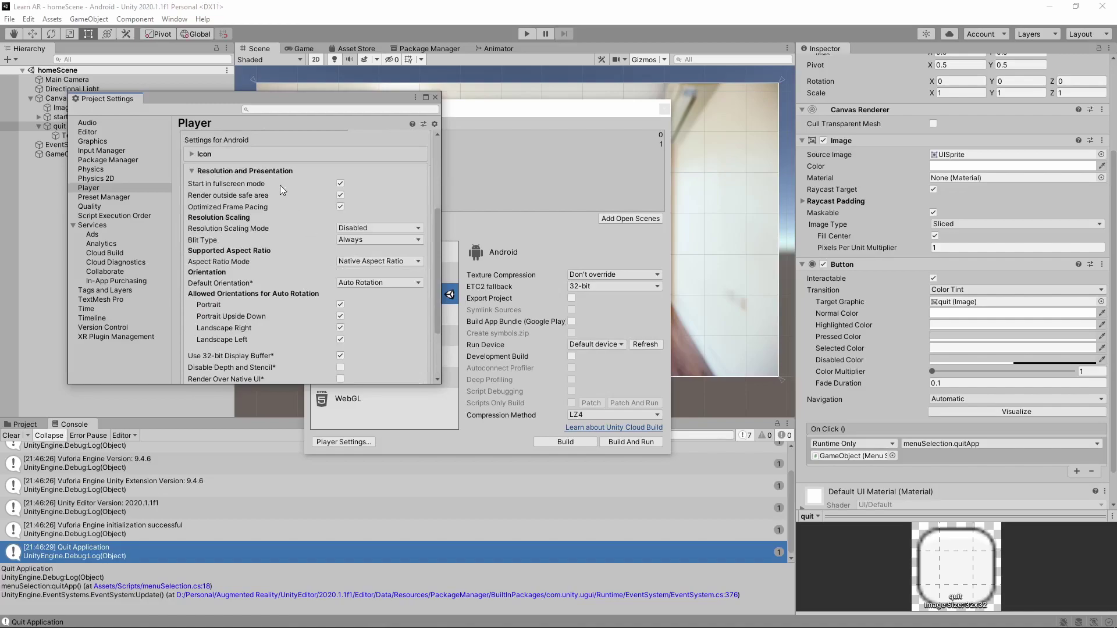
{"action": "left_click", "coordinate": [355, 262]}
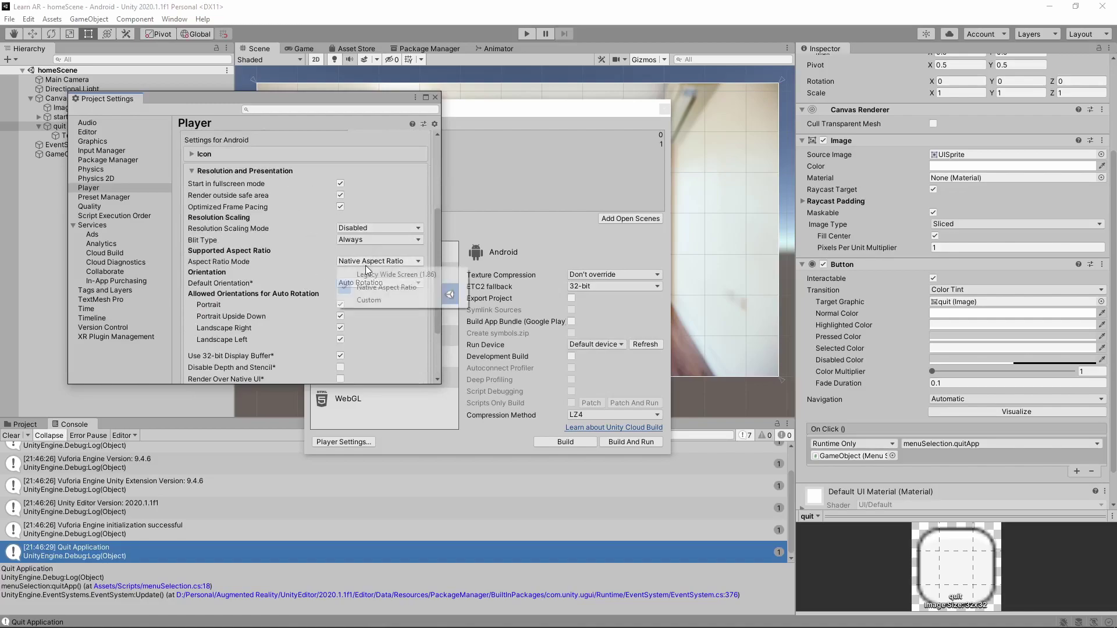
{"action": "left_click", "coordinate": [308, 257]}
{"action": "left_click", "coordinate": [370, 281]}
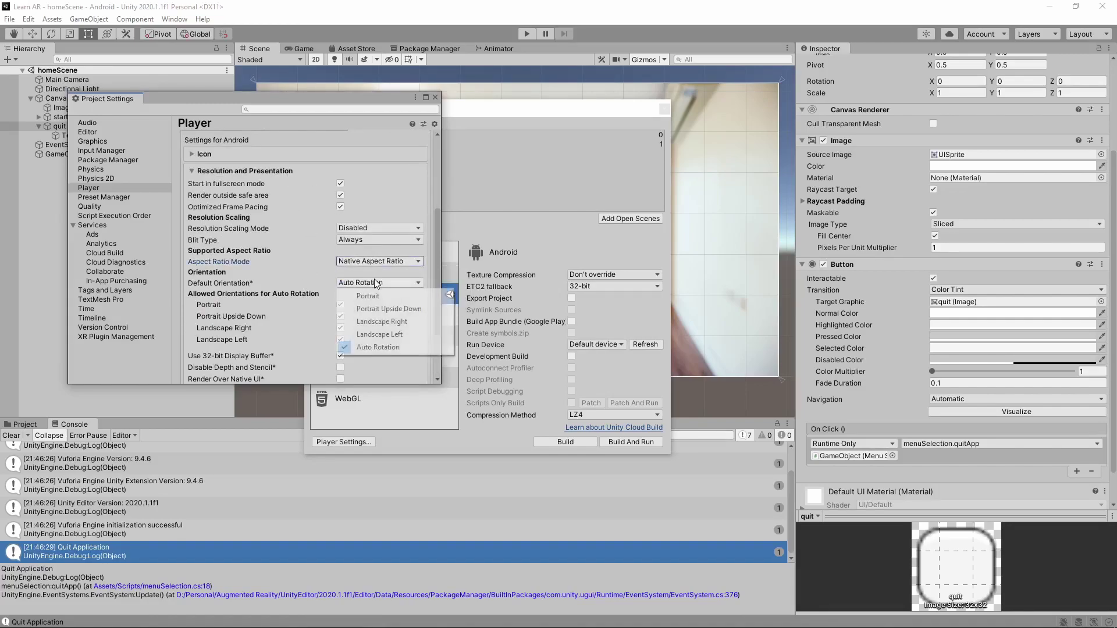
{"action": "left_click", "coordinate": [405, 332]}
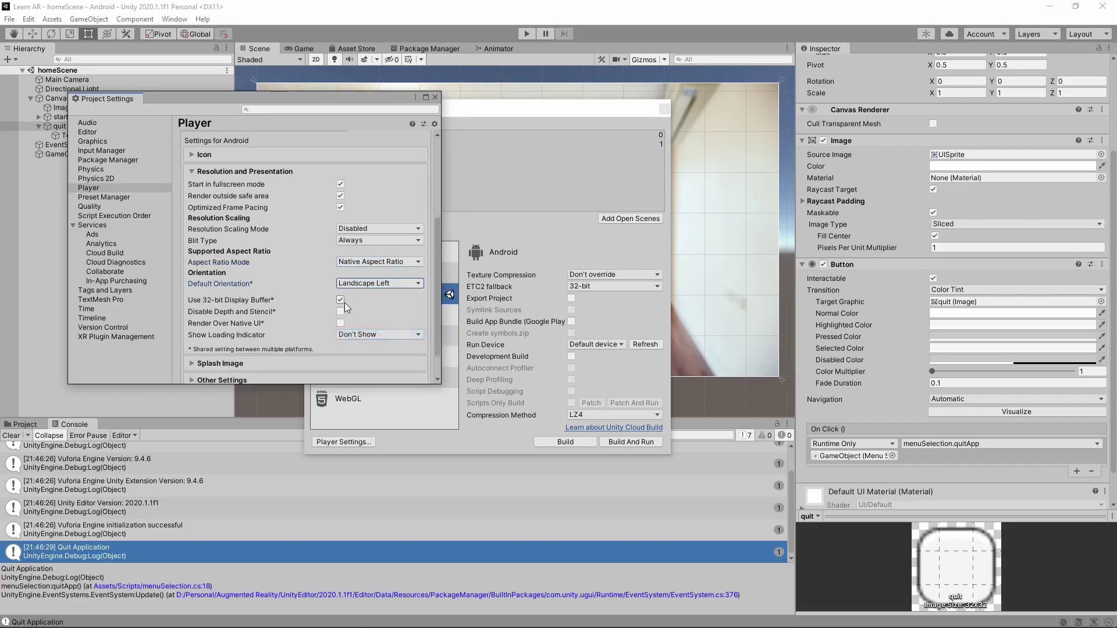
Review the Android resolution scaling and blit type options, the Other Settings and the Publishing Settings.
{"action": "scroll", "coordinate": [345, 303], "scroll_direction": "down", "scroll_amount": 3}
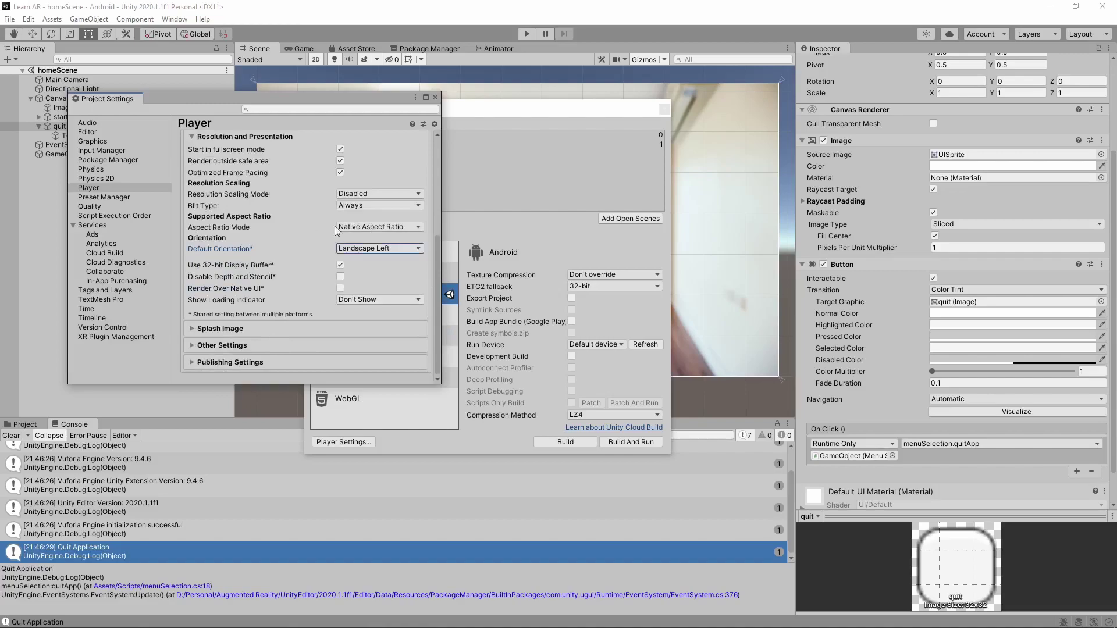
{"action": "left_click", "coordinate": [352, 194]}
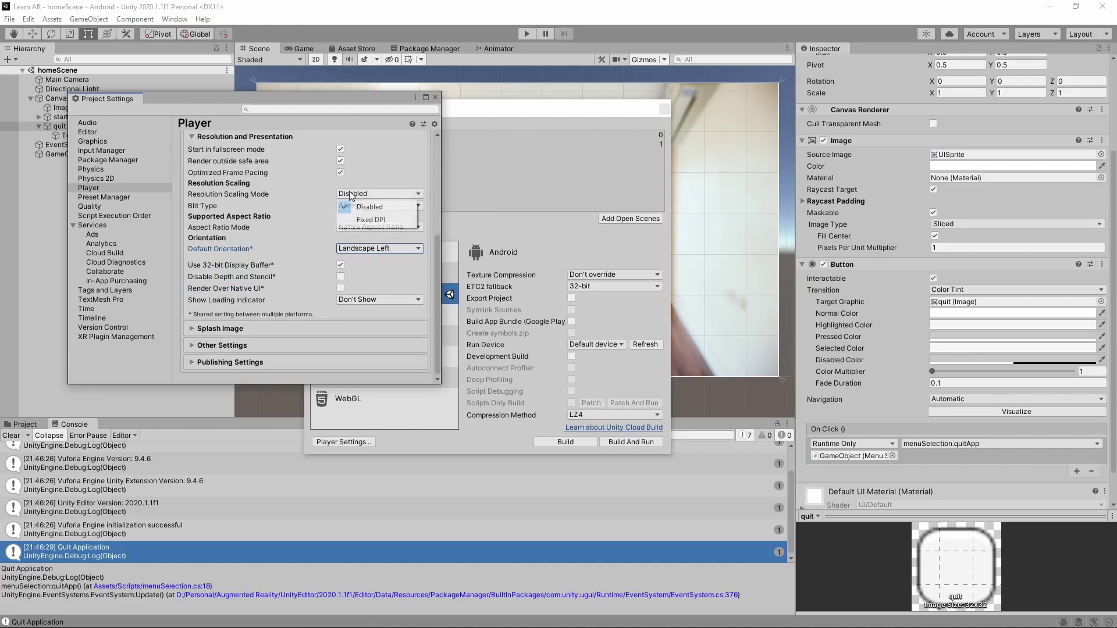
{"action": "left_click", "coordinate": [287, 196]}
{"action": "left_click", "coordinate": [365, 205]}
{"action": "left_click", "coordinate": [278, 206]}
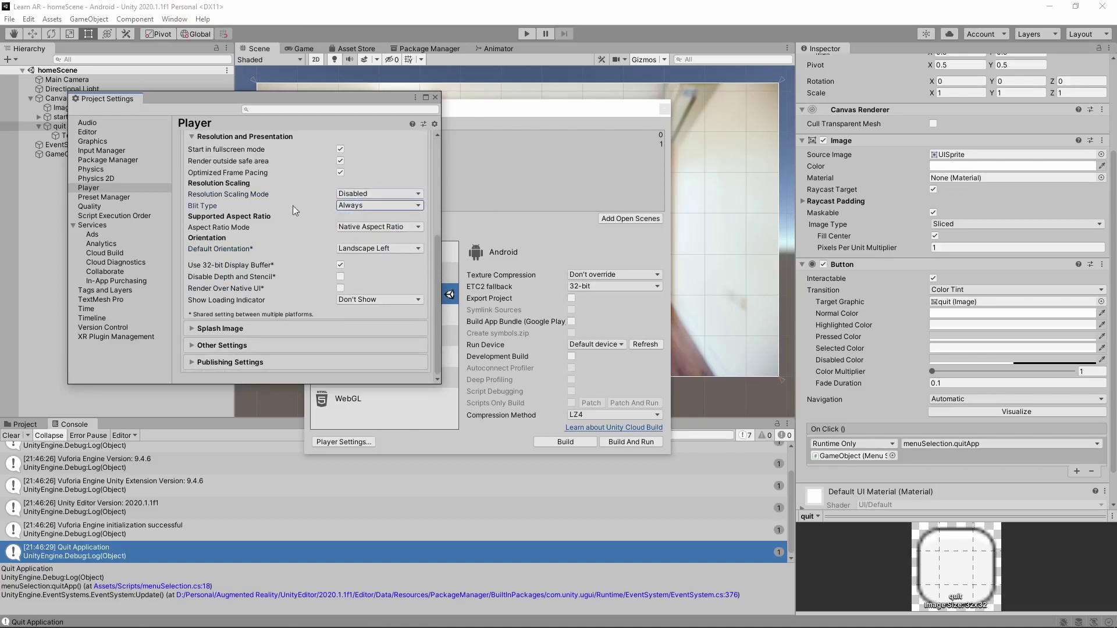
{"action": "left_click", "coordinate": [212, 345]}
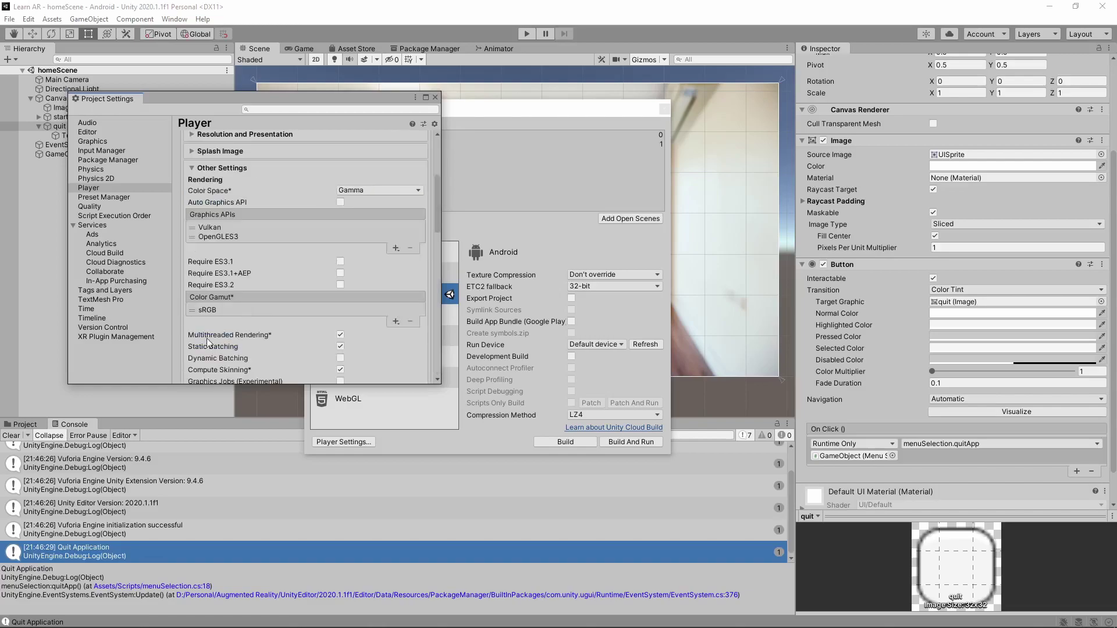
{"action": "scroll", "coordinate": [260, 278], "scroll_direction": "down", "scroll_amount": 7}
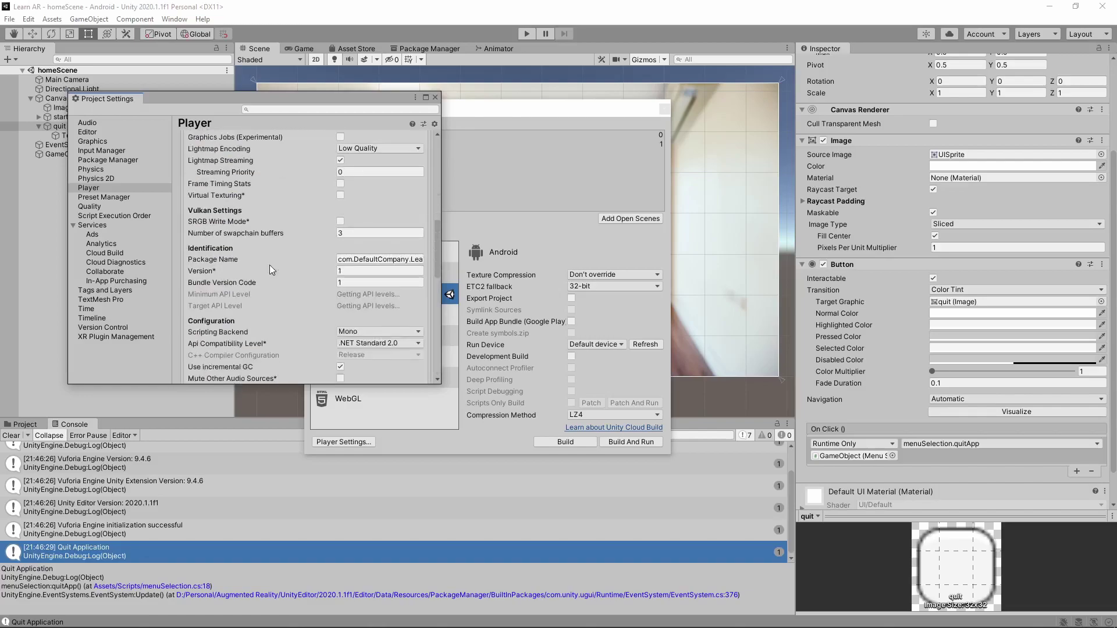
{"action": "scroll", "coordinate": [270, 270], "scroll_direction": "down", "scroll_amount": 1}
{"action": "scroll", "coordinate": [357, 246], "scroll_direction": "down", "scroll_amount": 5}
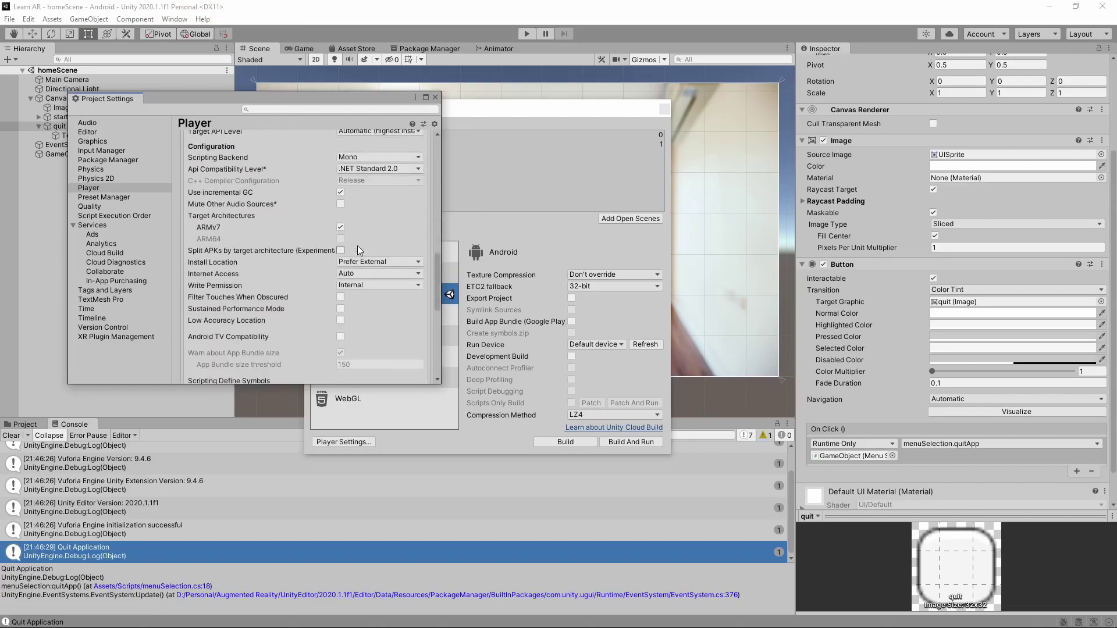
{"action": "scroll", "coordinate": [369, 274], "scroll_direction": "down", "scroll_amount": 10}
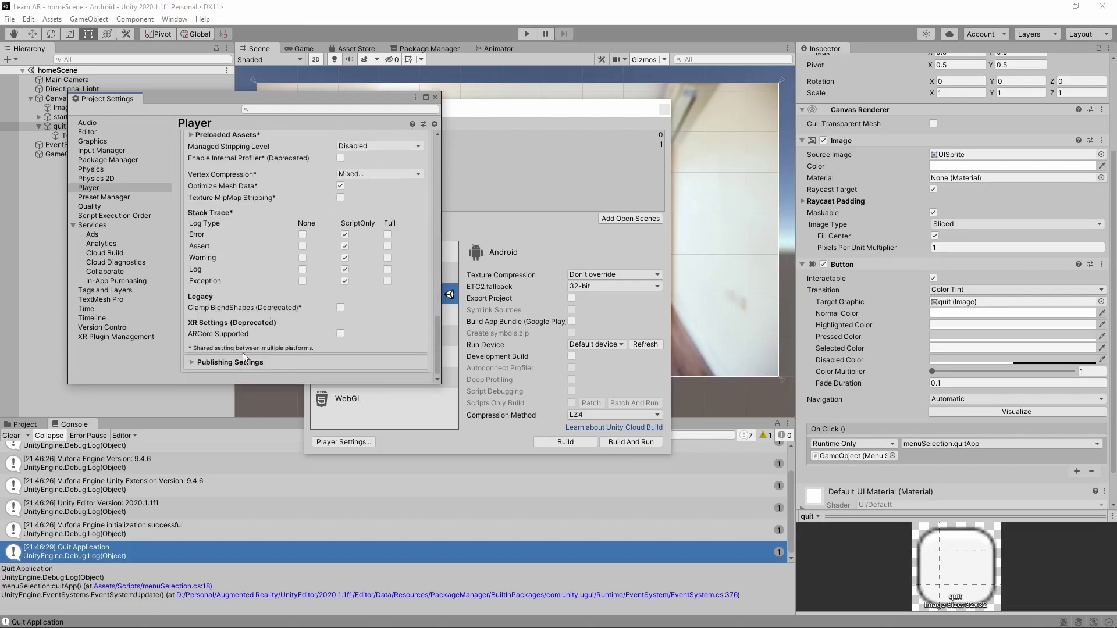
{"action": "left_click", "coordinate": [204, 361]}
{"action": "scroll", "coordinate": [308, 284], "scroll_direction": "up", "scroll_amount": 10}
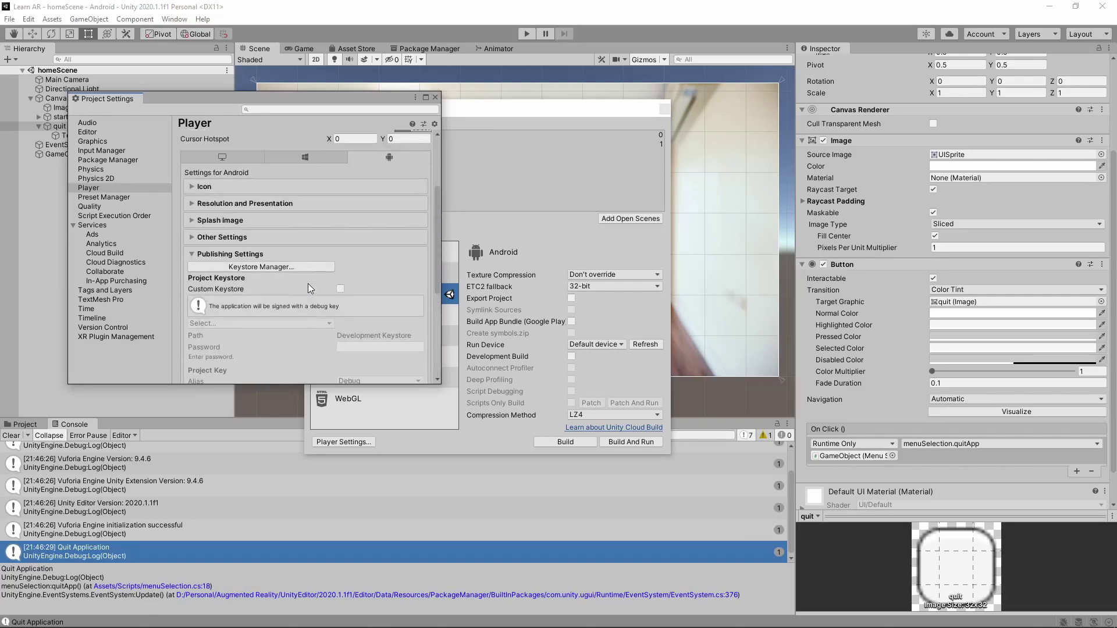
Set the Android minimum API level to Android 5.0 'Lollipop' (API level 21) in Other Settings.
{"action": "left_click", "coordinate": [193, 273]}
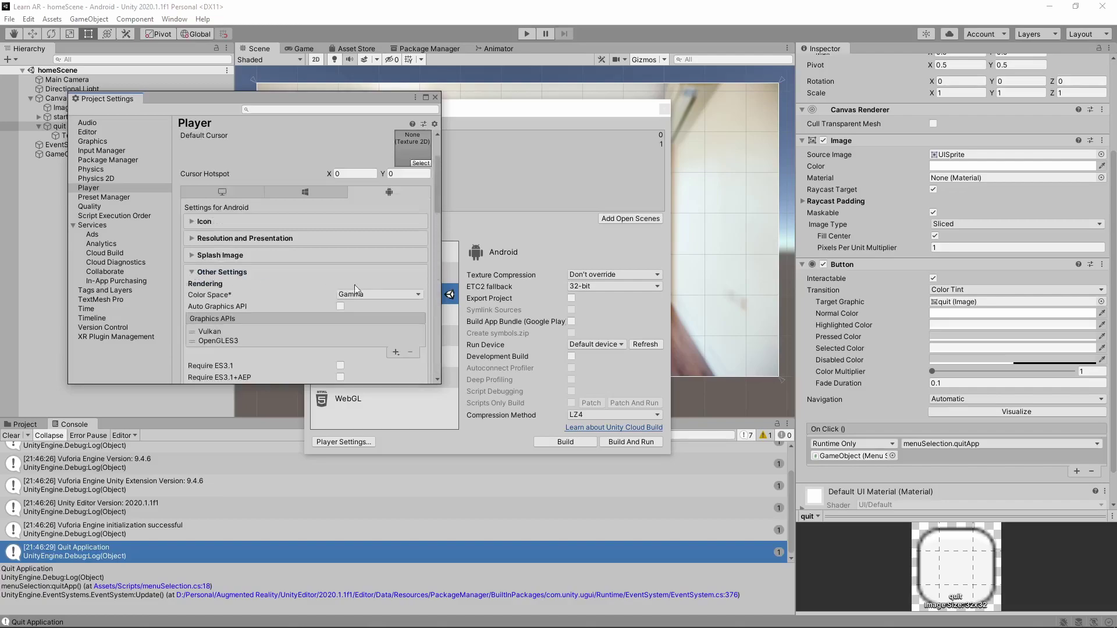
{"action": "scroll", "coordinate": [369, 281], "scroll_direction": "down", "scroll_amount": 8}
{"action": "scroll", "coordinate": [370, 280], "scroll_direction": "down", "scroll_amount": 2}
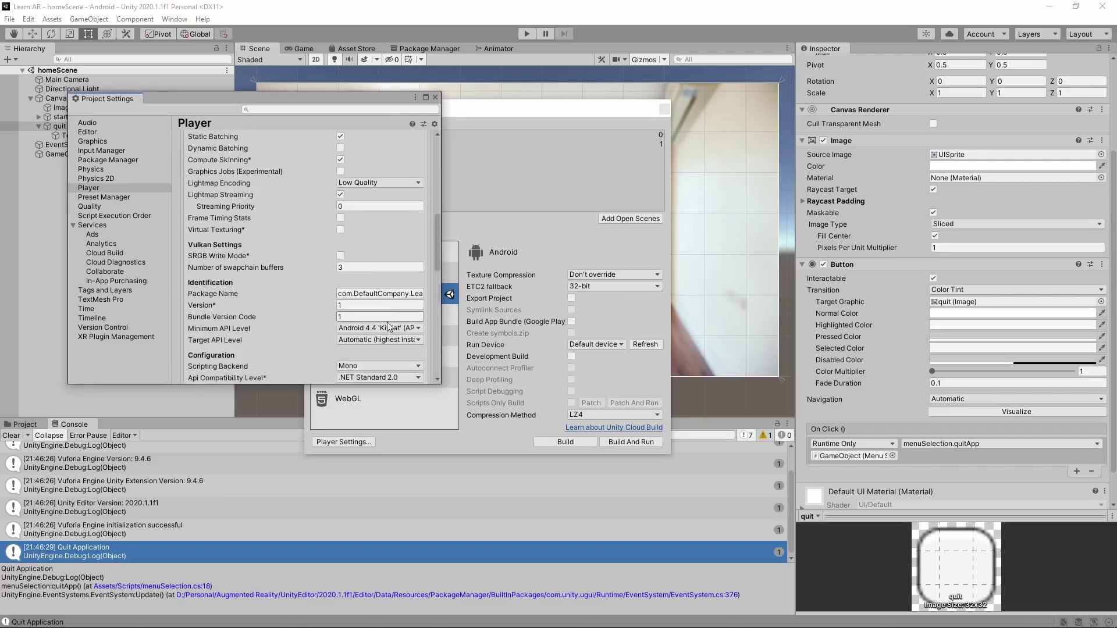
{"action": "left_click", "coordinate": [379, 328]}
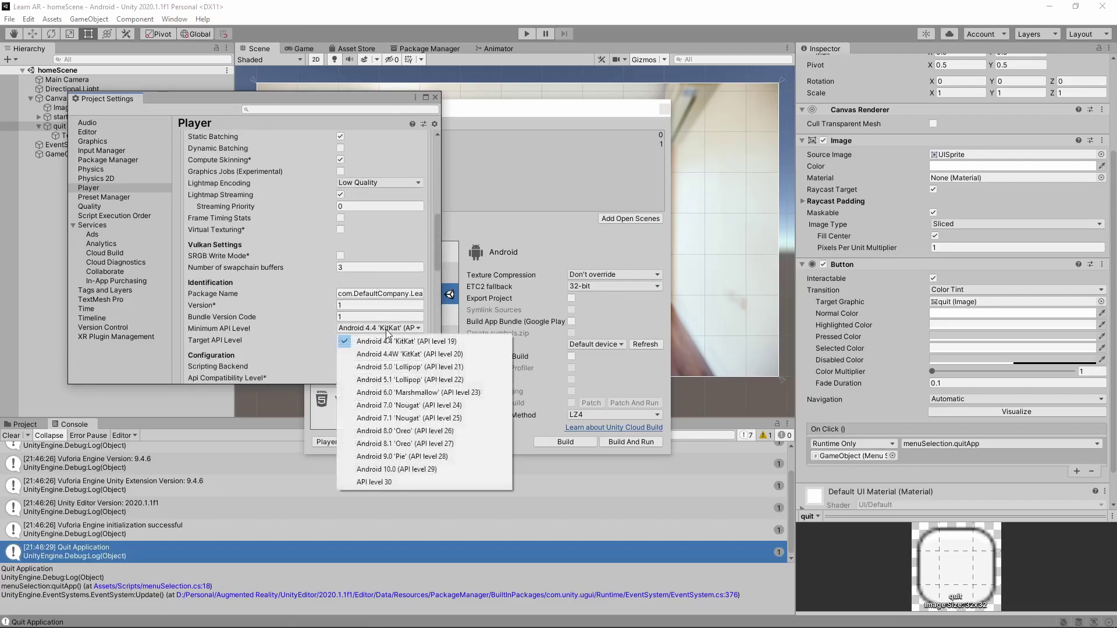
{"action": "left_click", "coordinate": [437, 368]}
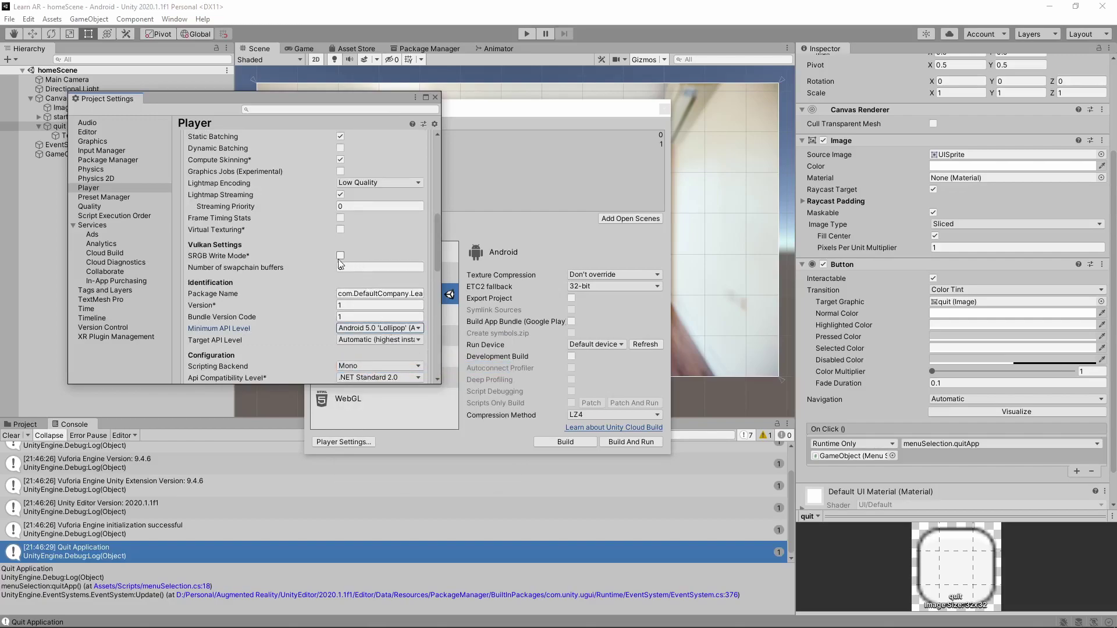
{"action": "scroll", "coordinate": [307, 257], "scroll_direction": "up", "scroll_amount": 10}
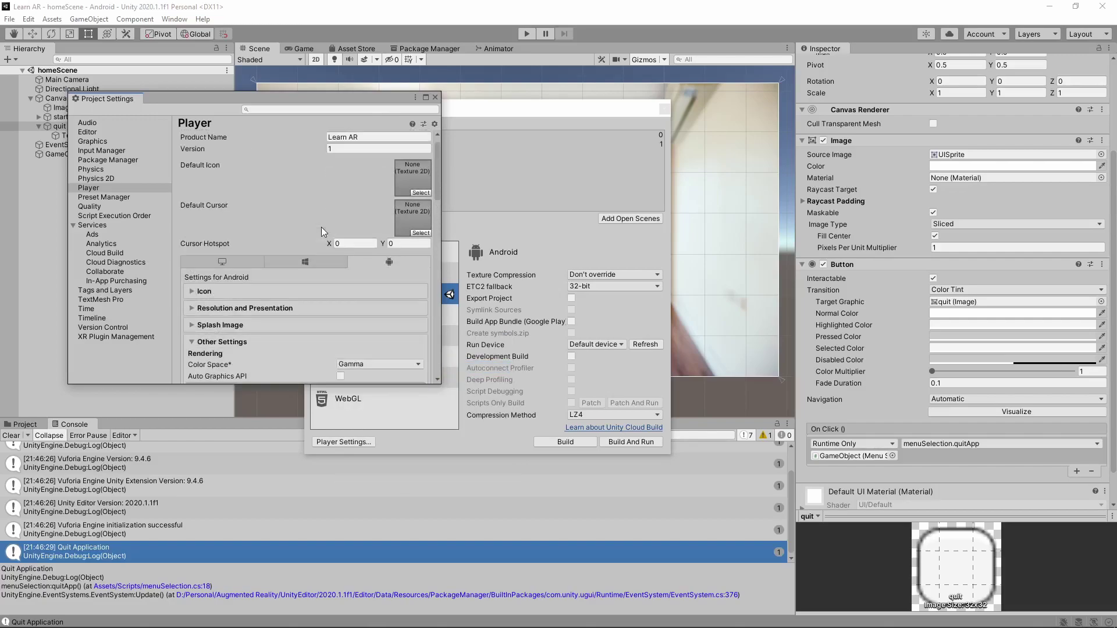
{"action": "scroll", "coordinate": [321, 227], "scroll_direction": "up", "scroll_amount": 1}
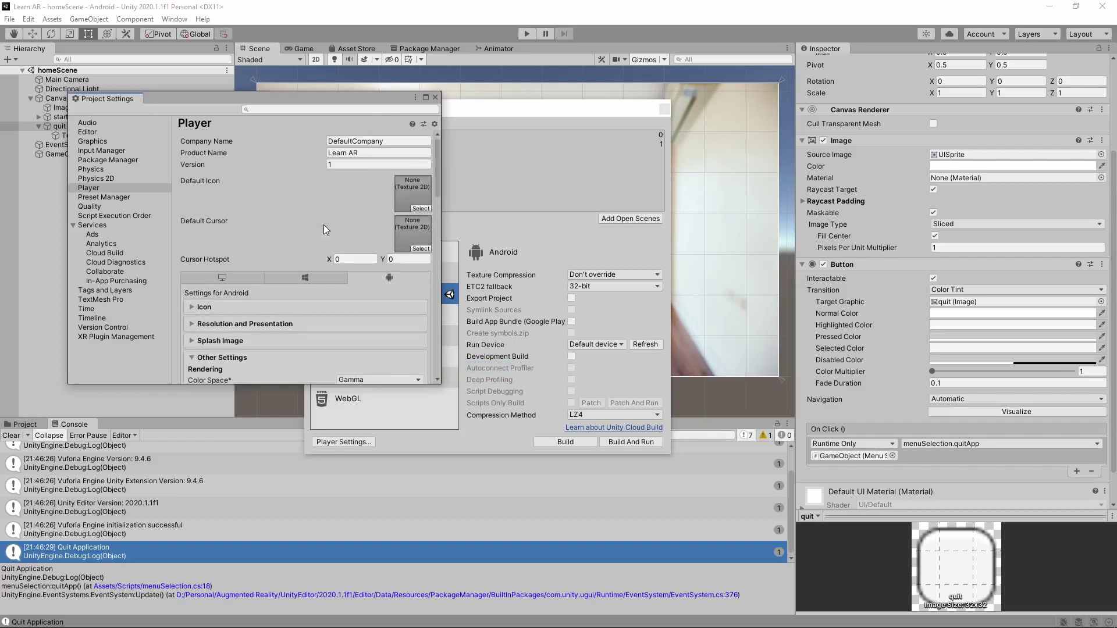
Close the Project Settings and build the Android app to the Desktop as learnAR.apk, overwriting the existing file.
{"action": "left_click", "coordinate": [435, 97]}
{"action": "left_click", "coordinate": [577, 441]}
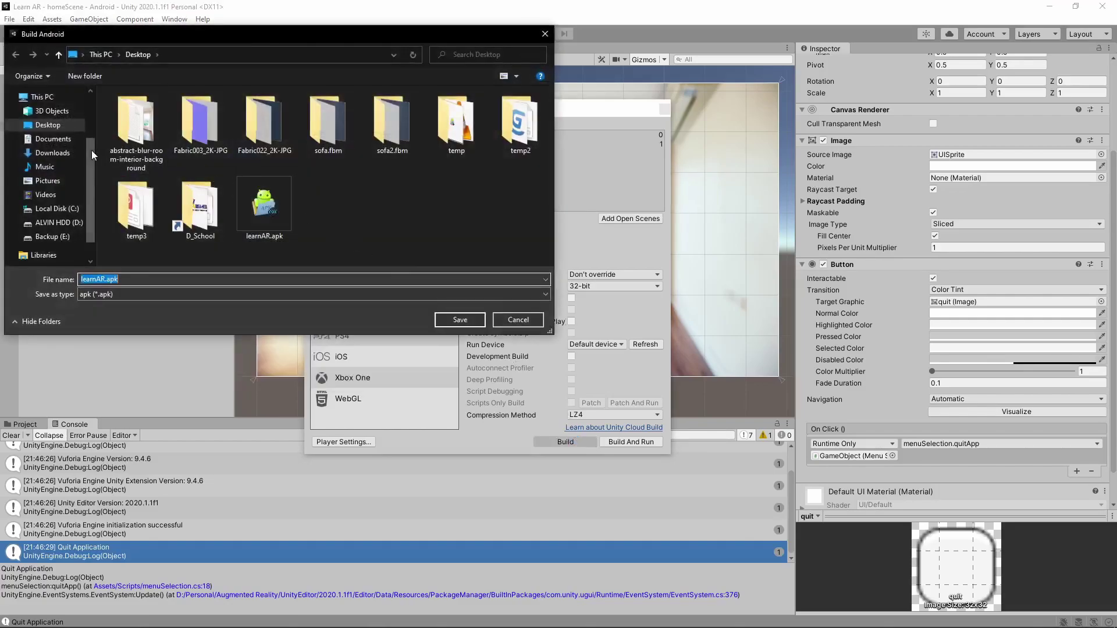
{"action": "left_click", "coordinate": [460, 319]}
{"action": "left_click", "coordinate": [586, 321]}
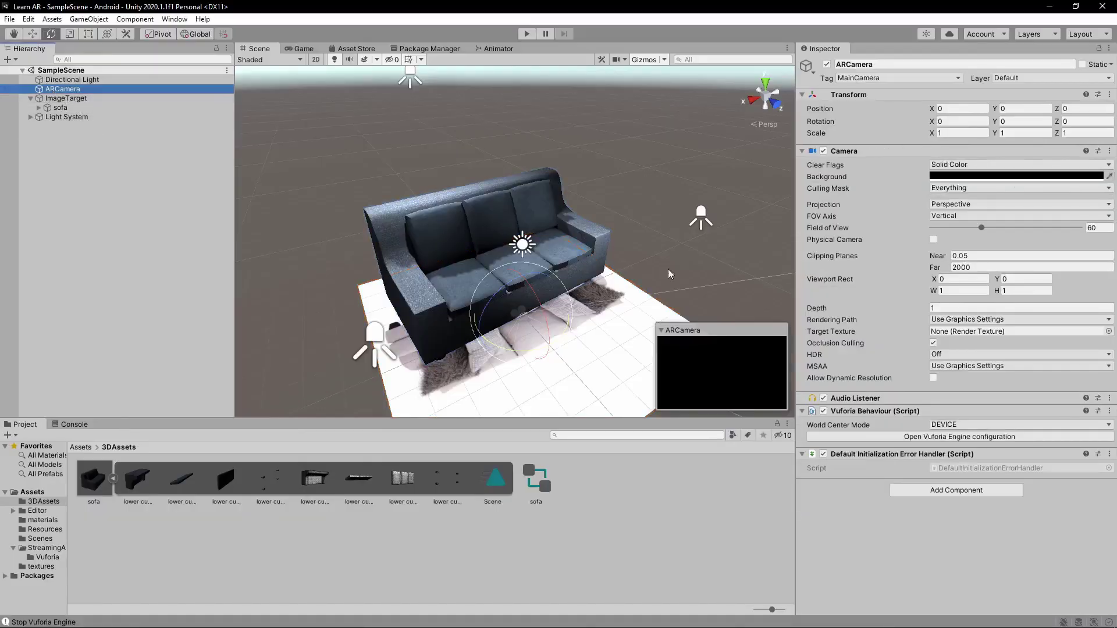
Open the ARCamera's Vuforia Engine configuration and switch to the Vuforia developer portal in Firefox.
{"action": "left_click", "coordinate": [929, 437]}
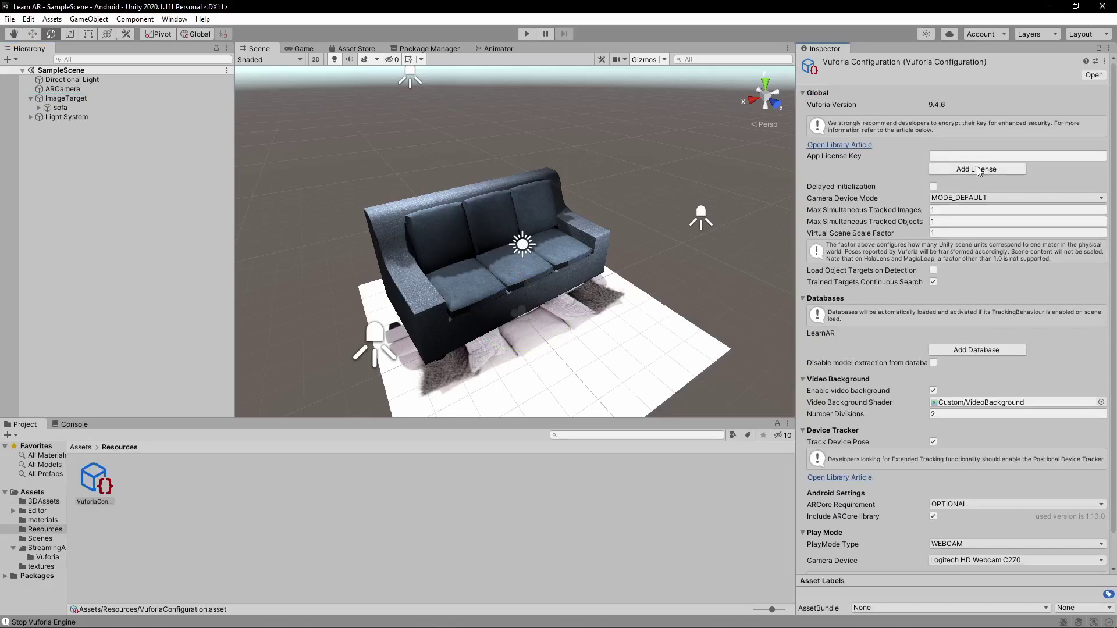
{"action": "key", "text": "alt+Tab"}
{"action": "left_click", "coordinate": [882, 264]}
{"action": "key", "text": "alt+Tab"}
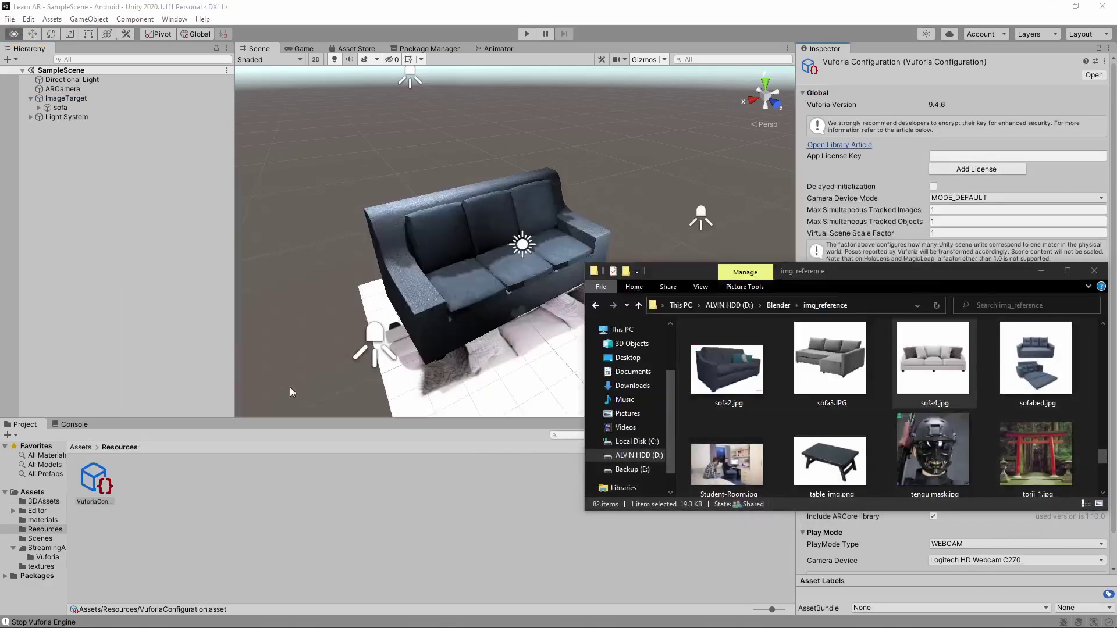
{"action": "left_click", "coordinate": [290, 394]}
{"action": "left_click", "coordinate": [200, 10]}
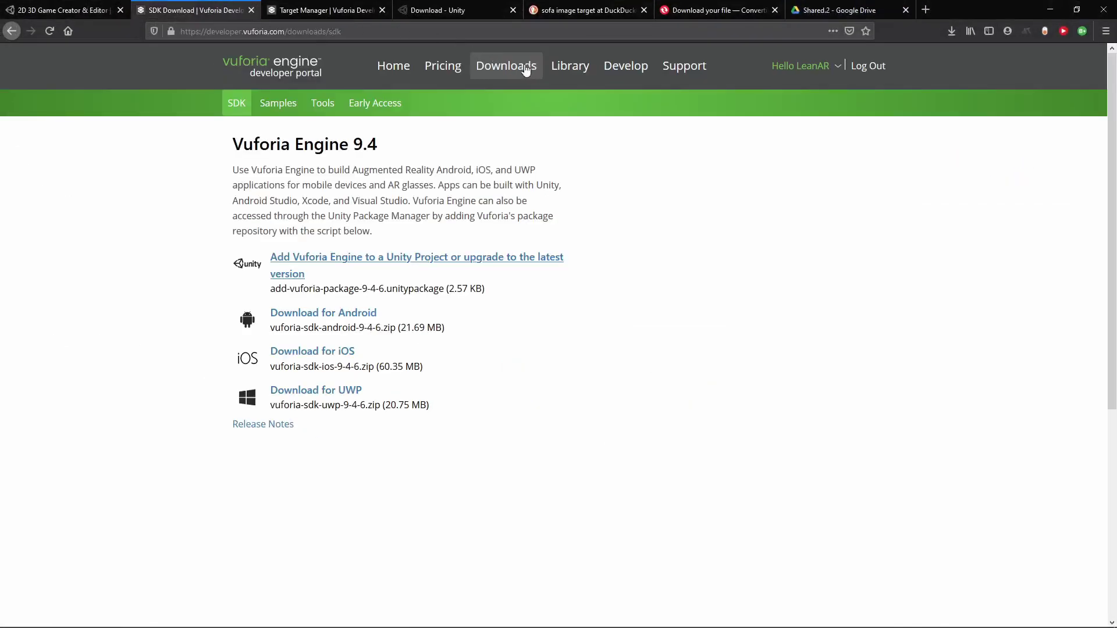
Open the License Manager in the Develop section of the Vuforia developer portal.
{"action": "left_click", "coordinate": [294, 11]}
{"action": "scroll", "coordinate": [626, 156], "scroll_direction": "up", "scroll_amount": 2}
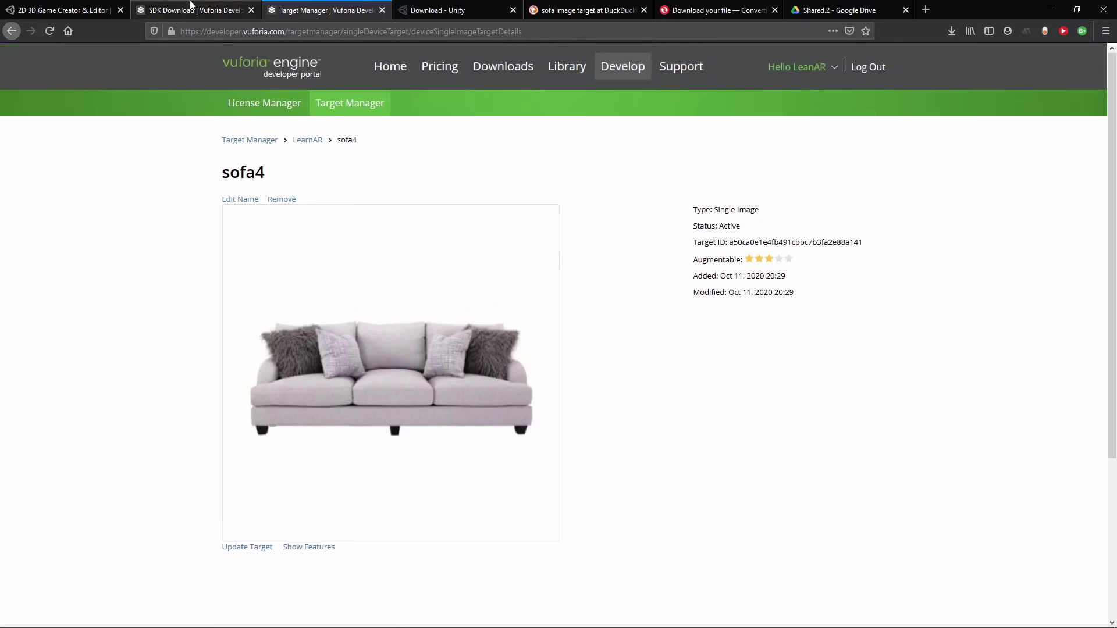
{"action": "left_click", "coordinate": [192, 10]}
{"action": "left_click", "coordinate": [621, 83]}
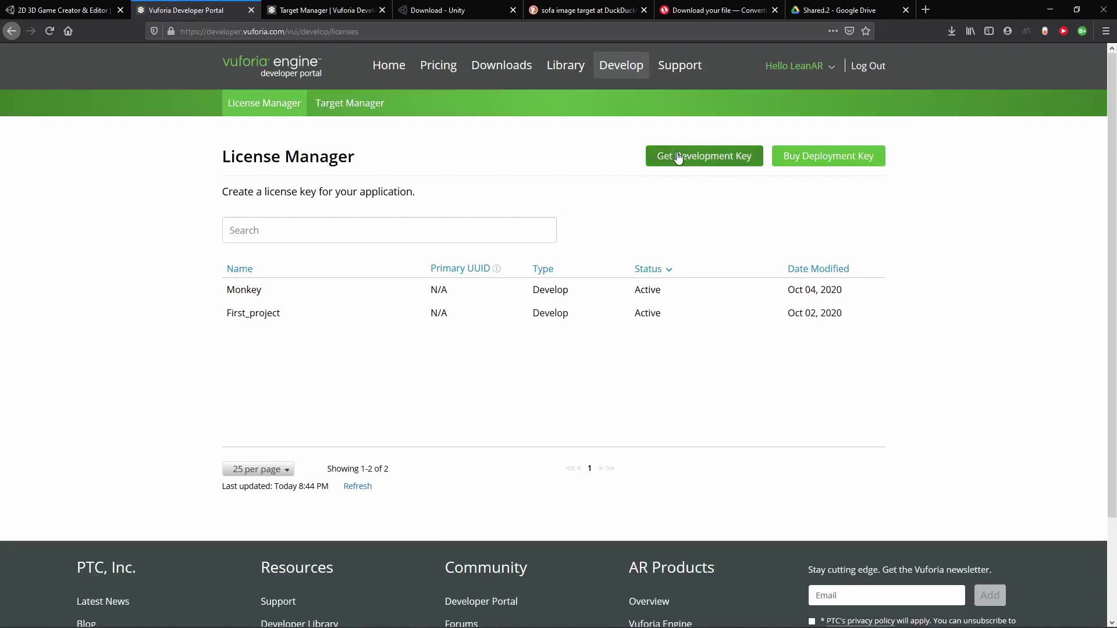
Create a free development license key named LearnAR, accepting the Vuforia Developer Agreement.
{"action": "left_click", "coordinate": [678, 157]}
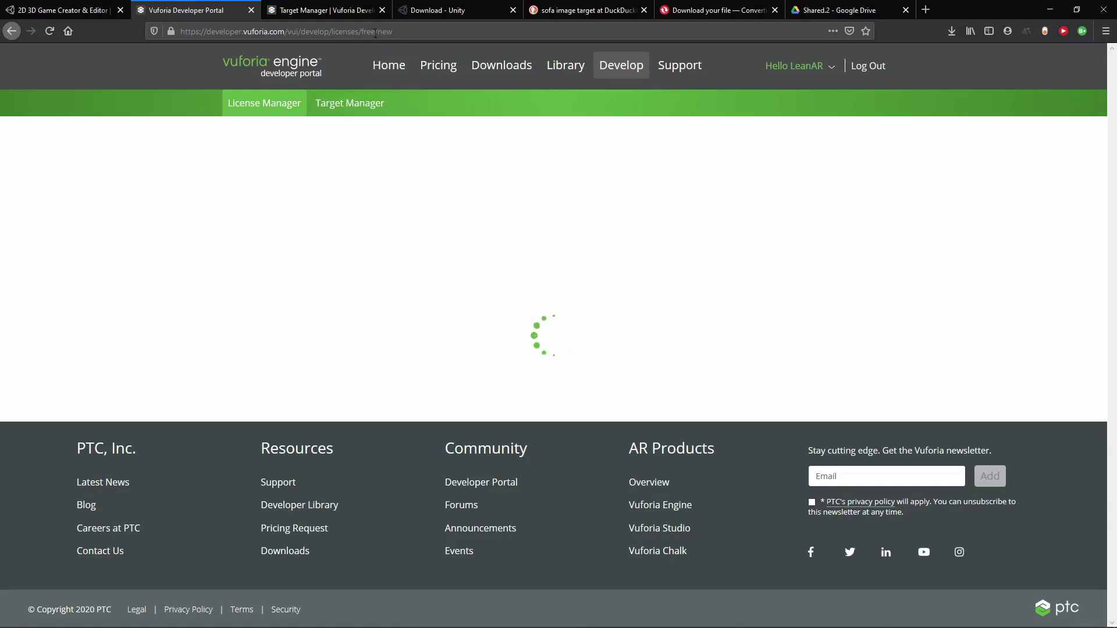
{"action": "left_click", "coordinate": [329, 15]}
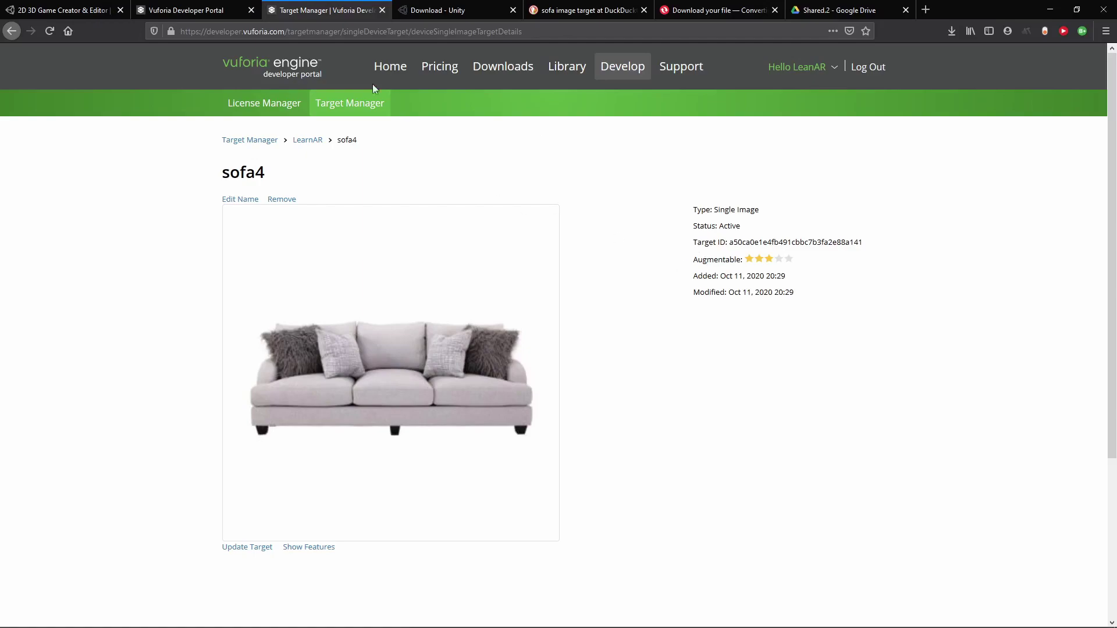
{"action": "left_click", "coordinate": [246, 7]}
{"action": "left_click", "coordinate": [291, 226]}
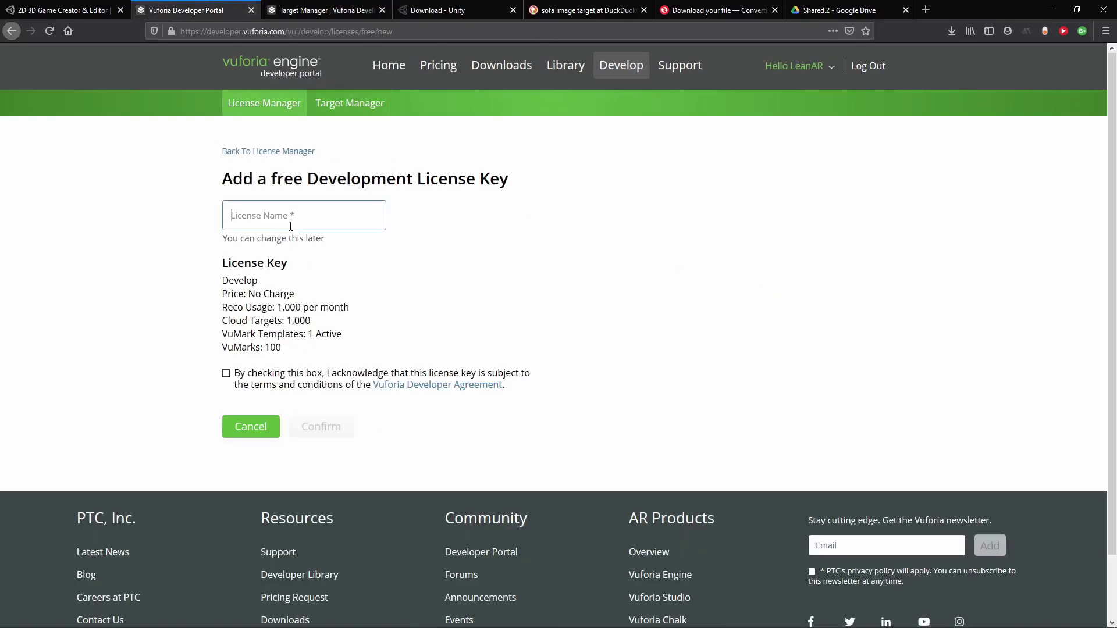
{"action": "type", "text": "Le"}
{"action": "left_click", "coordinate": [225, 373]}
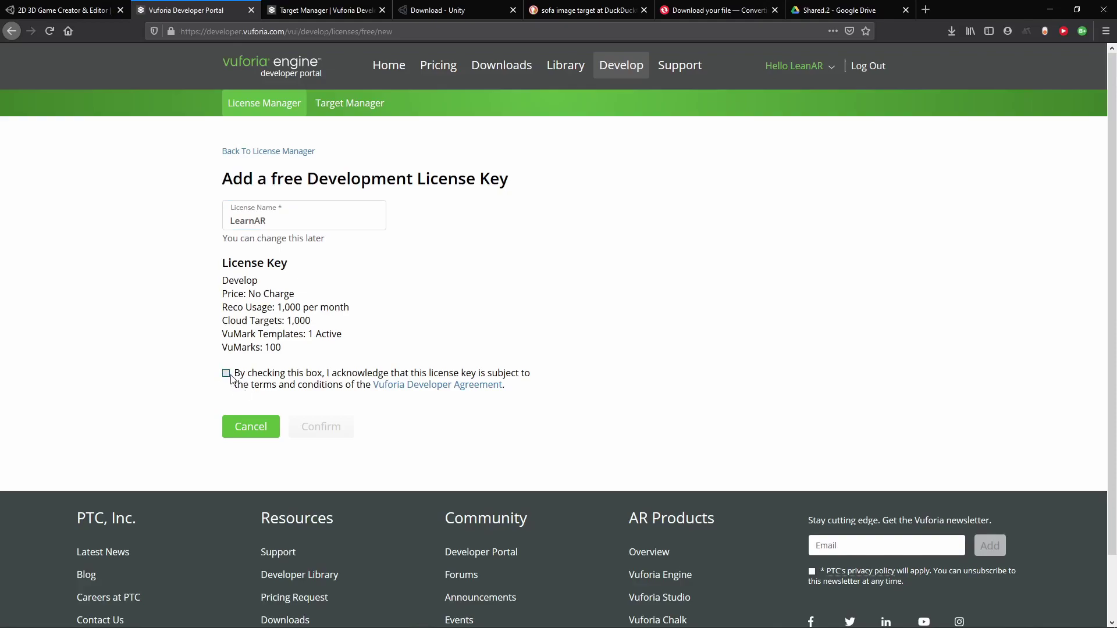
{"action": "left_click", "coordinate": [227, 373]}
{"action": "left_click", "coordinate": [309, 432]}
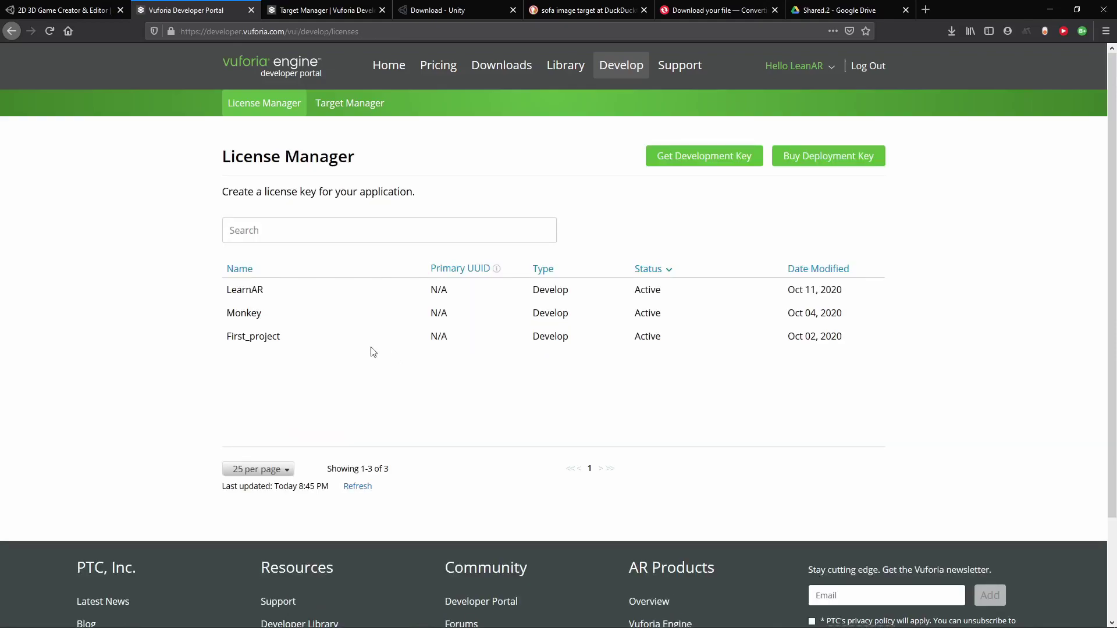
Open the LearnAR license details and copy its license key.
{"action": "left_click", "coordinate": [280, 300]}
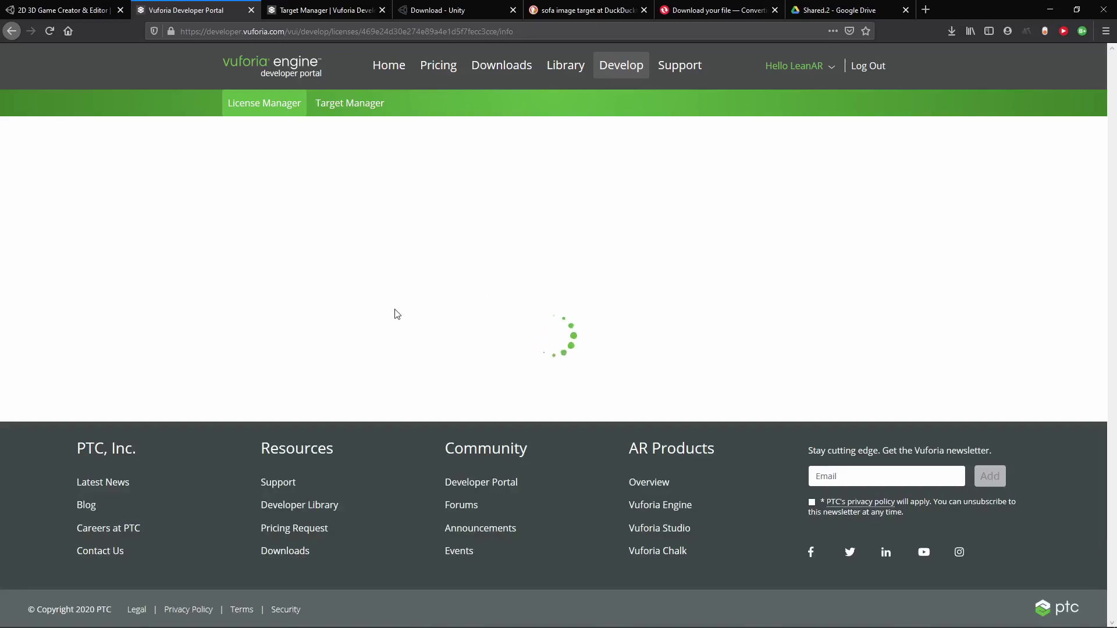
{"action": "key", "text": "alt+Tab"}
{"action": "key", "text": "alt+Tab"}
{"action": "key", "text": "alt+Tab"}
{"action": "key", "text": "alt+Tab"}
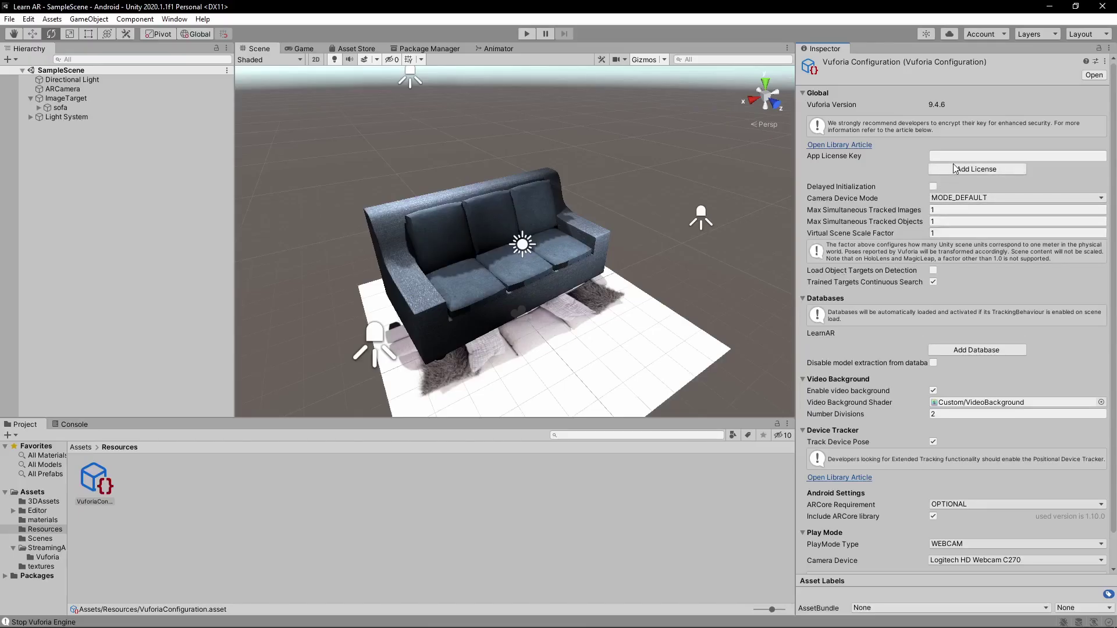
{"action": "key", "text": "alt+Tab"}
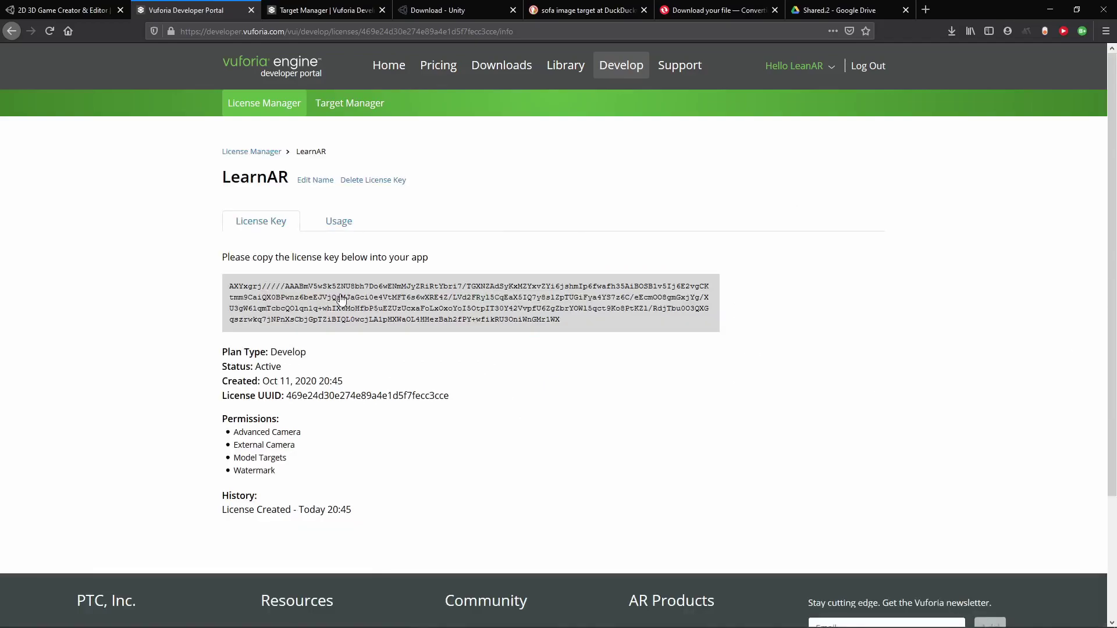
{"action": "left_click", "coordinate": [343, 300]}
Switch back to Unity and paste the license key into the App License Key field of the Vuforia Configuration.
{"action": "key", "text": "alt+Tab"}
{"action": "left_click", "coordinate": [978, 156]}
{"action": "key", "text": "ctrl+v"}
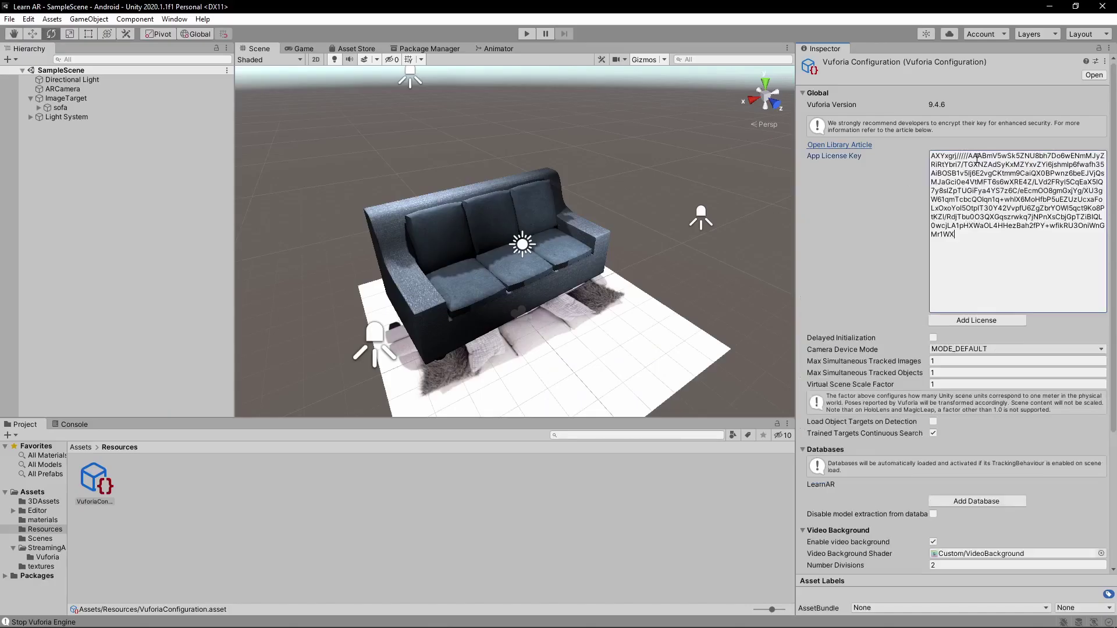
{"action": "left_click", "coordinate": [983, 322]}
{"action": "key", "text": "alt+Tab"}
{"action": "scroll", "coordinate": [994, 348], "scroll_direction": "down", "scroll_amount": 3}
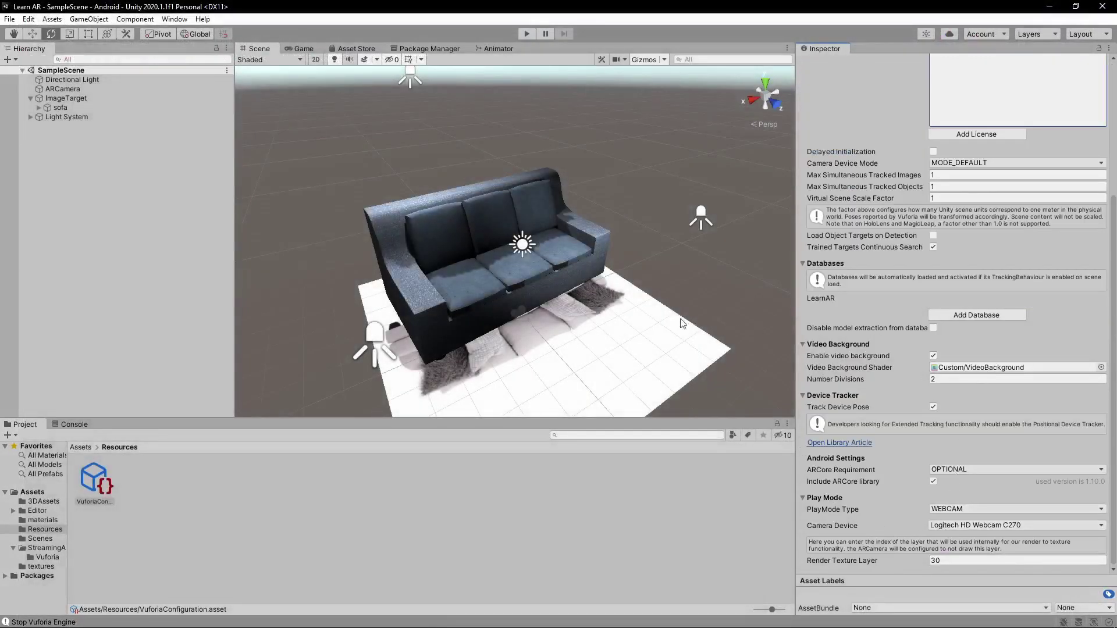
Select the ARCamera and build the Android APK from Build Settings, overwriting the existing file.
{"action": "left_click", "coordinate": [110, 88]}
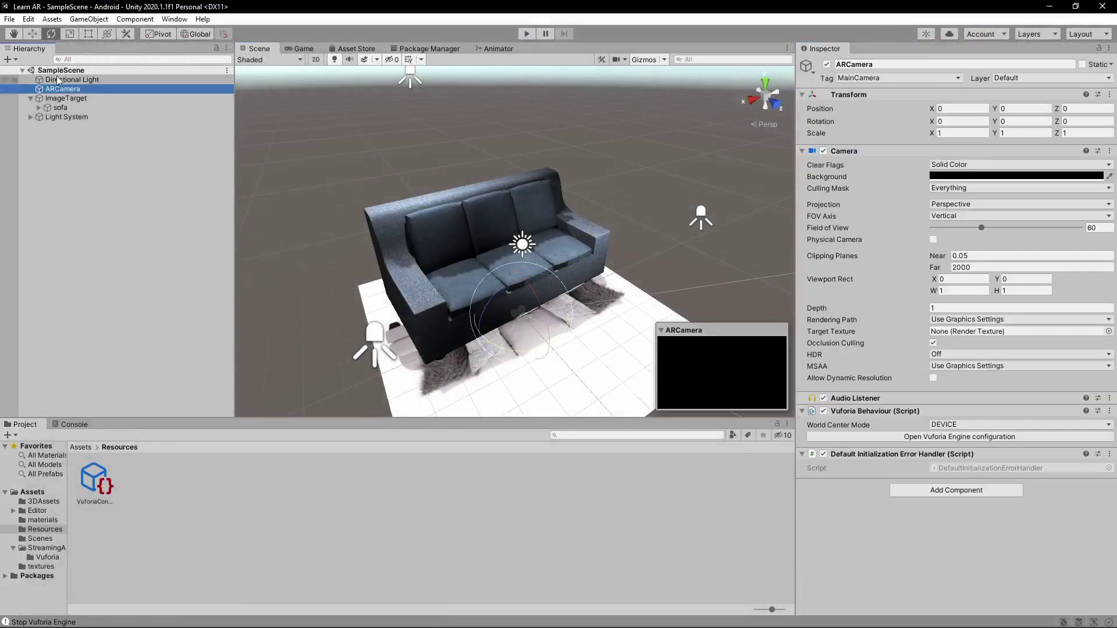
{"action": "left_click", "coordinate": [10, 19]}
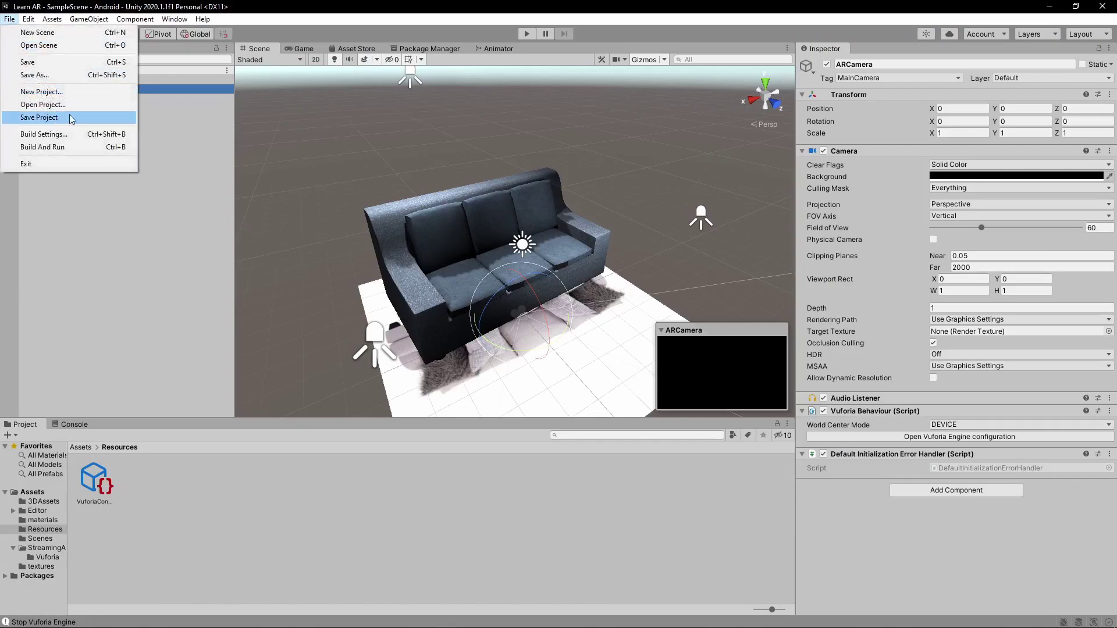
{"action": "left_click", "coordinate": [45, 135]}
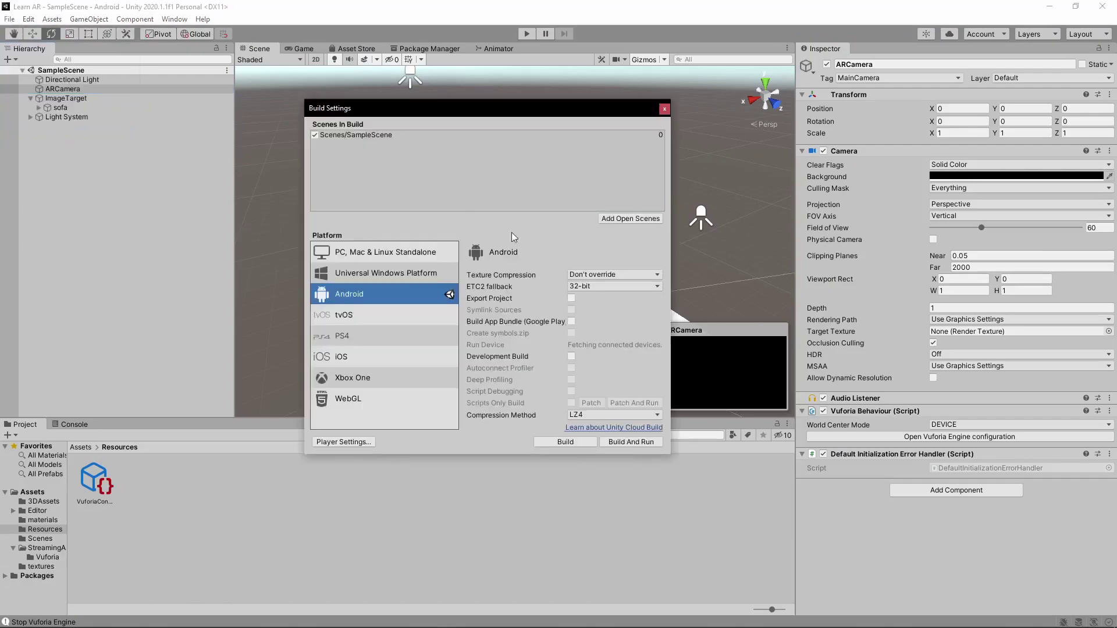
{"action": "left_click", "coordinate": [579, 446]}
{"action": "left_click", "coordinate": [458, 319]}
{"action": "left_click", "coordinate": [587, 320]}
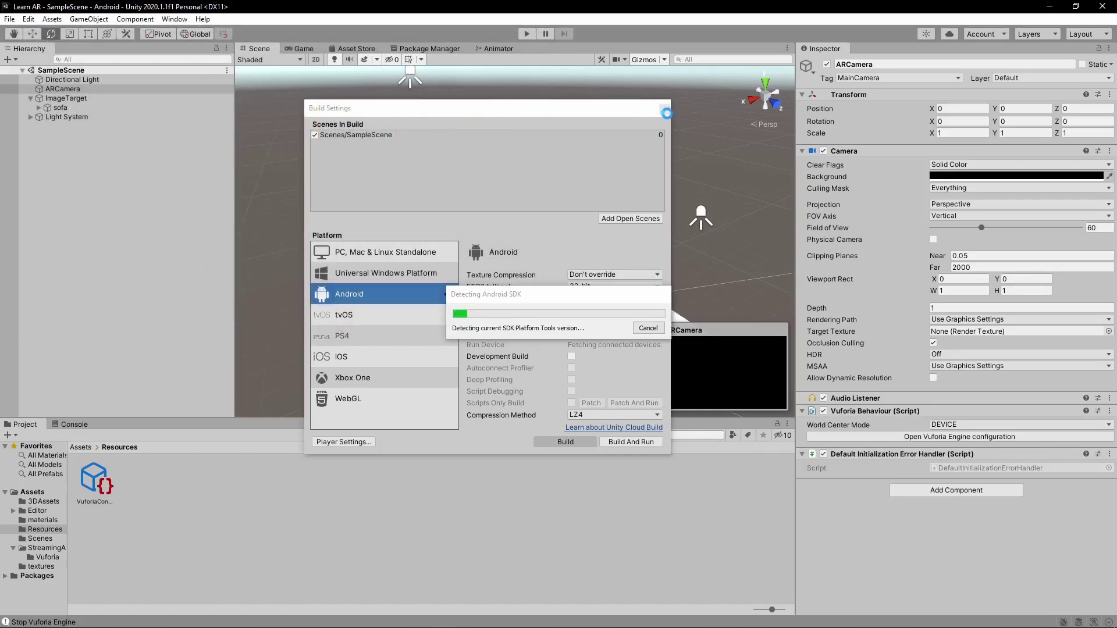
{"action": "key", "text": "alt+Tab"}
{"action": "key", "text": "alt+Tab"}
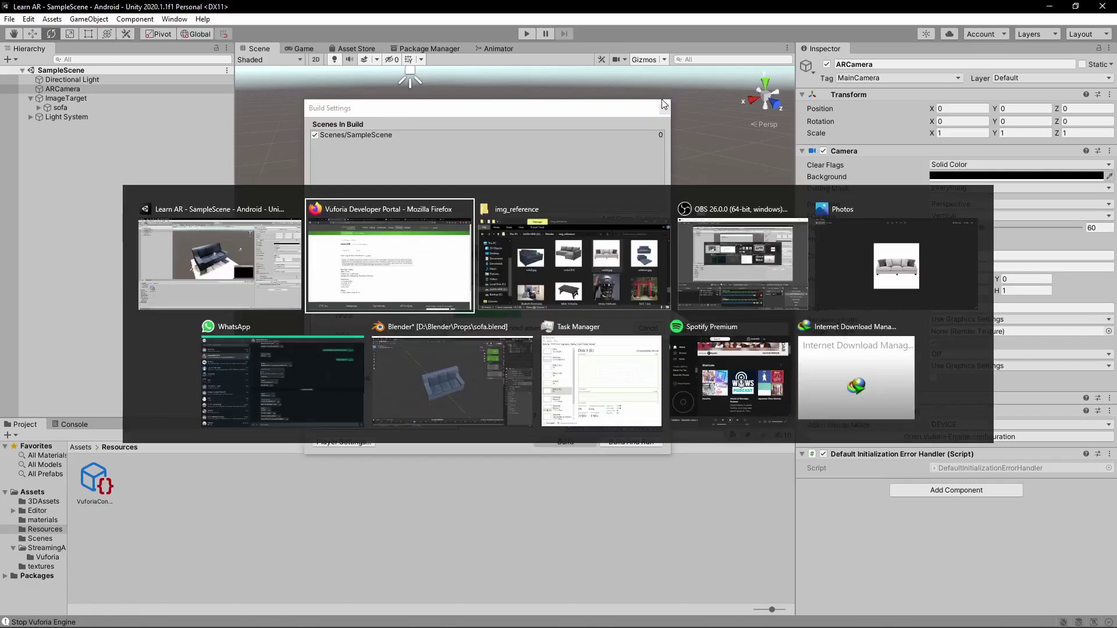